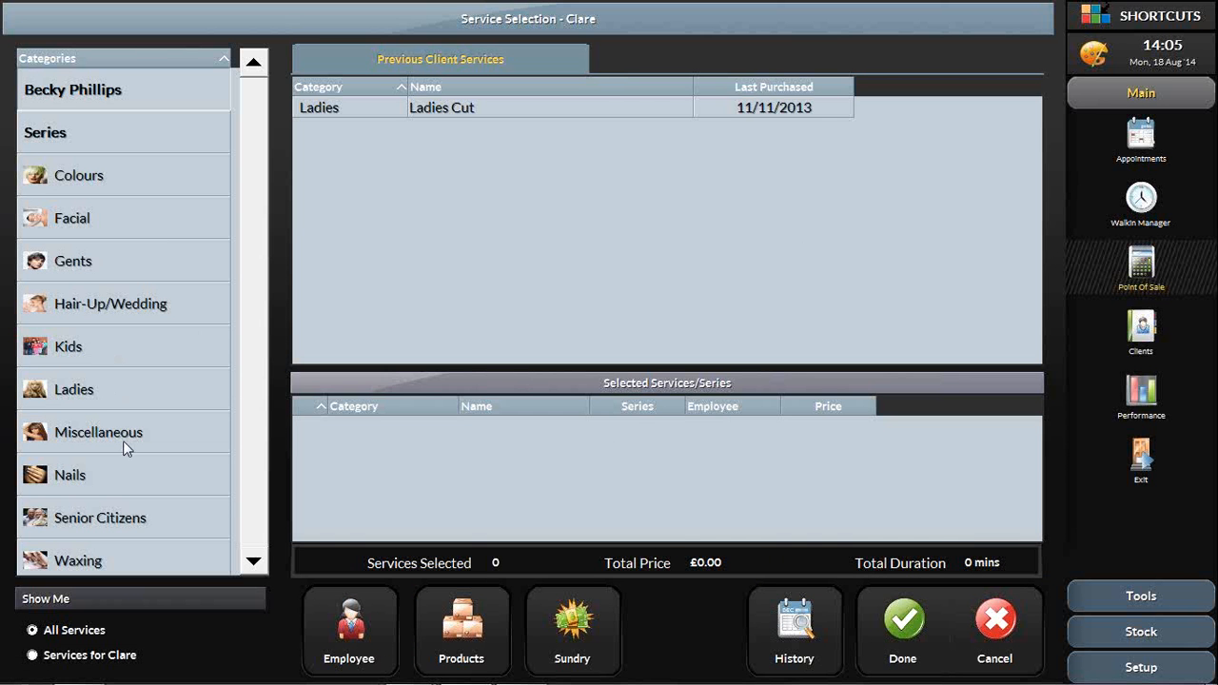
# Step: Add a Basic Manicure from the Nails category to the client's sale
pyautogui.click(105, 475)
pyautogui.click(490, 112)
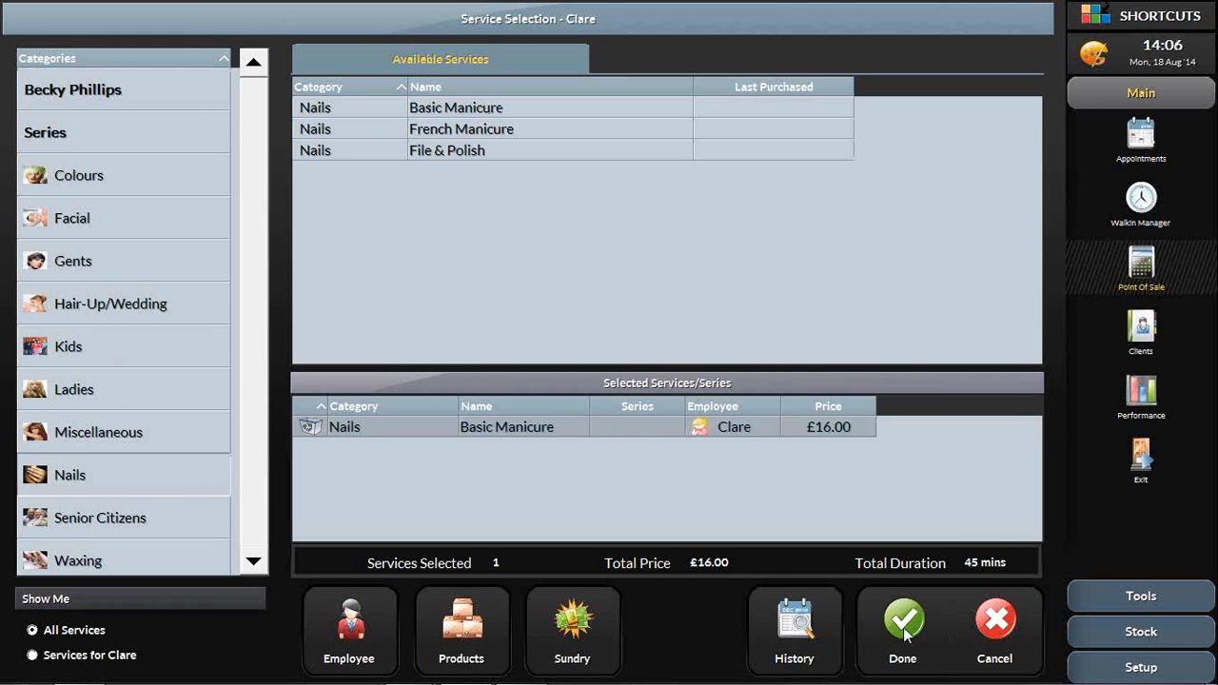
pyautogui.click(904, 628)
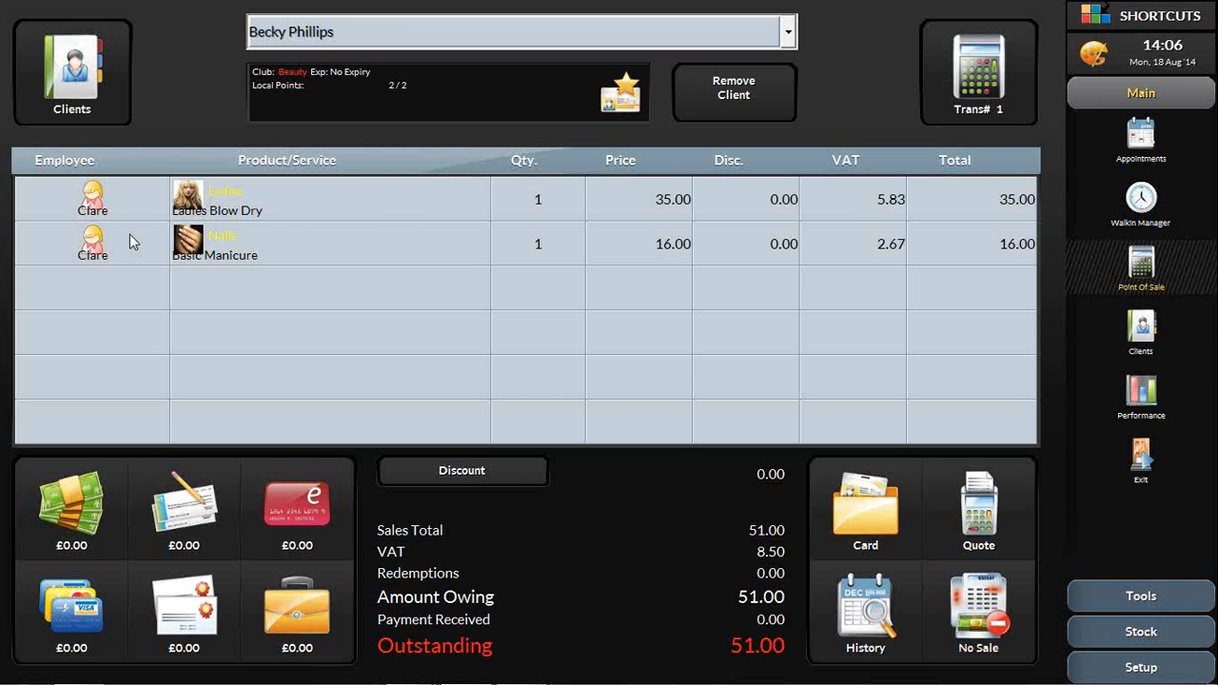
# Step: Search the products for "Shampoo" and add All Soft Shampoo 300ml (Ipn) to the sale
pyautogui.press('F3')
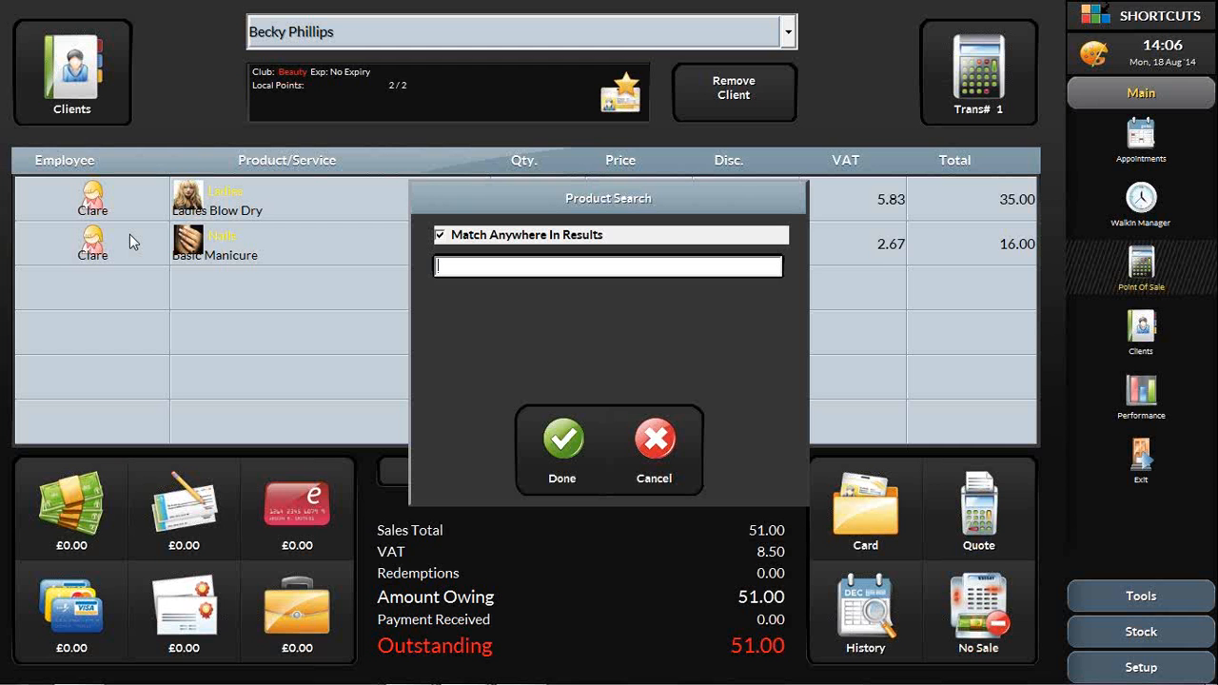
pyautogui.write('S')
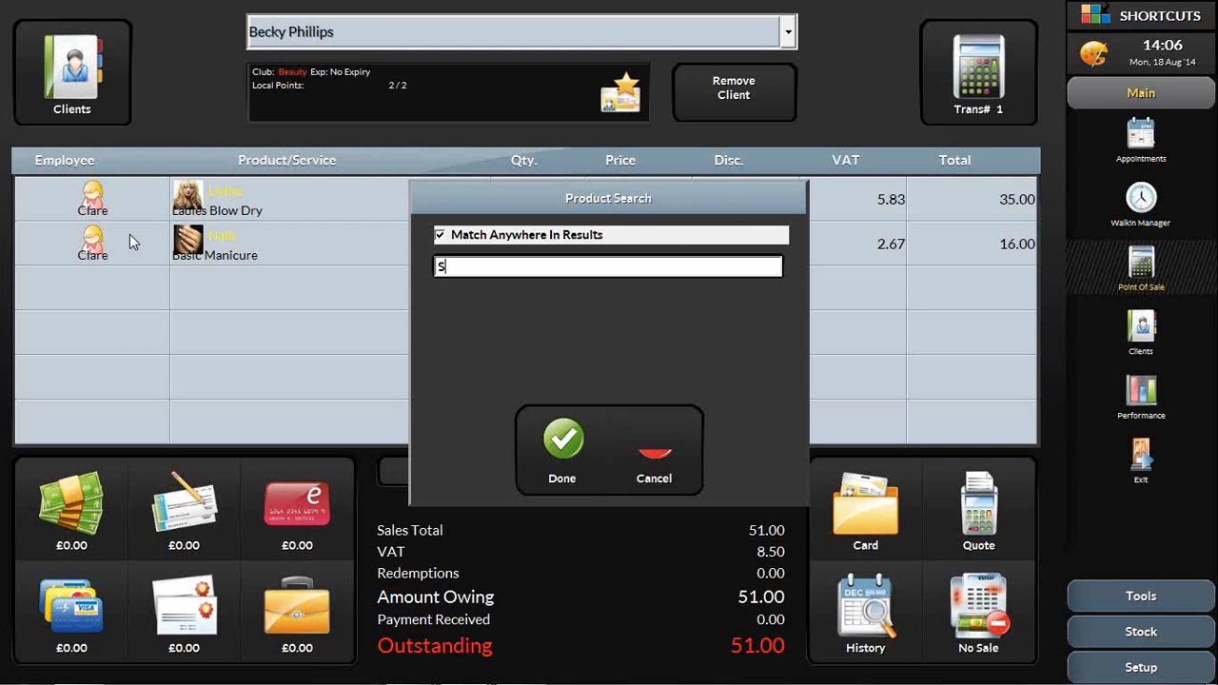
pyautogui.write('he')
pyautogui.write('mpoo')
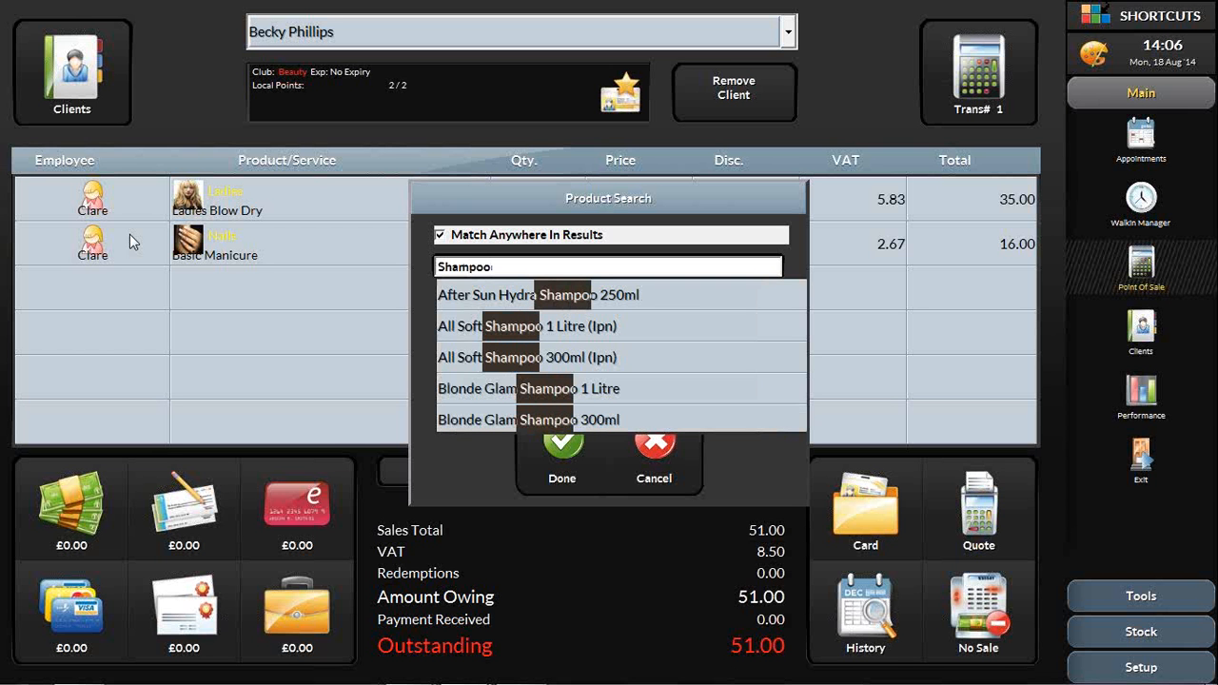
pyautogui.click(592, 360)
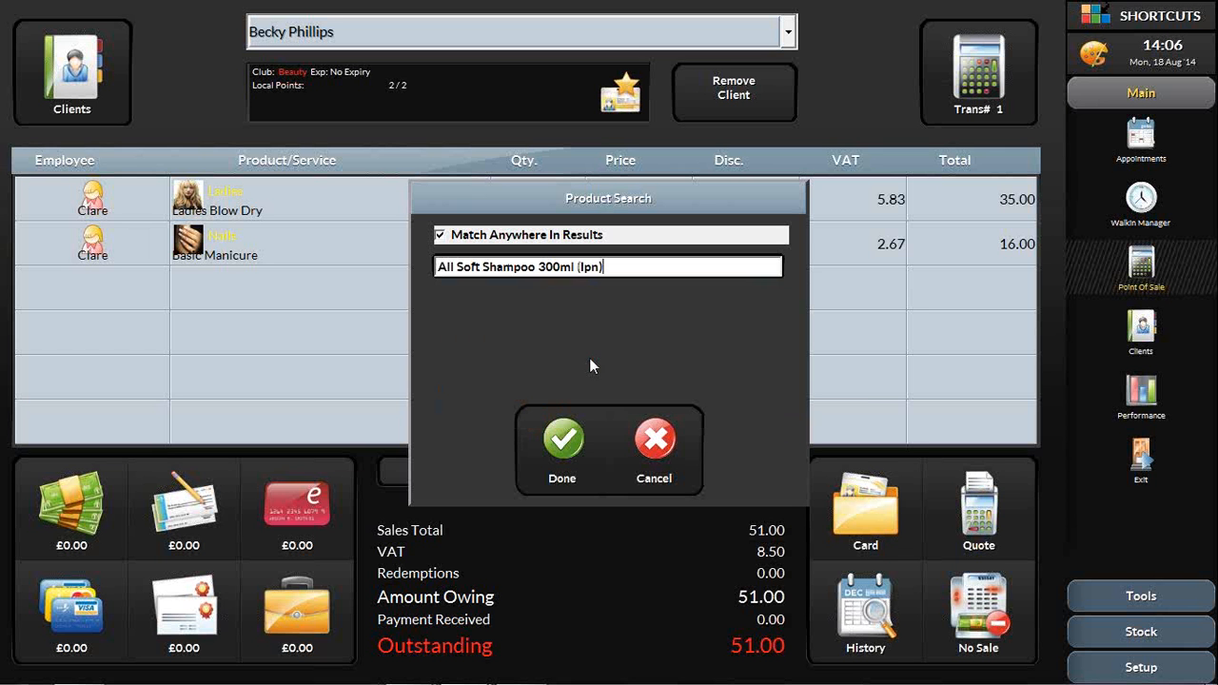
pyautogui.click(582, 447)
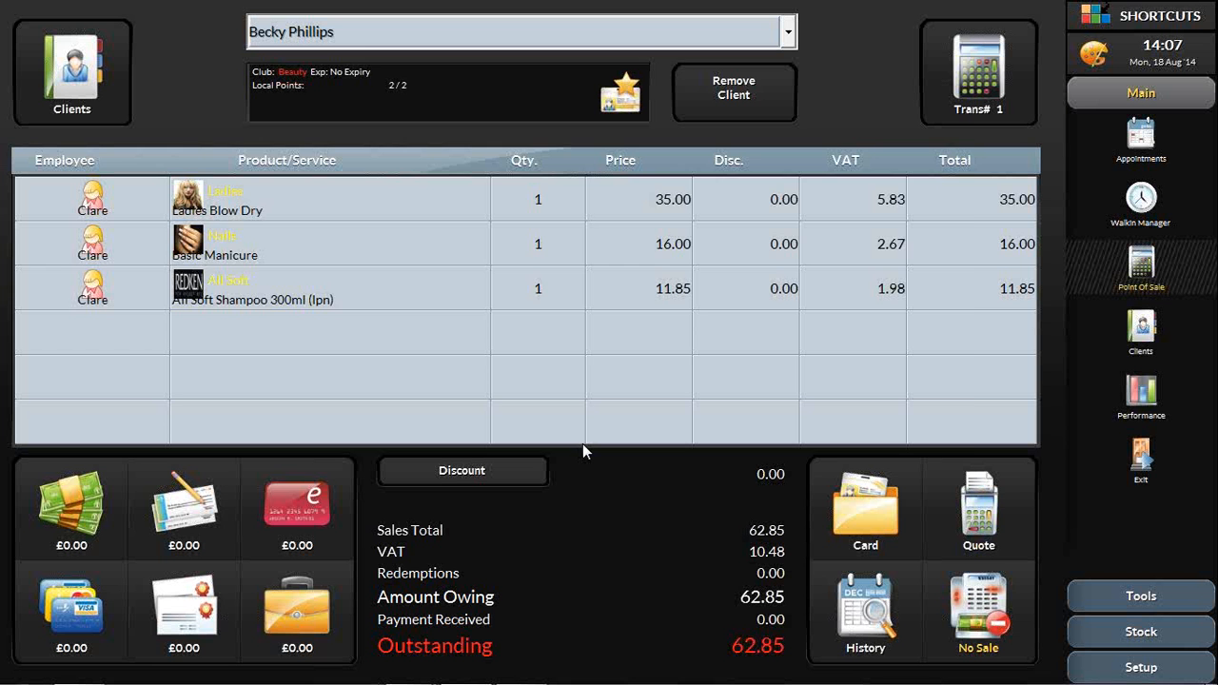
pyautogui.press('F2')
pyautogui.press('b')
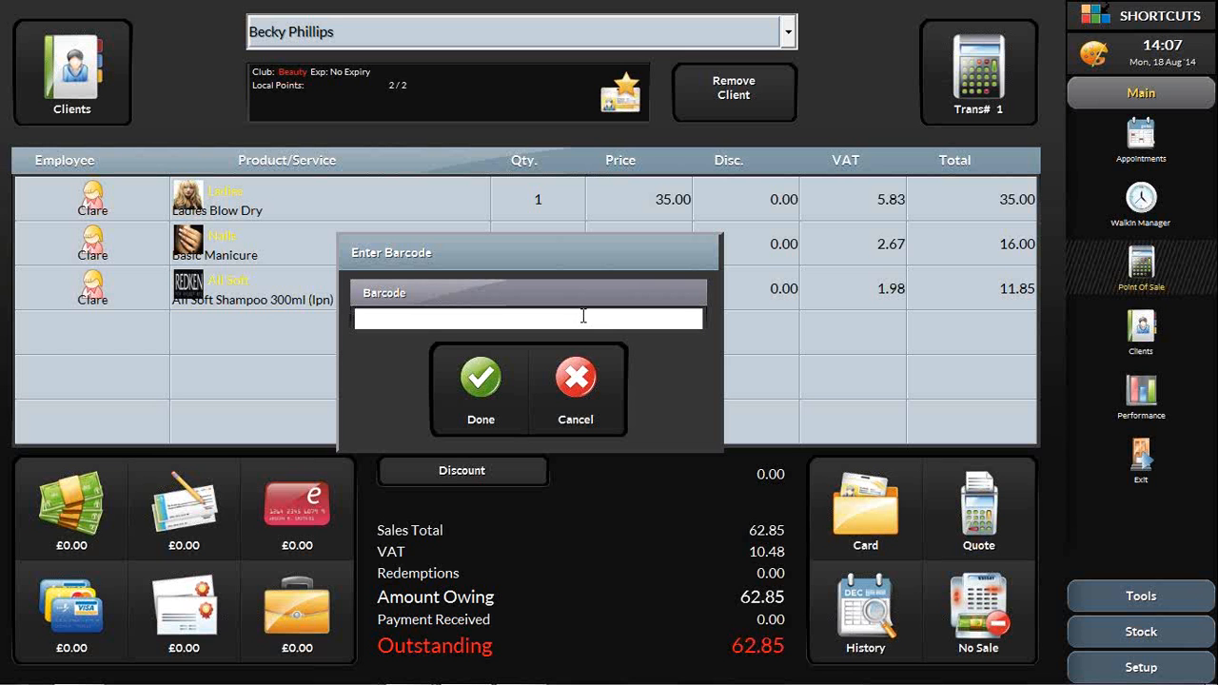
pyautogui.write('0987766')
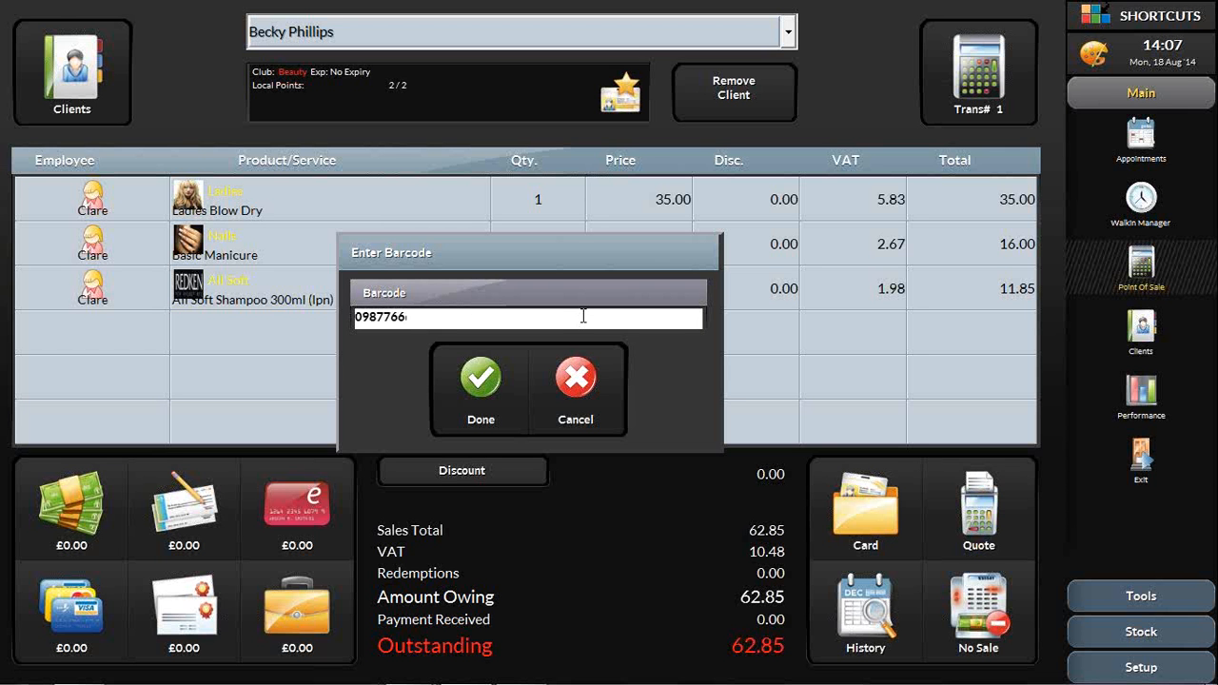
pyautogui.click(580, 394)
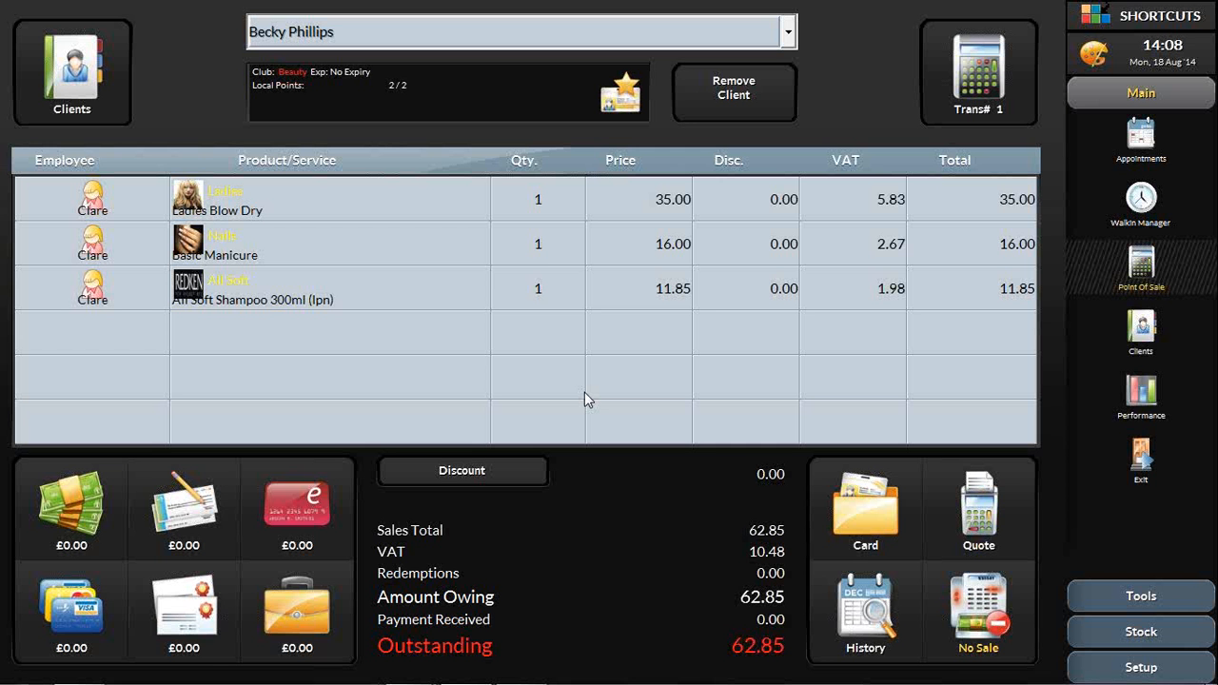
# Step: Record a no-sale petty cash withdrawal of 2.00 from the till
pyautogui.click(965, 616)
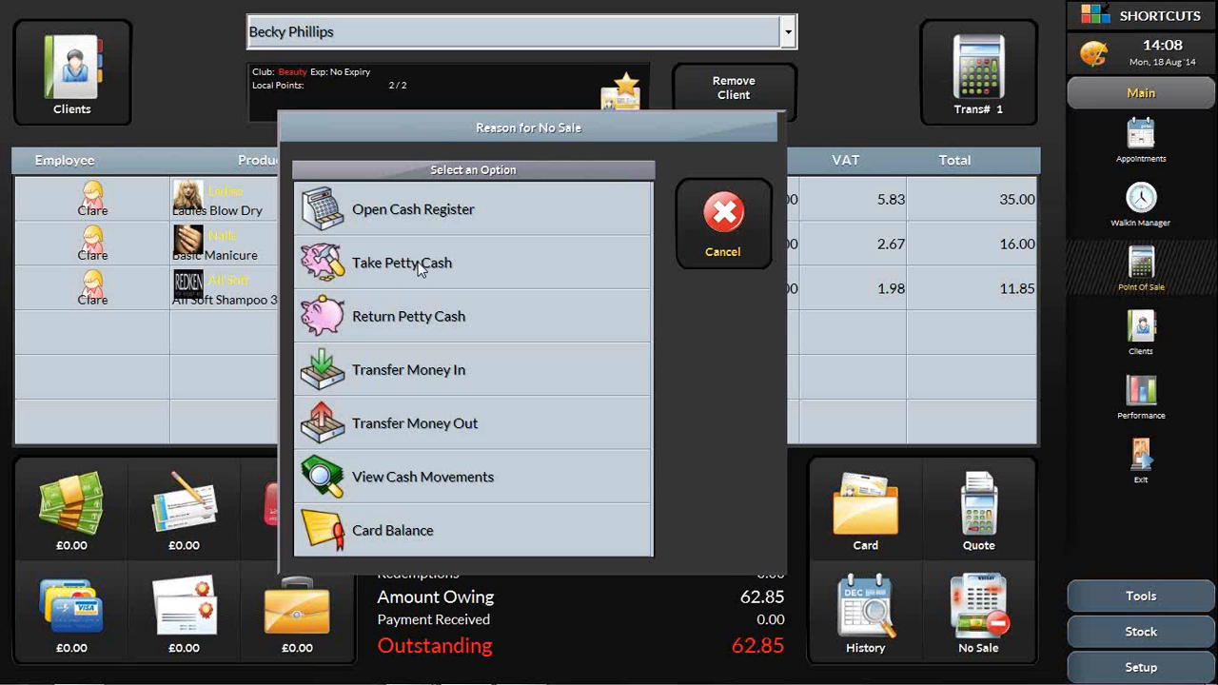
pyautogui.click(417, 266)
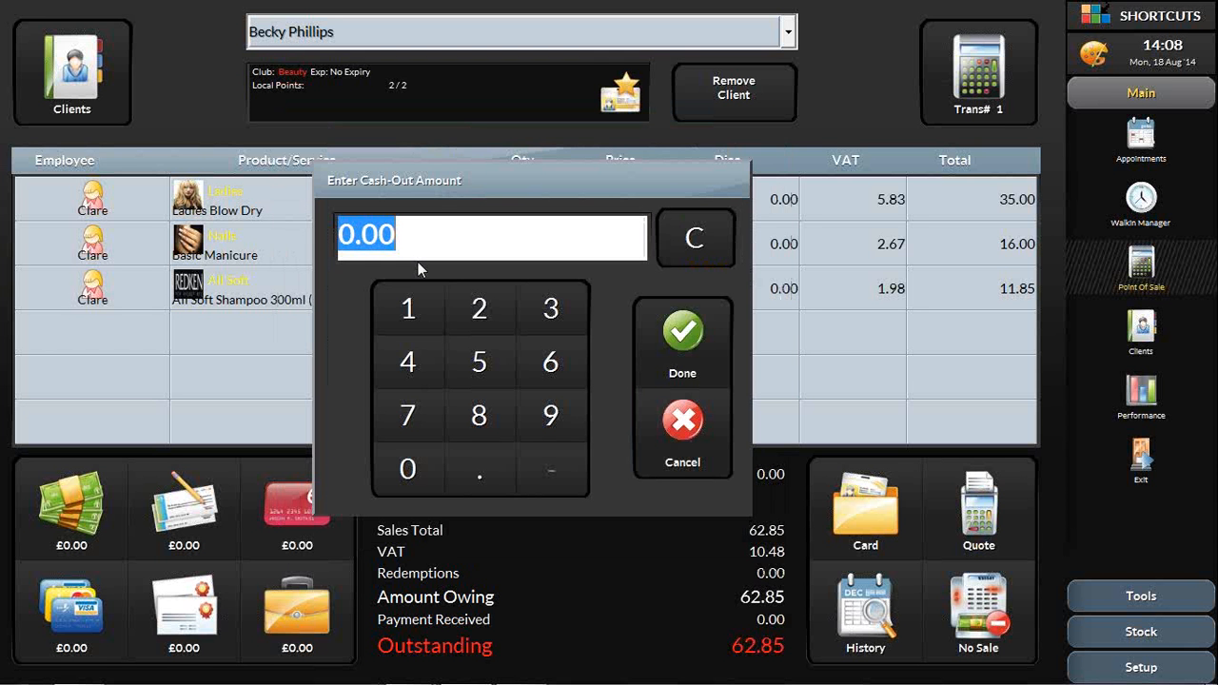
pyautogui.write('2.00')
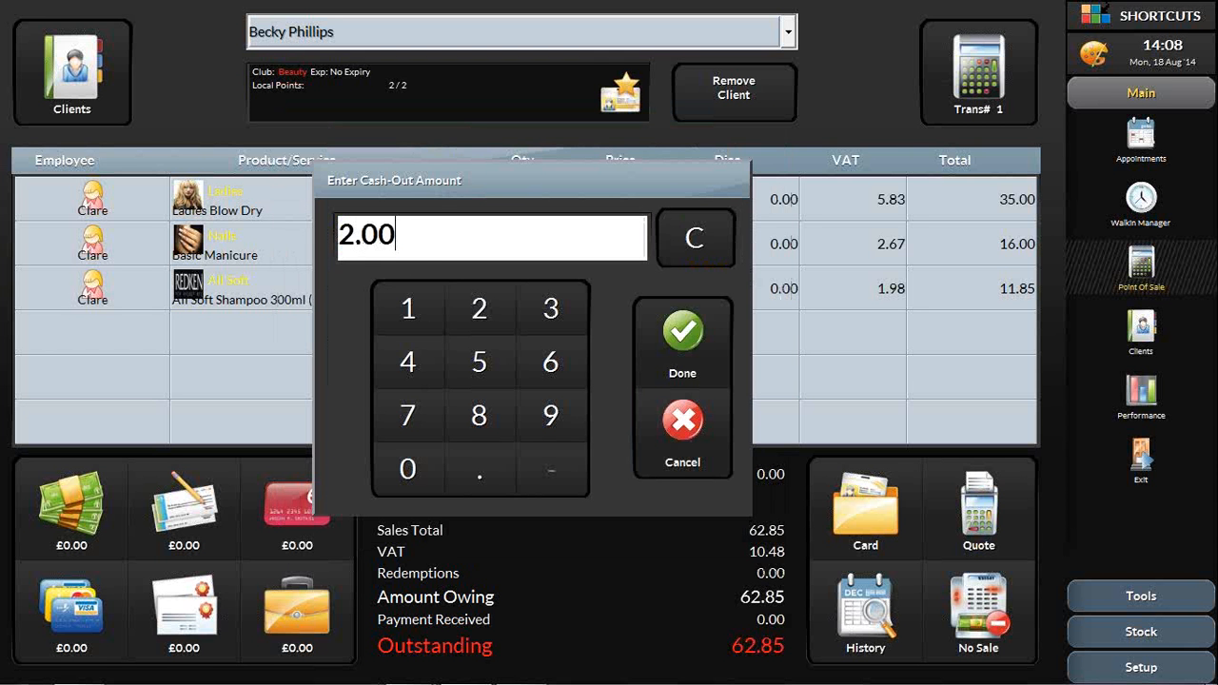
pyautogui.click(701, 348)
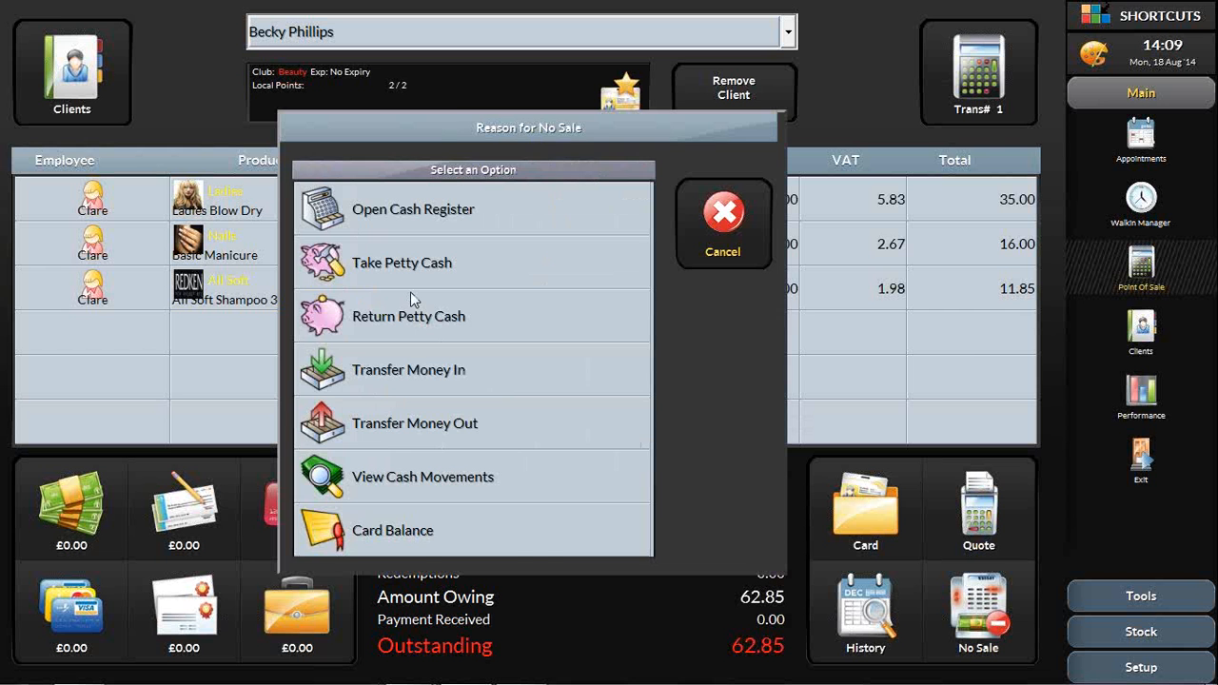
# Step: Record a no-sale opening of the cash drawer without specifying an amount
pyautogui.click(410, 292)
pyautogui.click(959, 575)
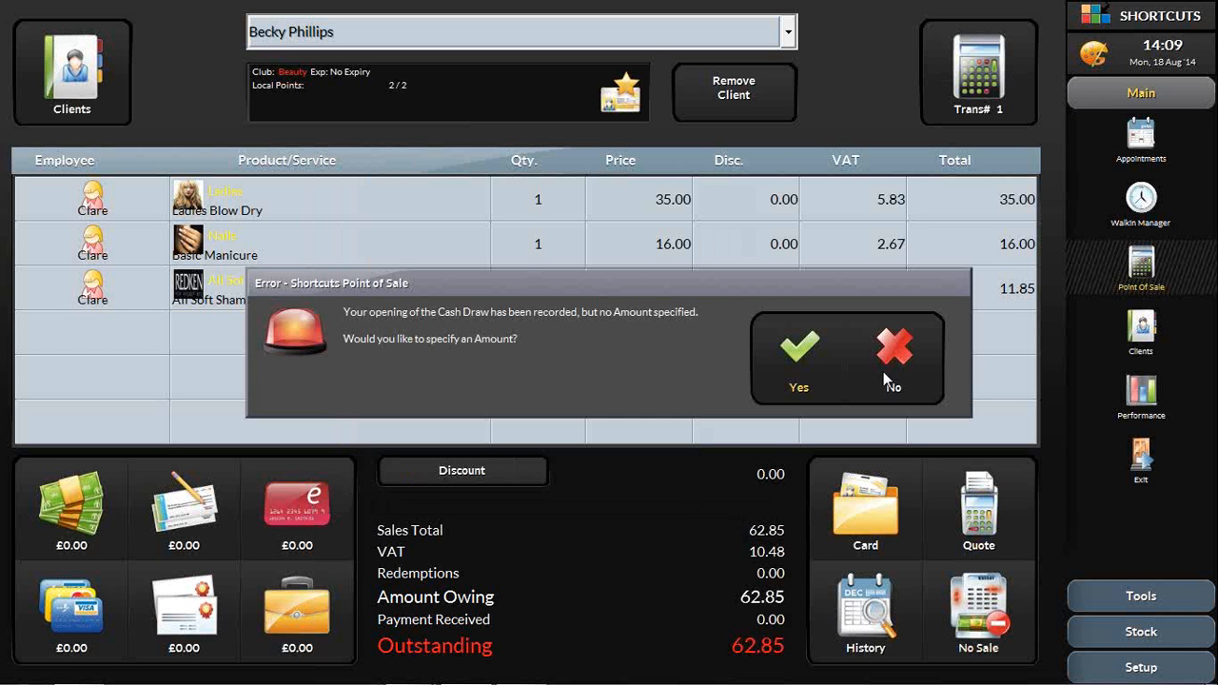
pyautogui.click(885, 373)
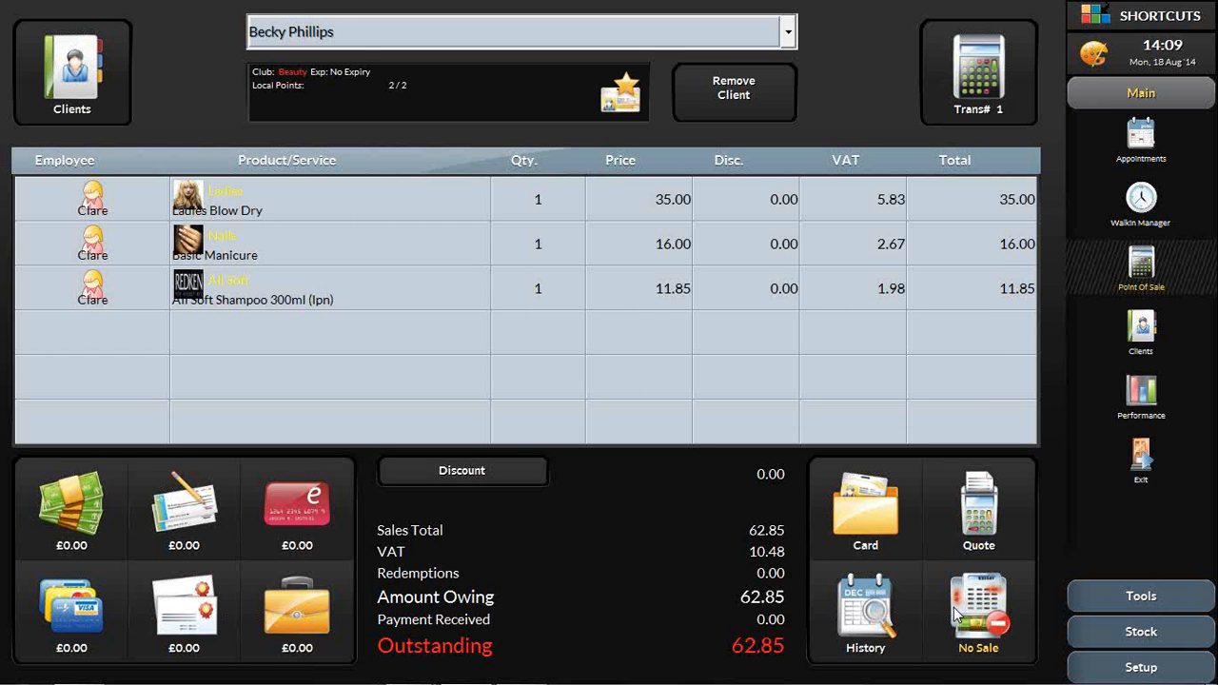
# Step: Return petty cash against the £2.00 cash-out dated 18/08/2014
pyautogui.click(953, 608)
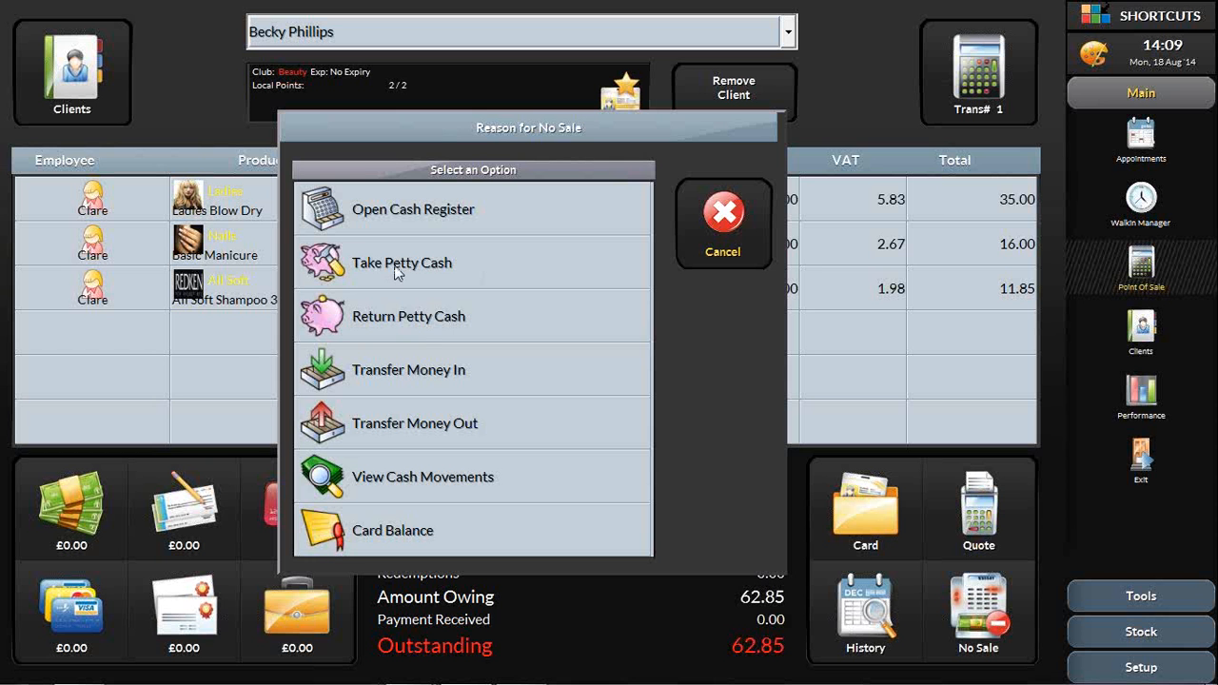
pyautogui.click(416, 320)
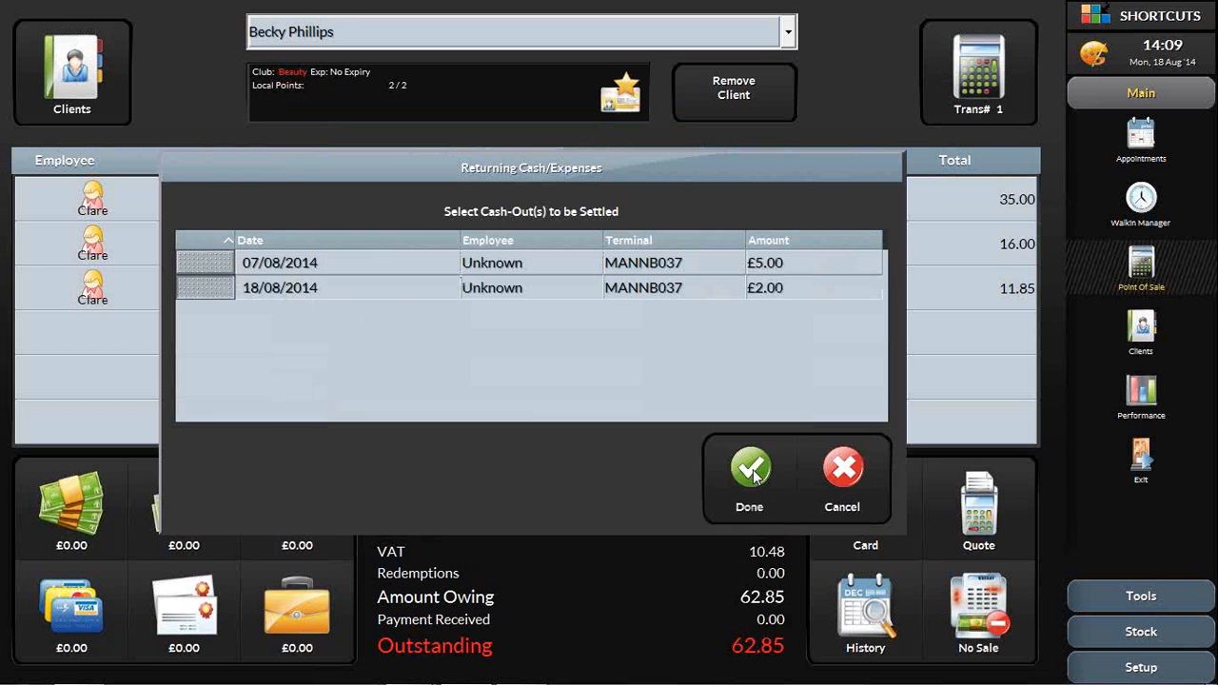
pyautogui.click(755, 476)
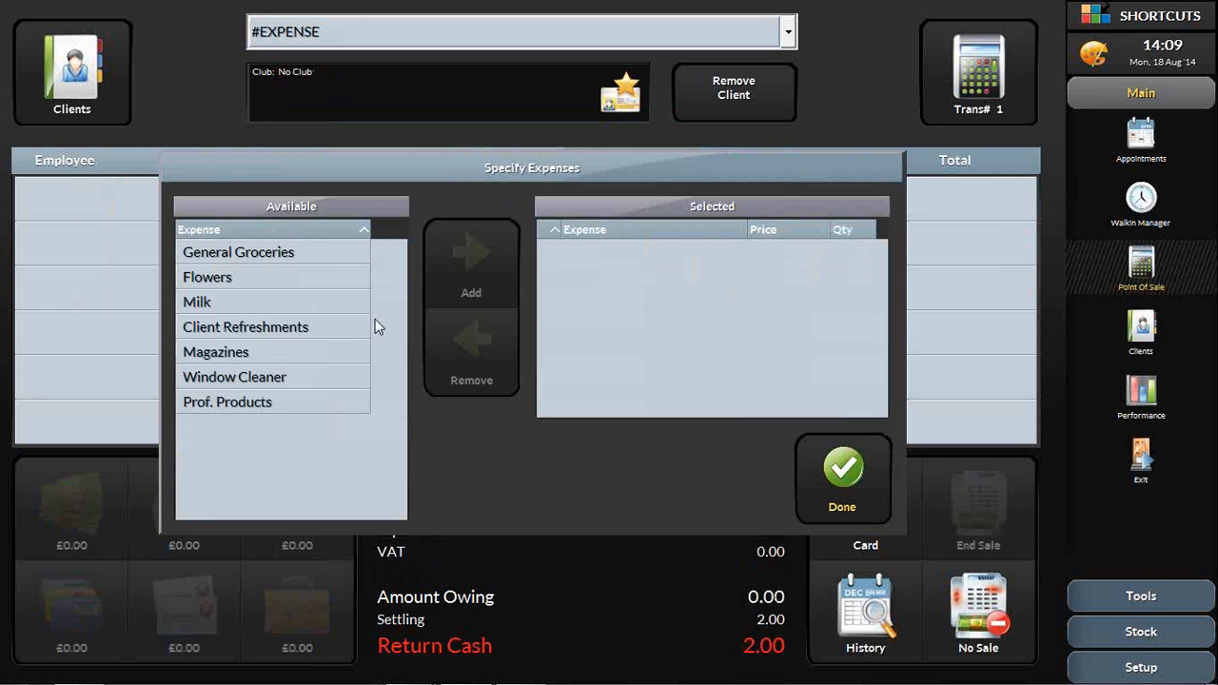
# Step: Add Milk as the expense with a price of 1.50 and accept the expense list
pyautogui.click(315, 301)
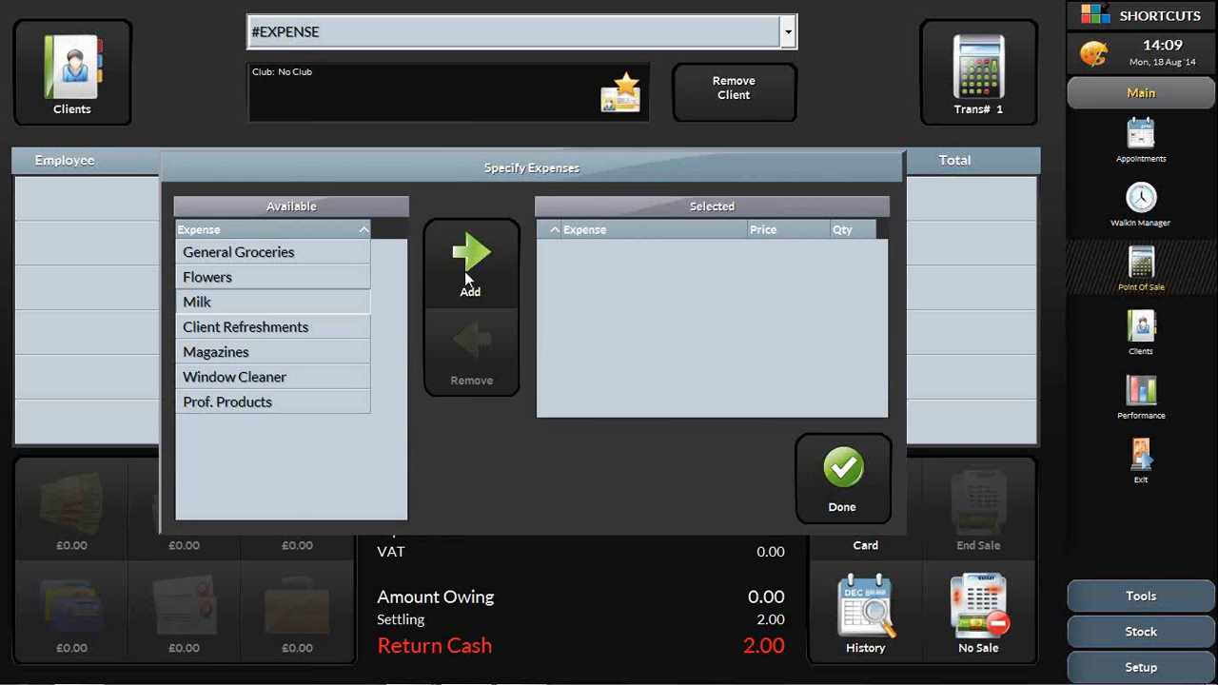
pyautogui.click(465, 271)
pyautogui.write('1.5')
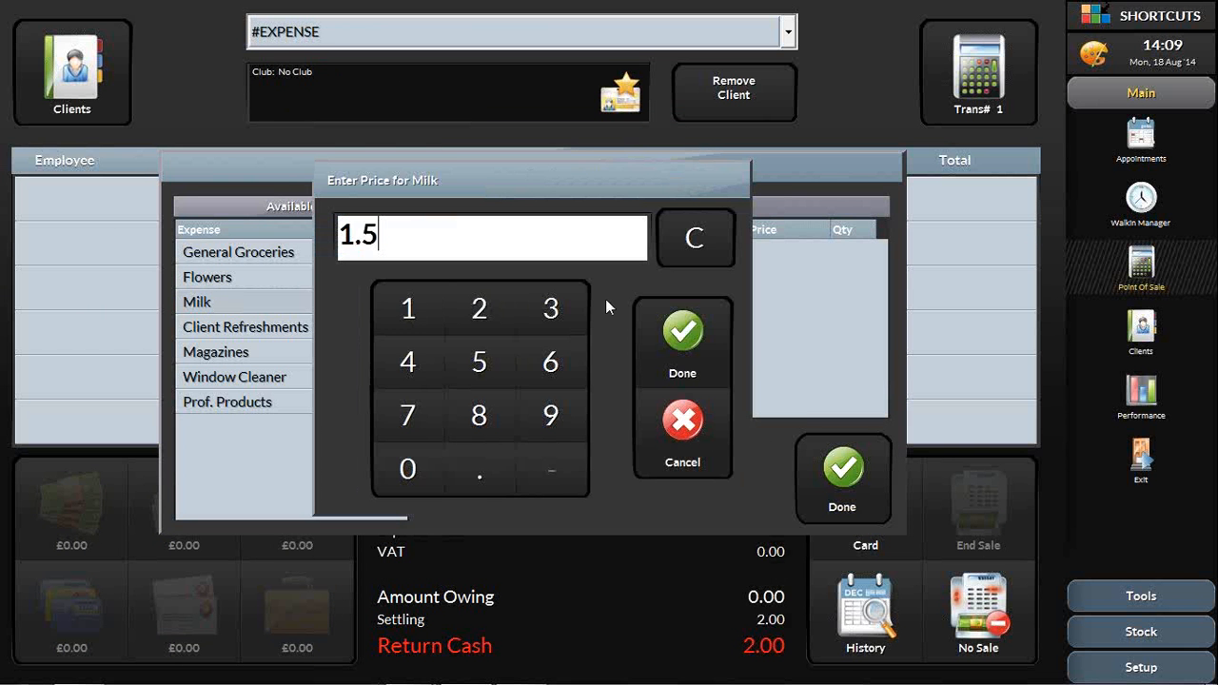
pyautogui.write('0')
pyautogui.click(695, 359)
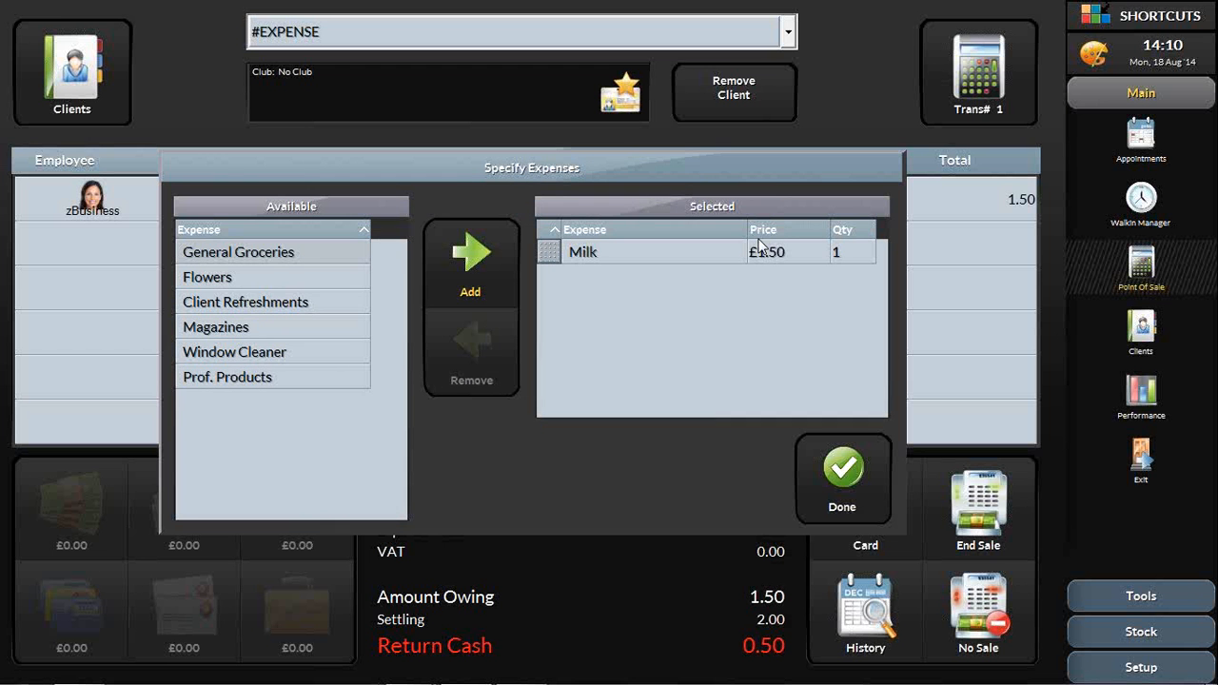
pyautogui.click(843, 480)
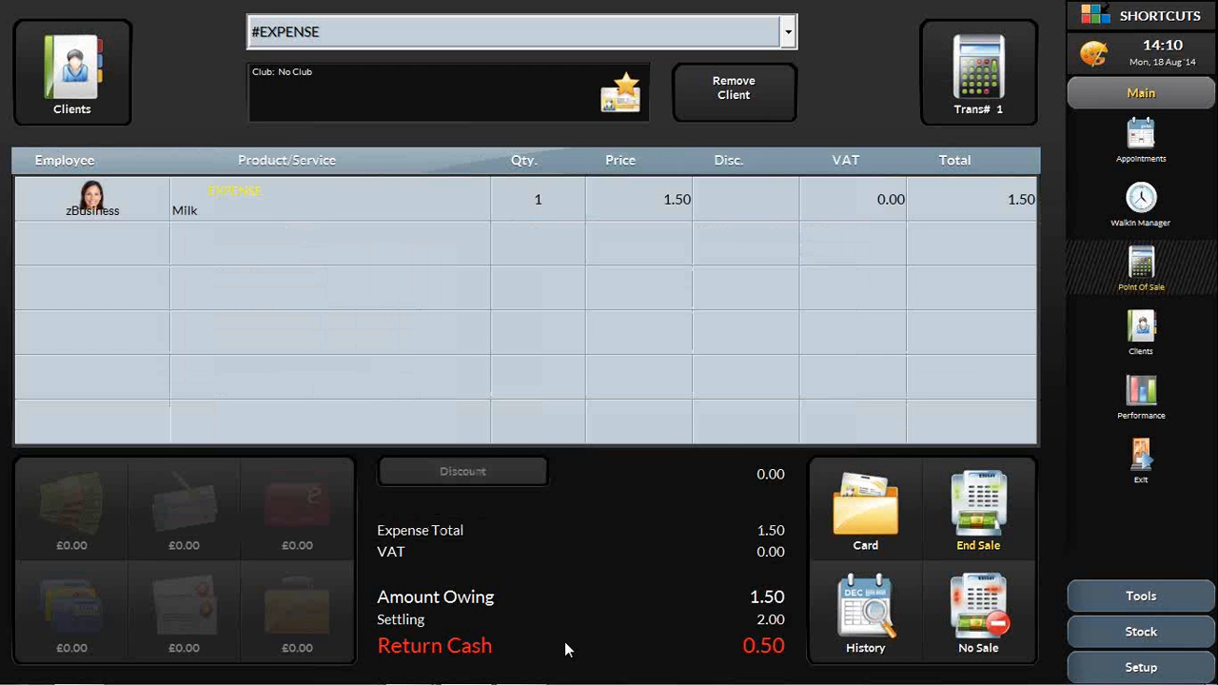
# Step: End the expense sale and finalise the return of the leftover cash to the till
pyautogui.moveTo(803, 681)
pyautogui.click(967, 528)
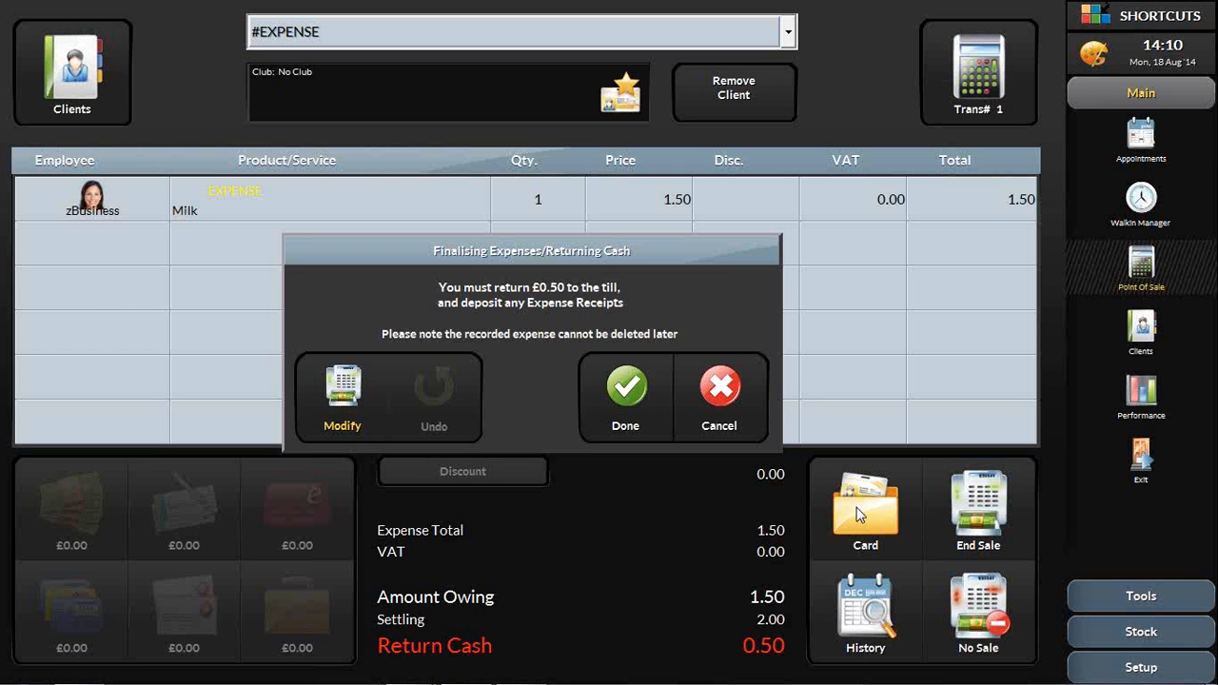
pyautogui.click(626, 395)
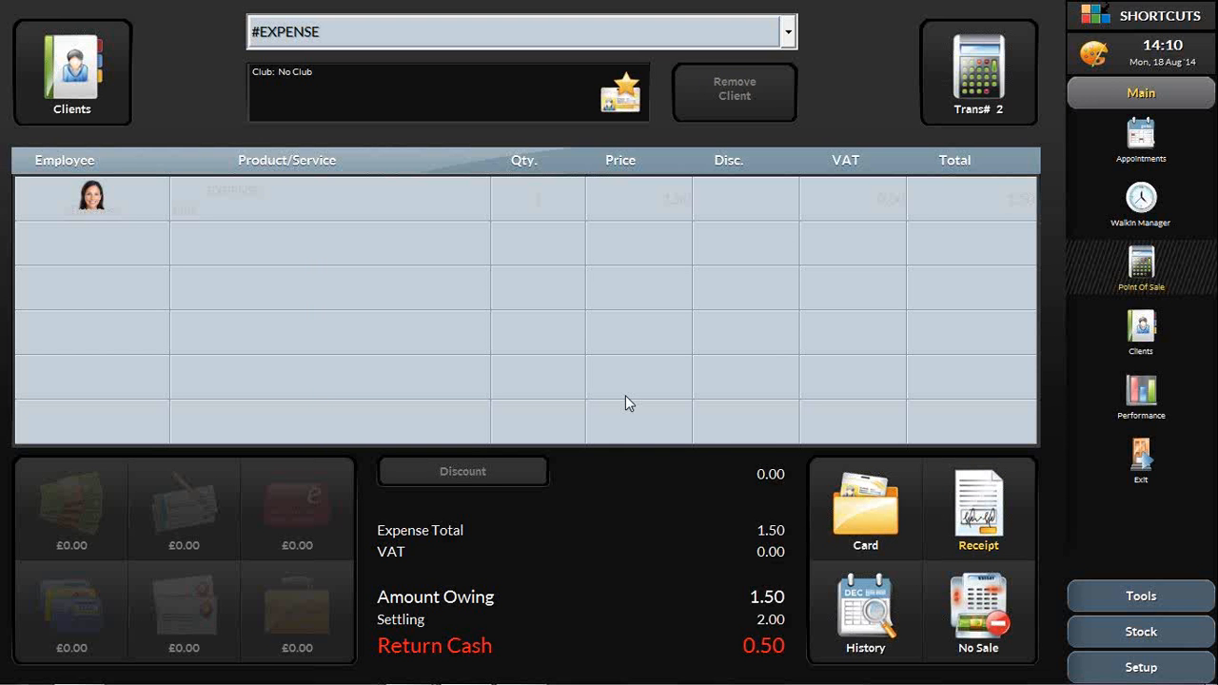
# Step: Review the current session's cash movements and outstanding cash-outs, then close the overview
pyautogui.click(965, 597)
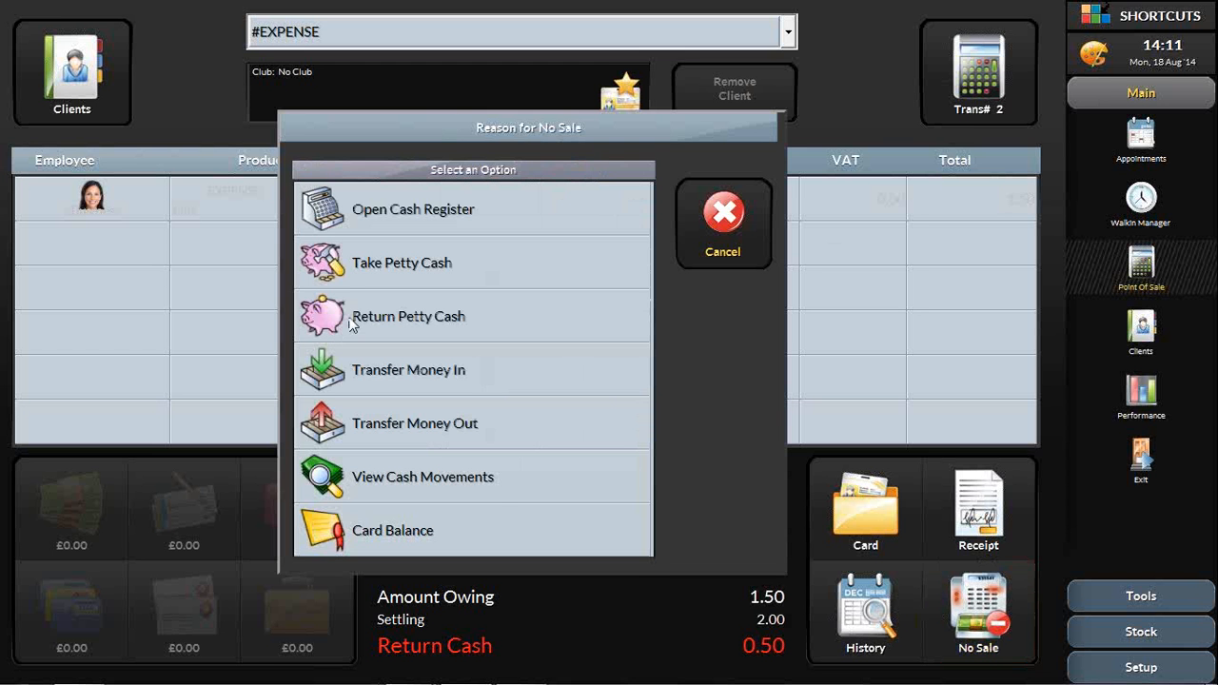
pyautogui.click(395, 484)
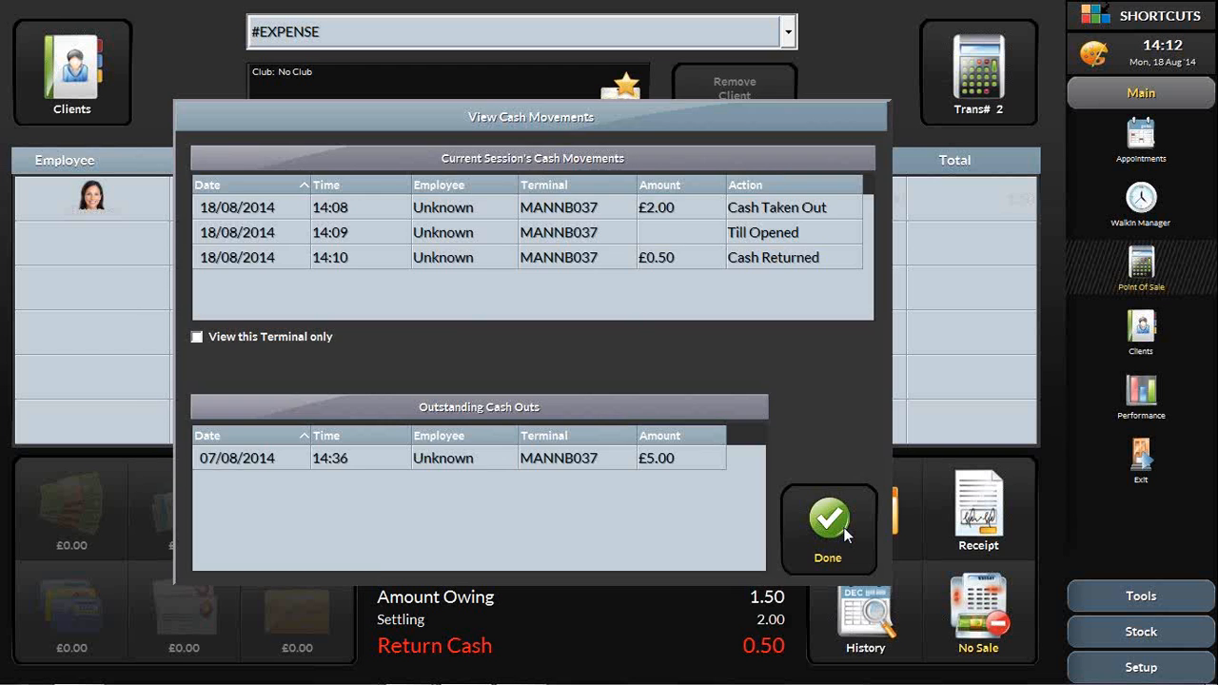
pyautogui.click(845, 536)
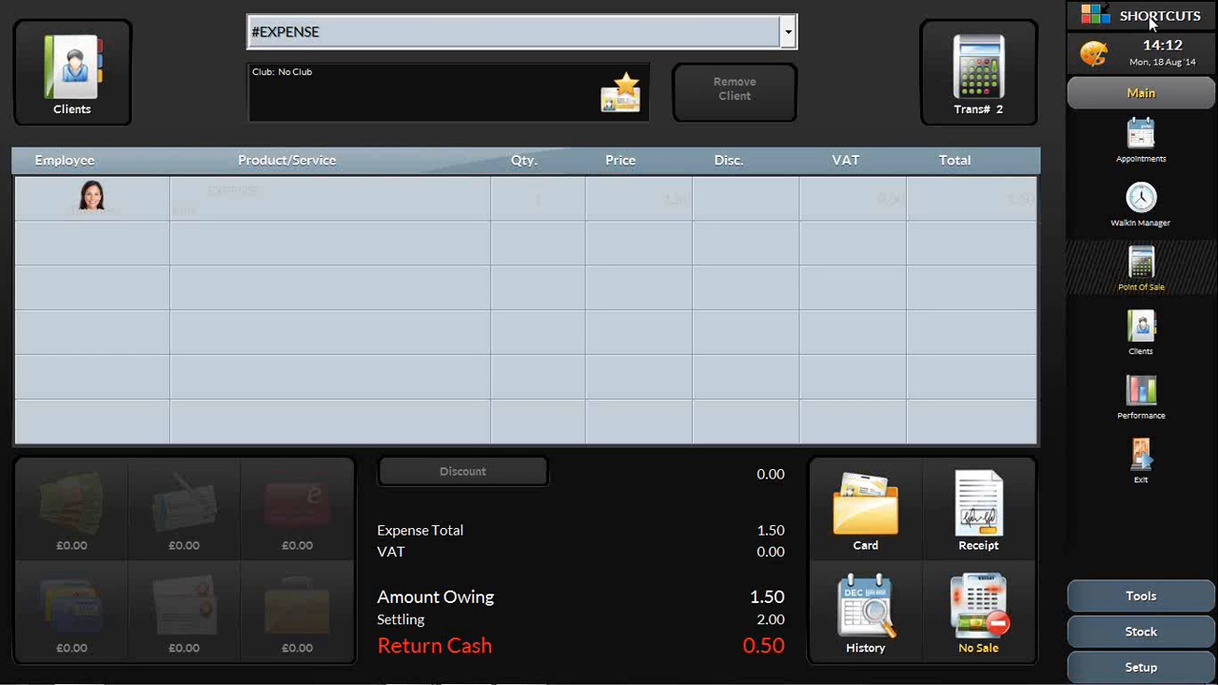
# Step: Open the payment breakdown of transaction 1 in the day's transaction list and set its cash amount to 0
pyautogui.click(995, 88)
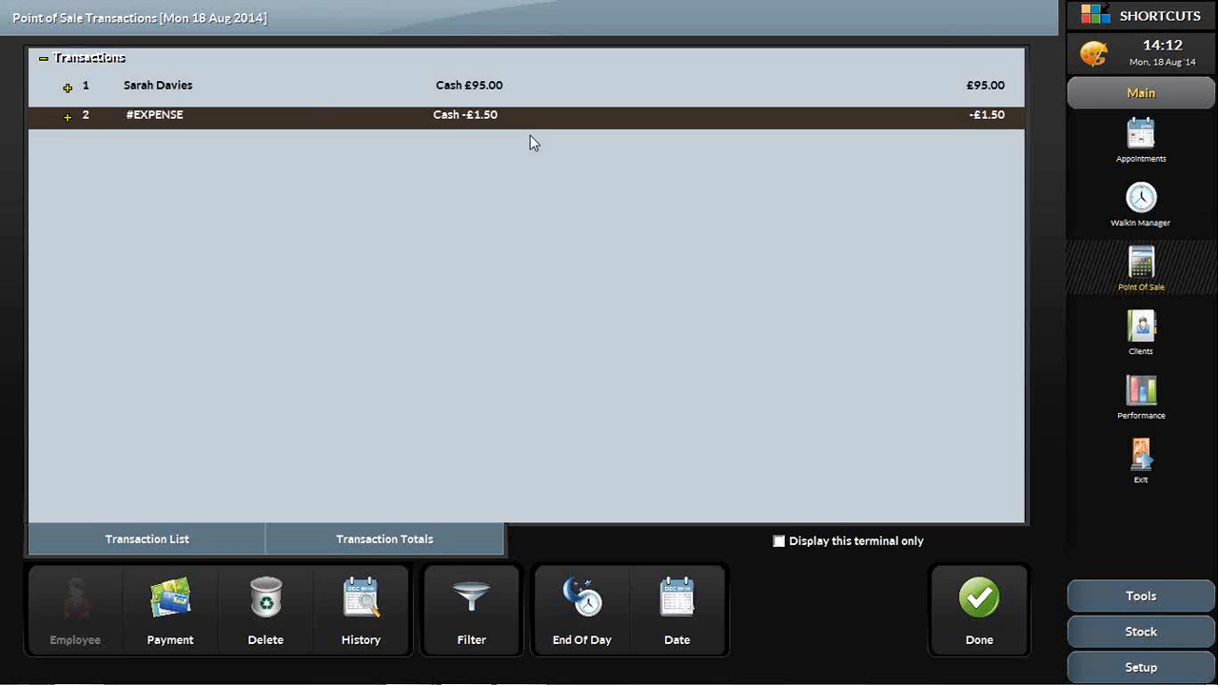
pyautogui.click(181, 89)
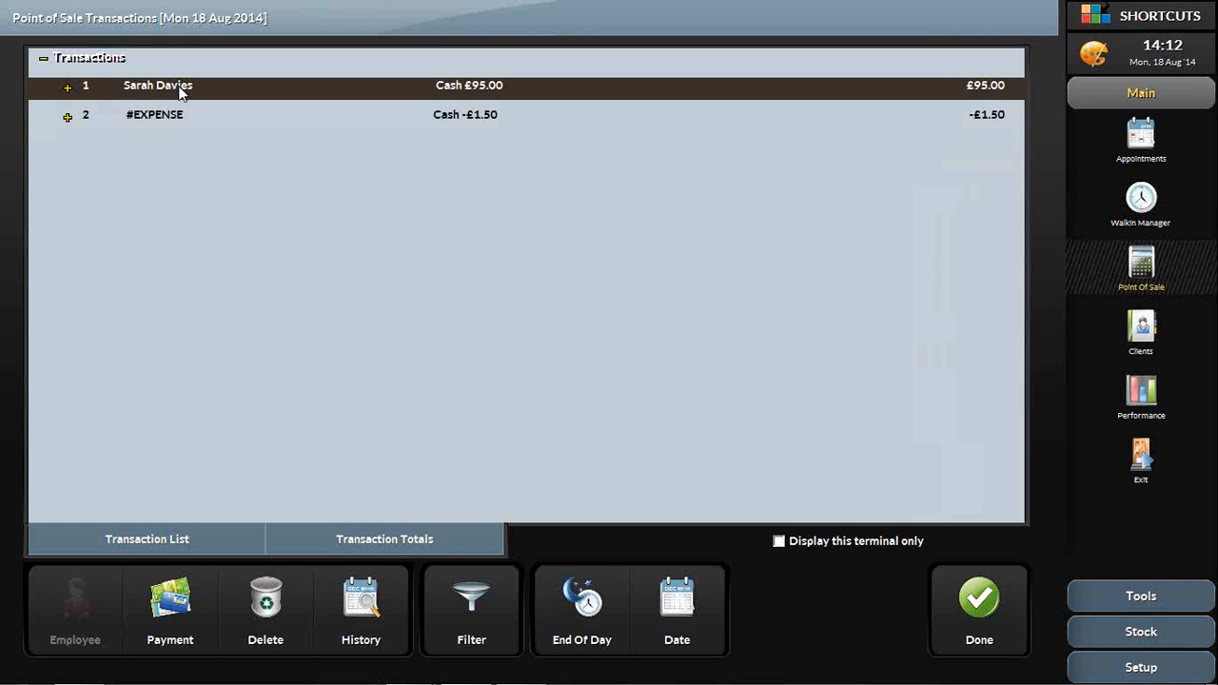
pyautogui.click(176, 618)
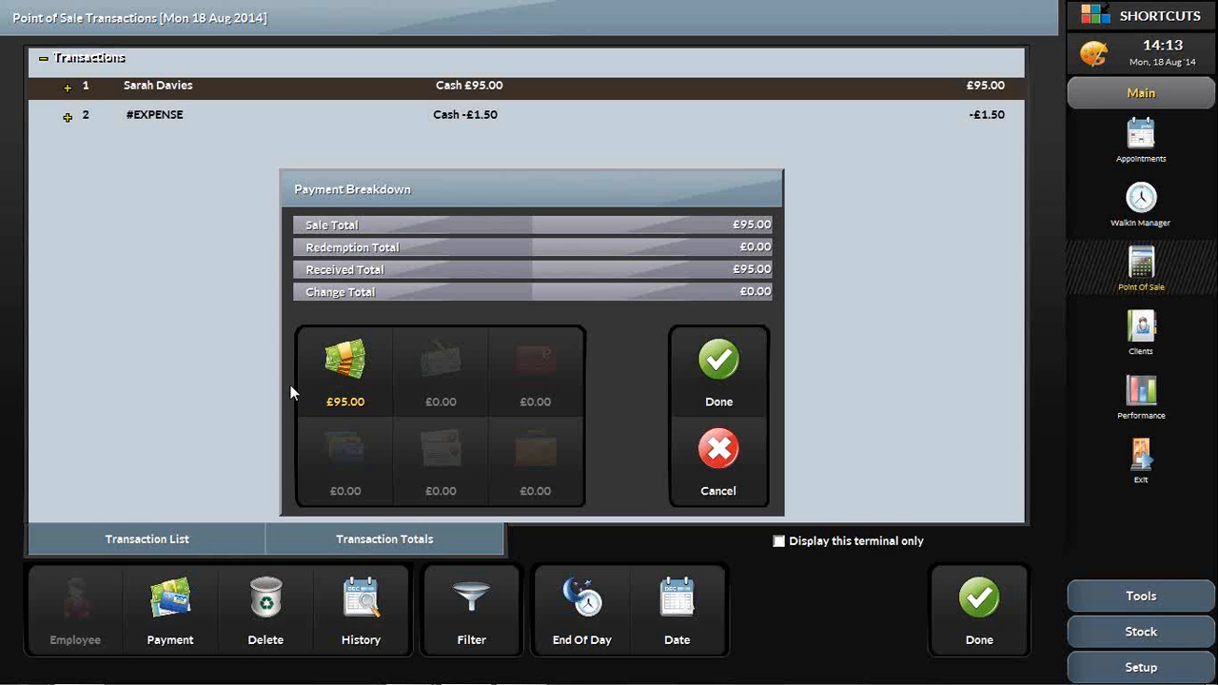
pyautogui.click(353, 374)
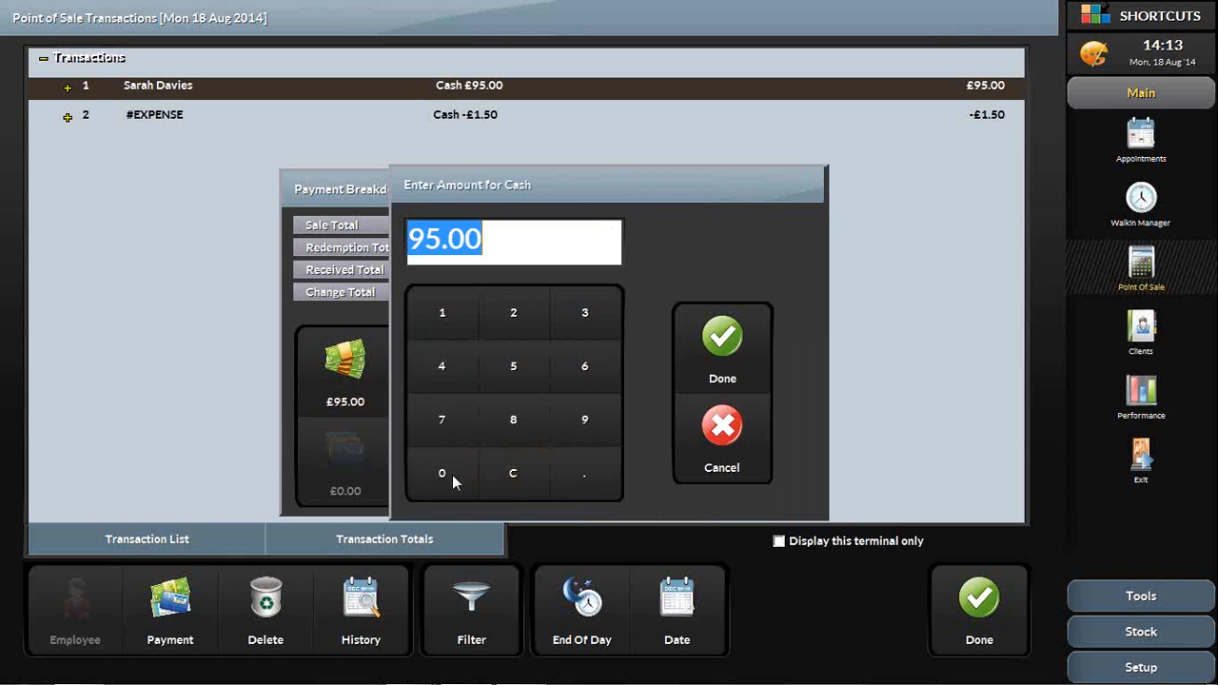
pyautogui.click(443, 473)
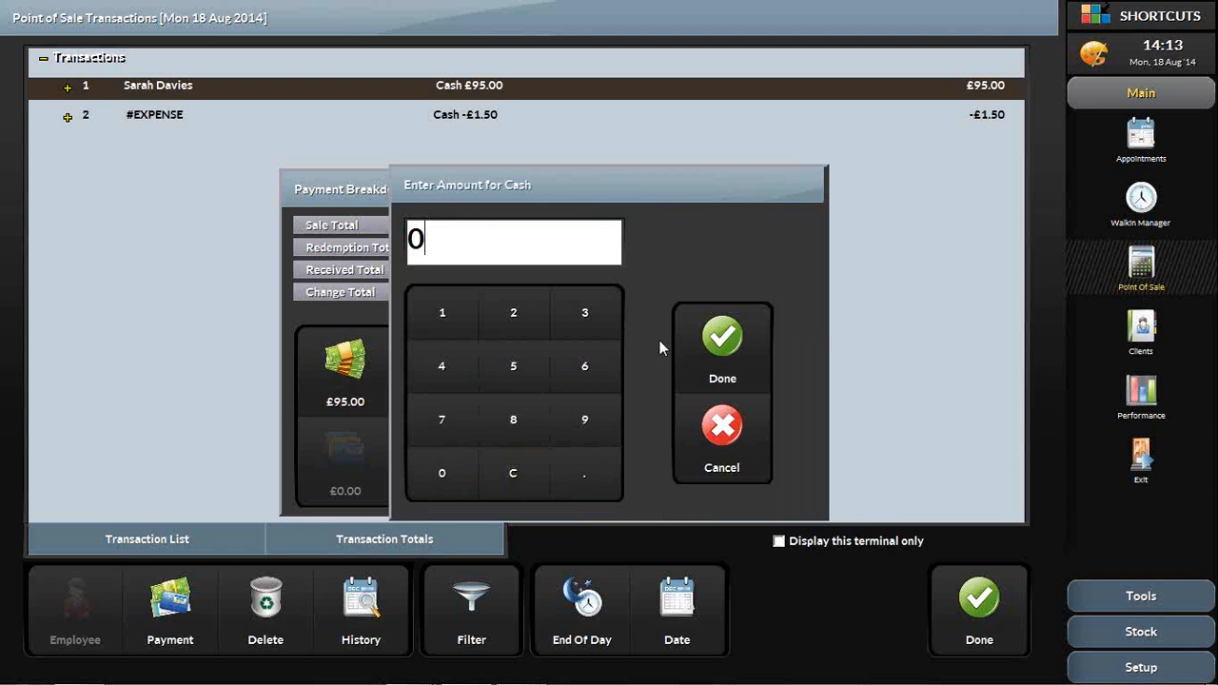
pyautogui.click(724, 337)
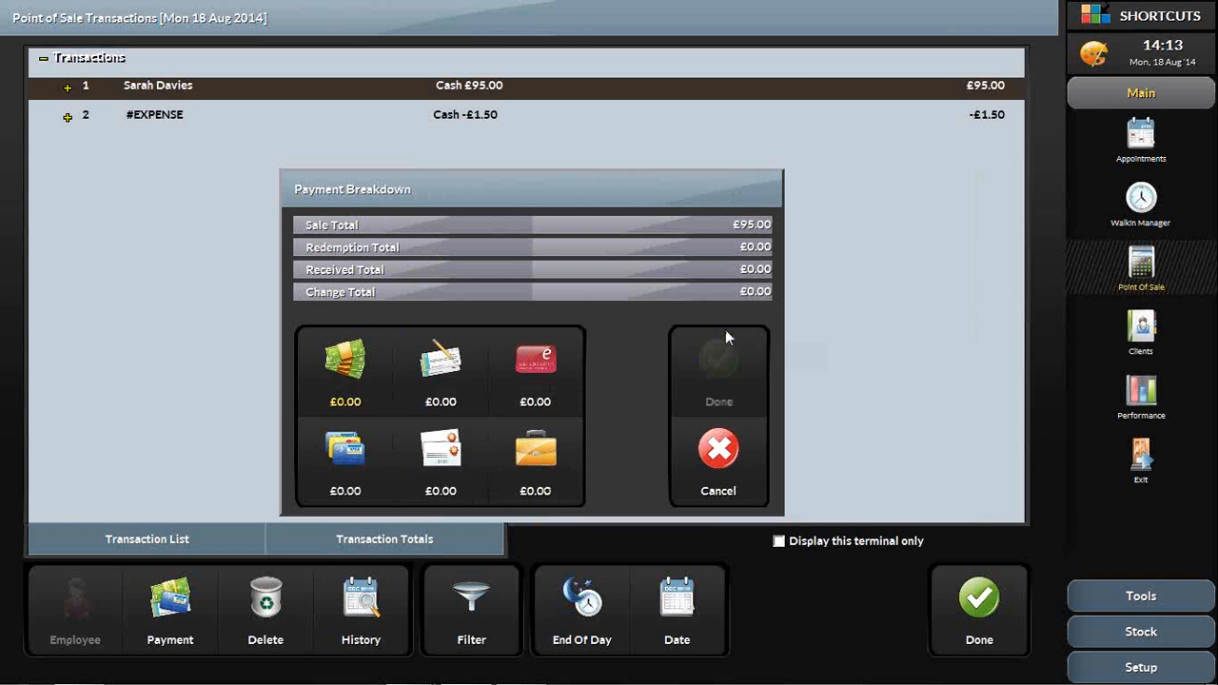
# Step: Assign the full 95.00 payment to Credit/Debit Card and confirm the transaction update
pyautogui.click(347, 465)
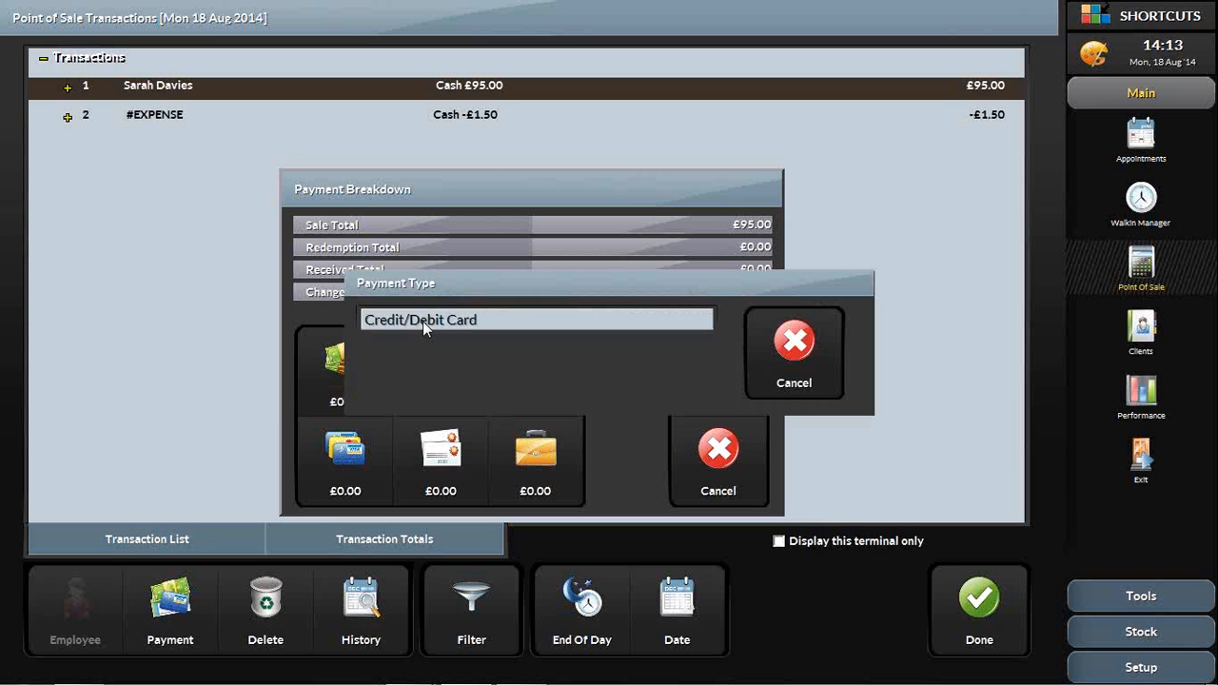
pyautogui.click(422, 321)
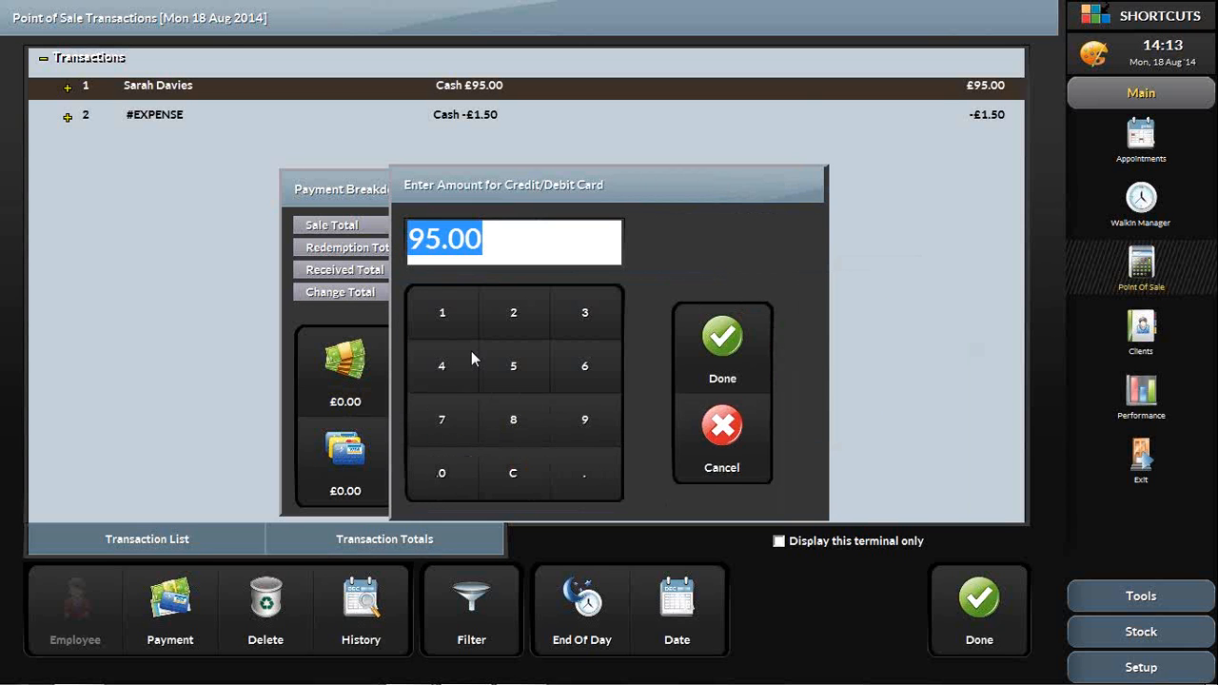
pyautogui.click(723, 341)
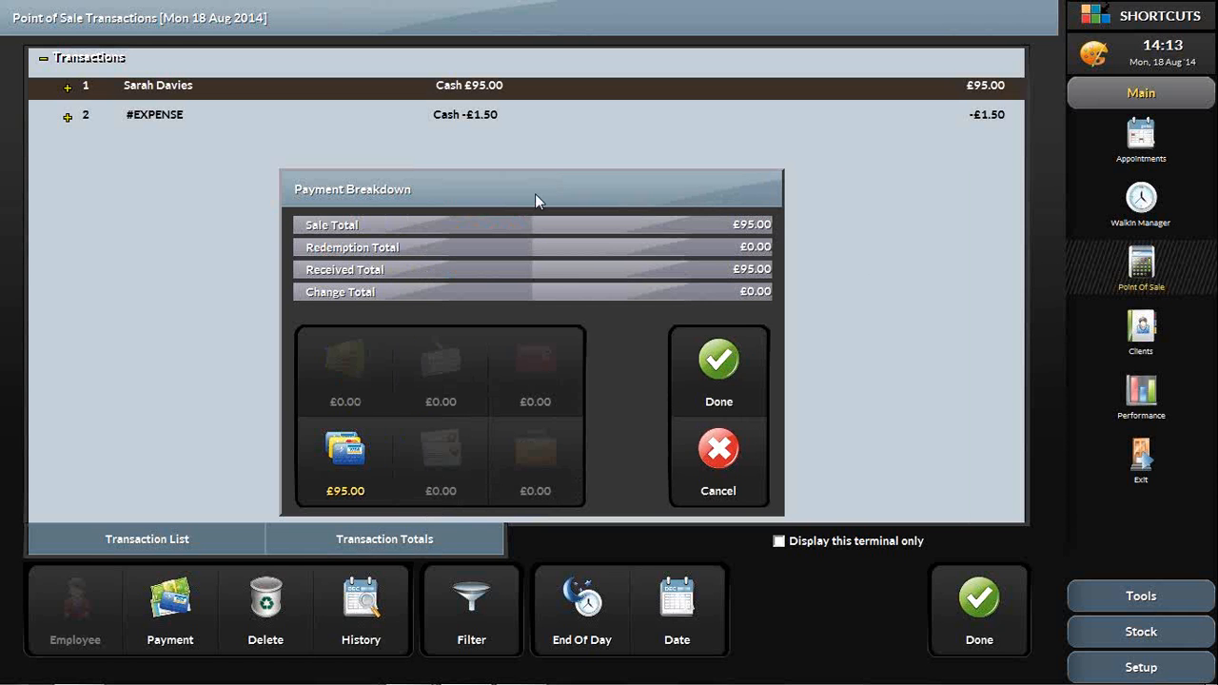
pyautogui.click(714, 373)
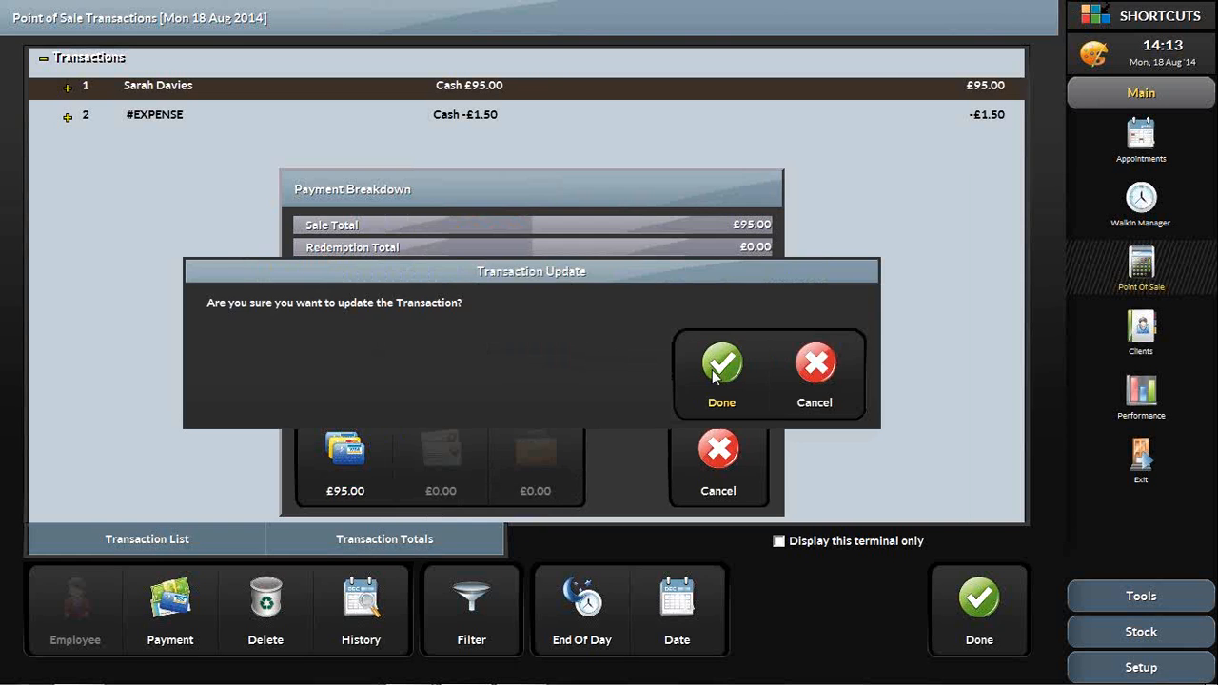
pyautogui.click(716, 374)
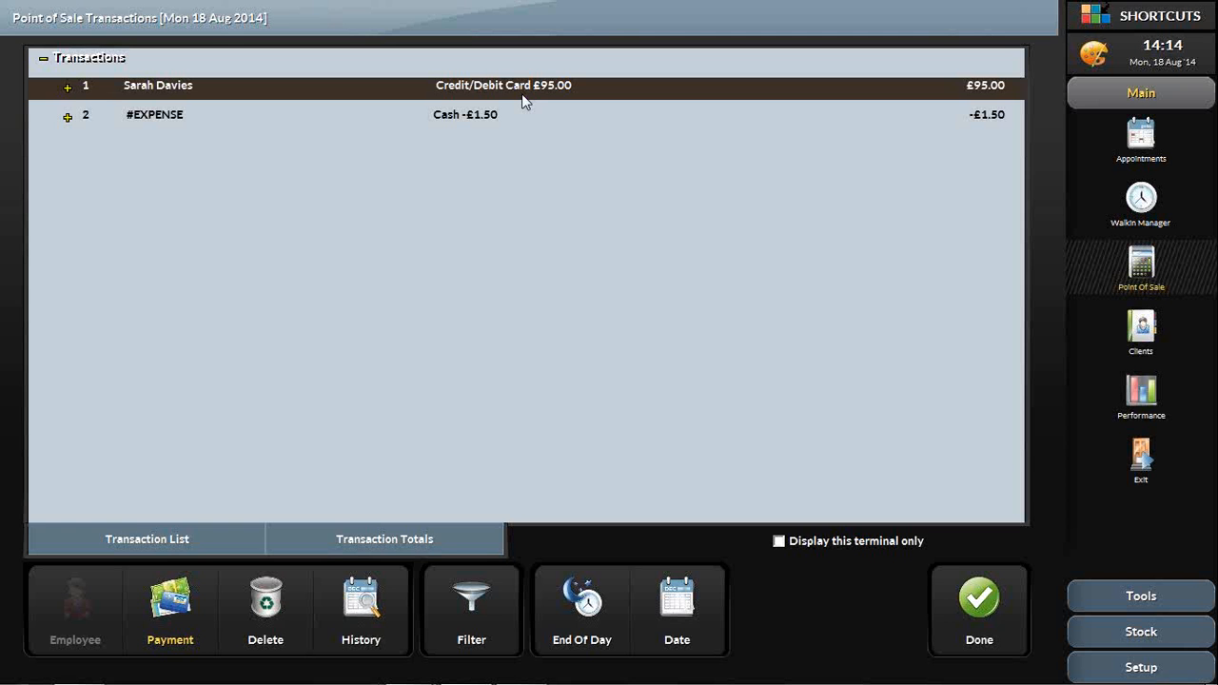
# Step: Reassign the Colours Highlights Half Head service in transaction 1 to the first stylist in the employee list and confirm the update
pyautogui.click(67, 89)
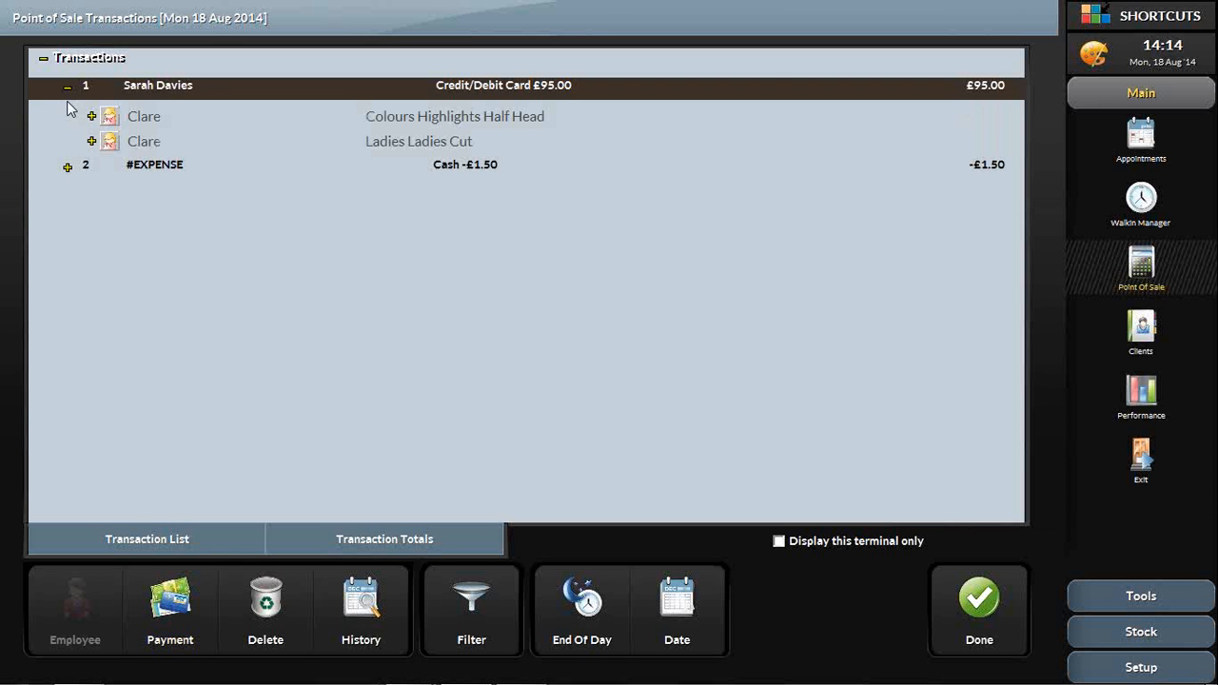
pyautogui.click(145, 127)
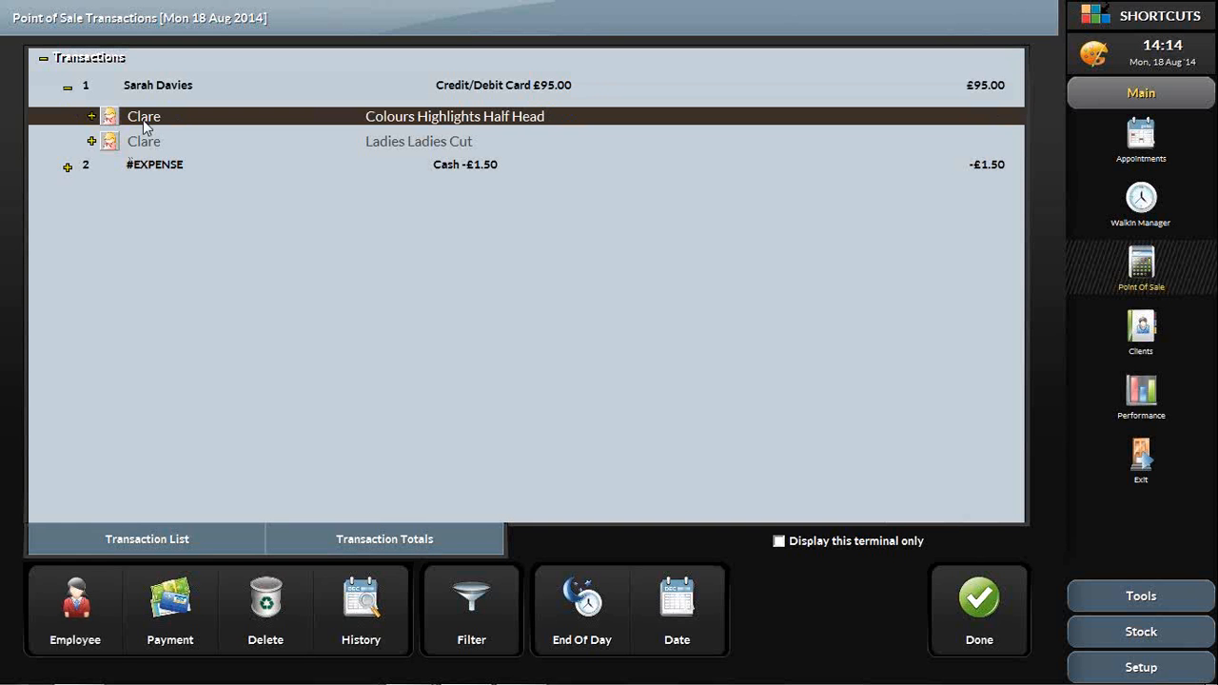
pyautogui.click(74, 614)
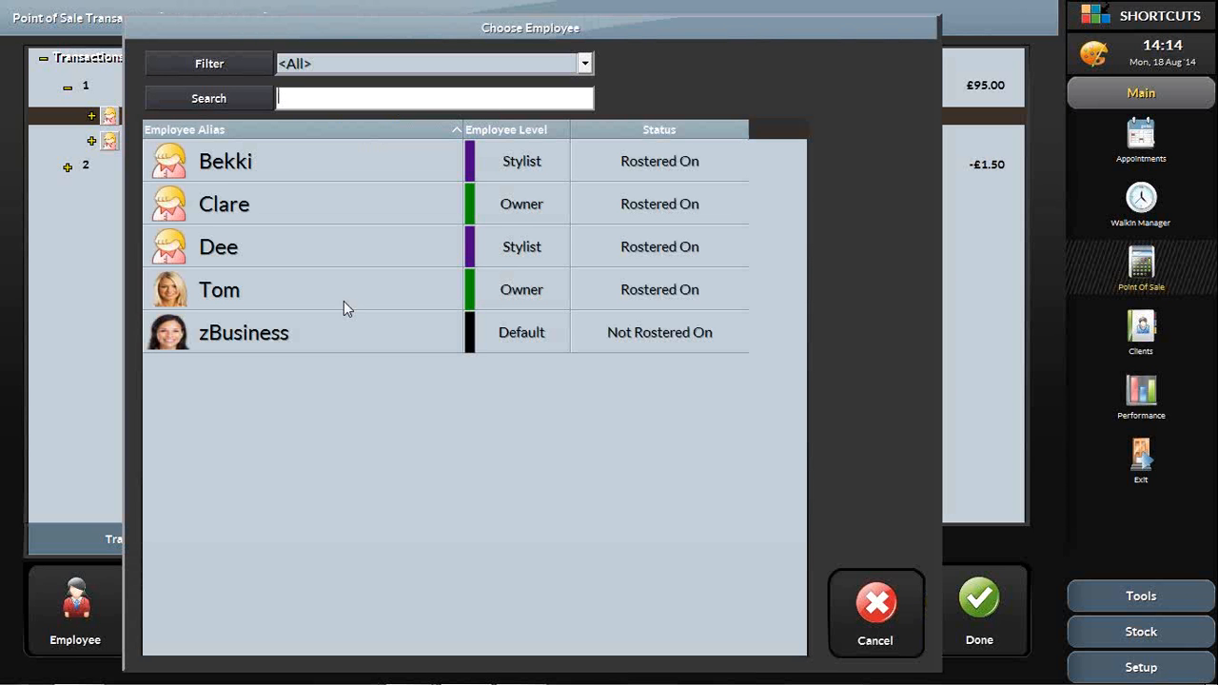
pyautogui.click(283, 157)
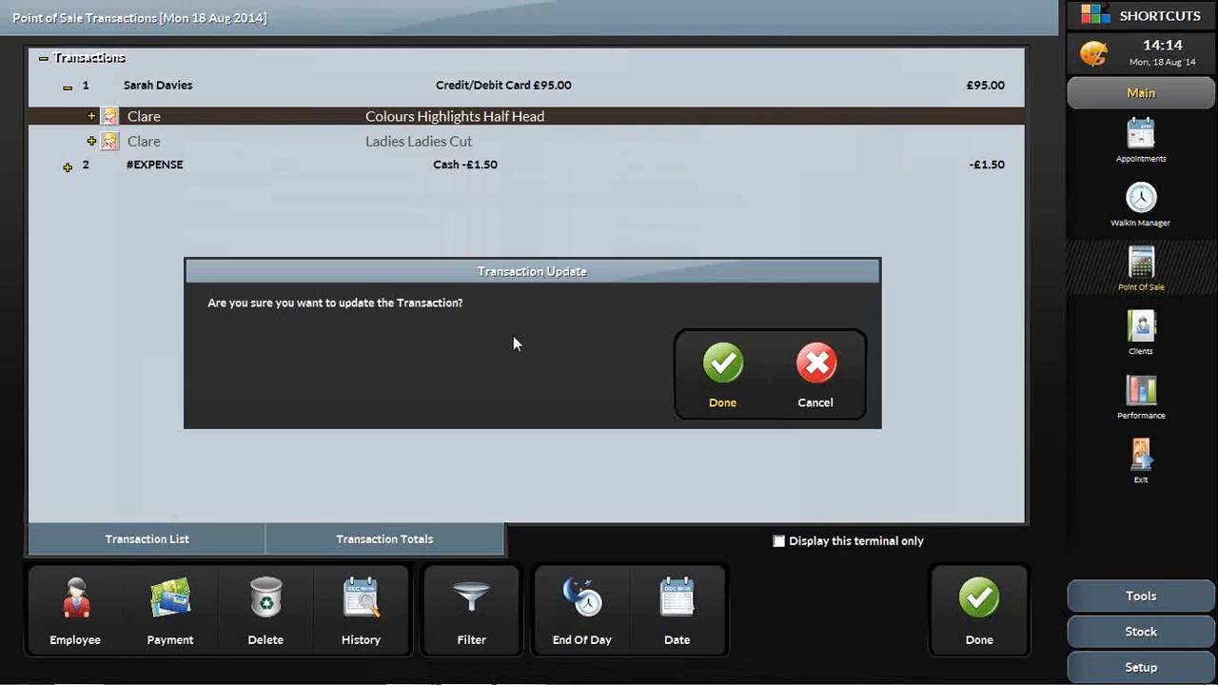
pyautogui.click(719, 374)
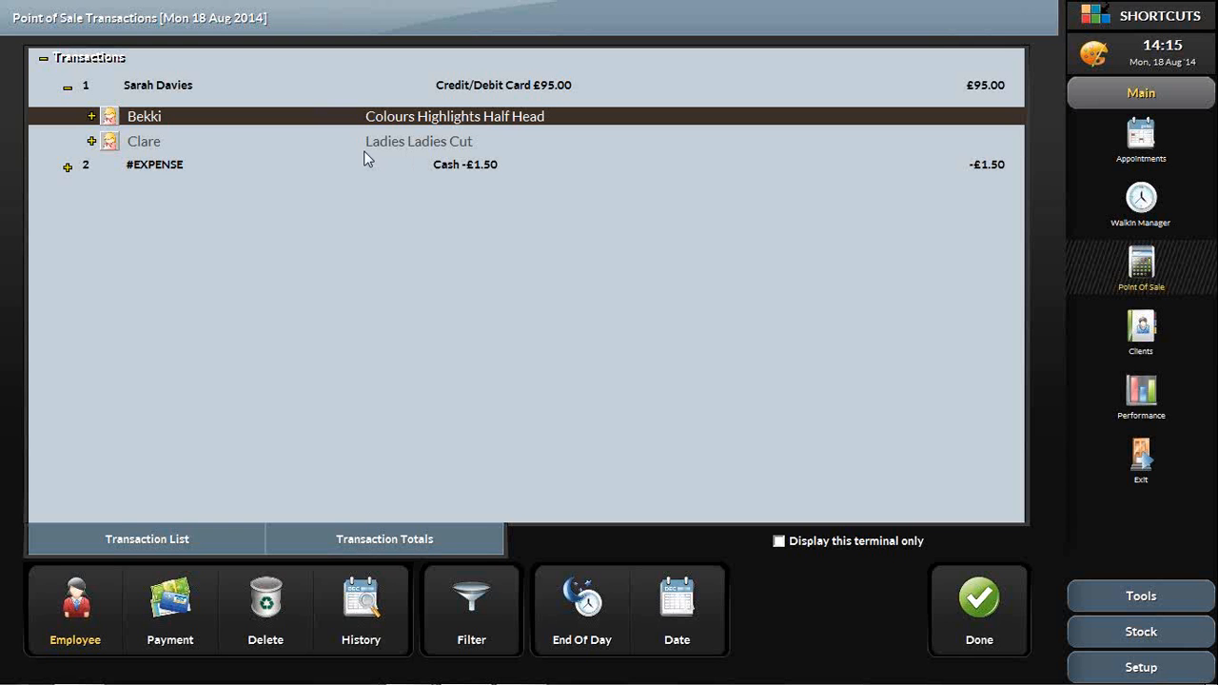
# Step: View the point-of-sale transactions for 11 August 2014, then close the transaction list
pyautogui.click(693, 623)
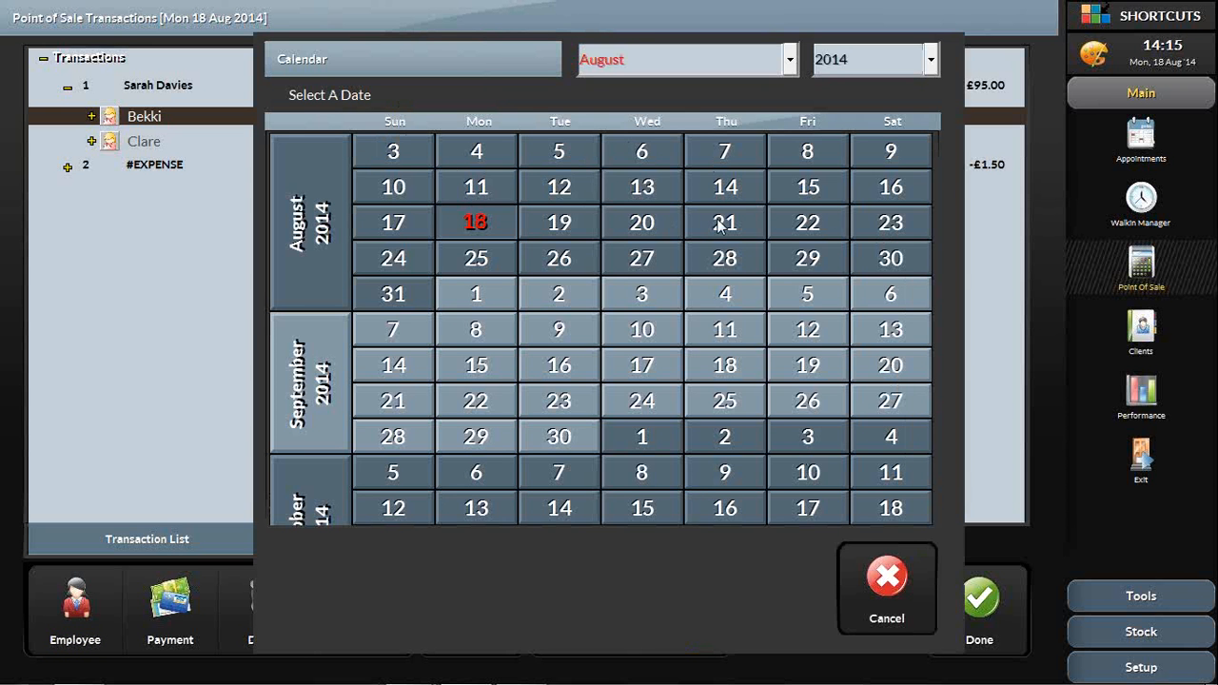
pyautogui.click(489, 186)
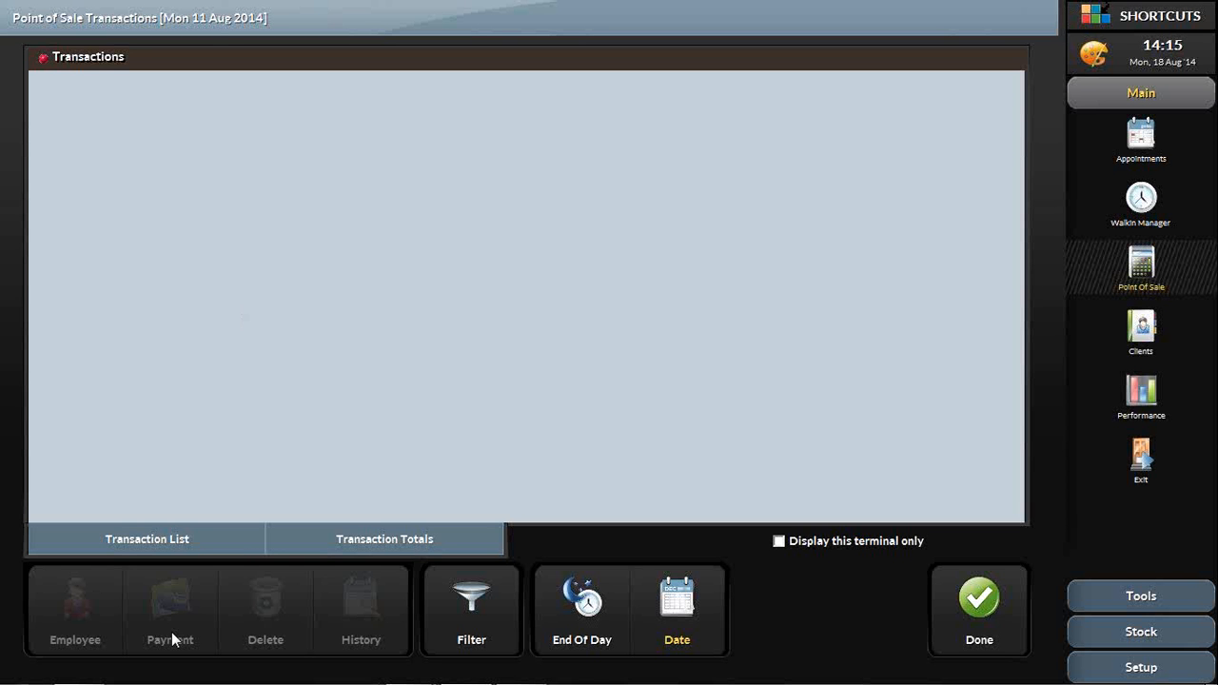
pyautogui.click(953, 608)
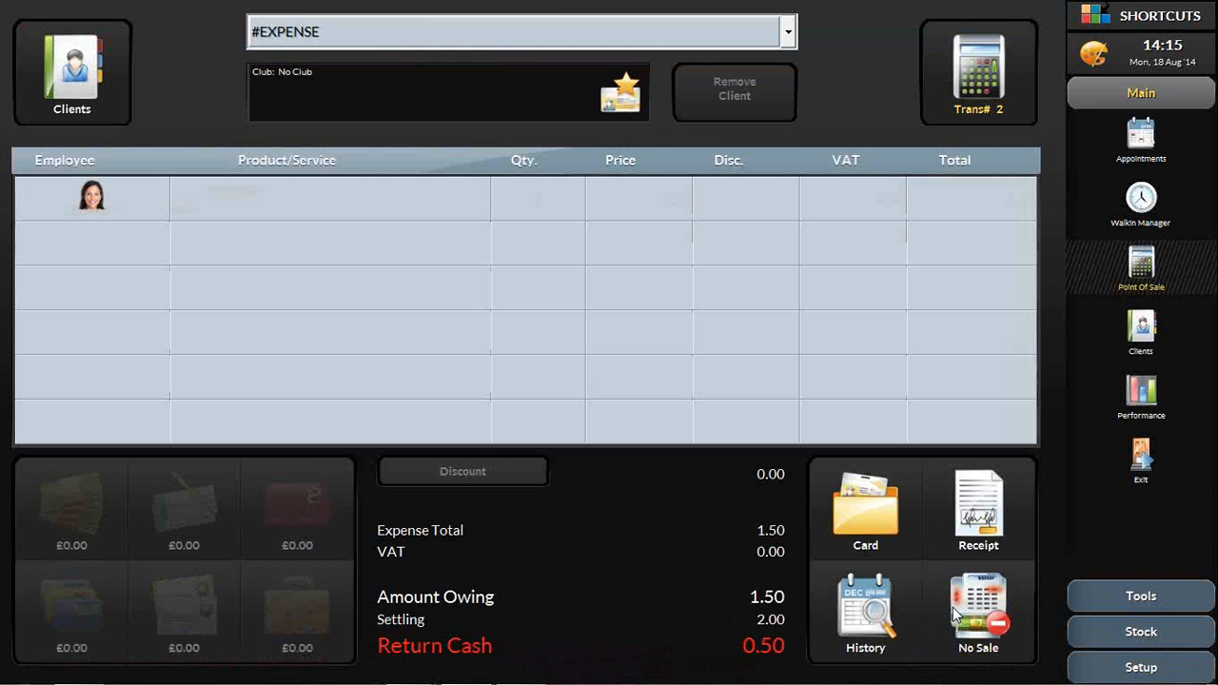
# Step: Load the sale of the first booked client after #Group and dismiss the missing details request without filling it in
pyautogui.click(561, 27)
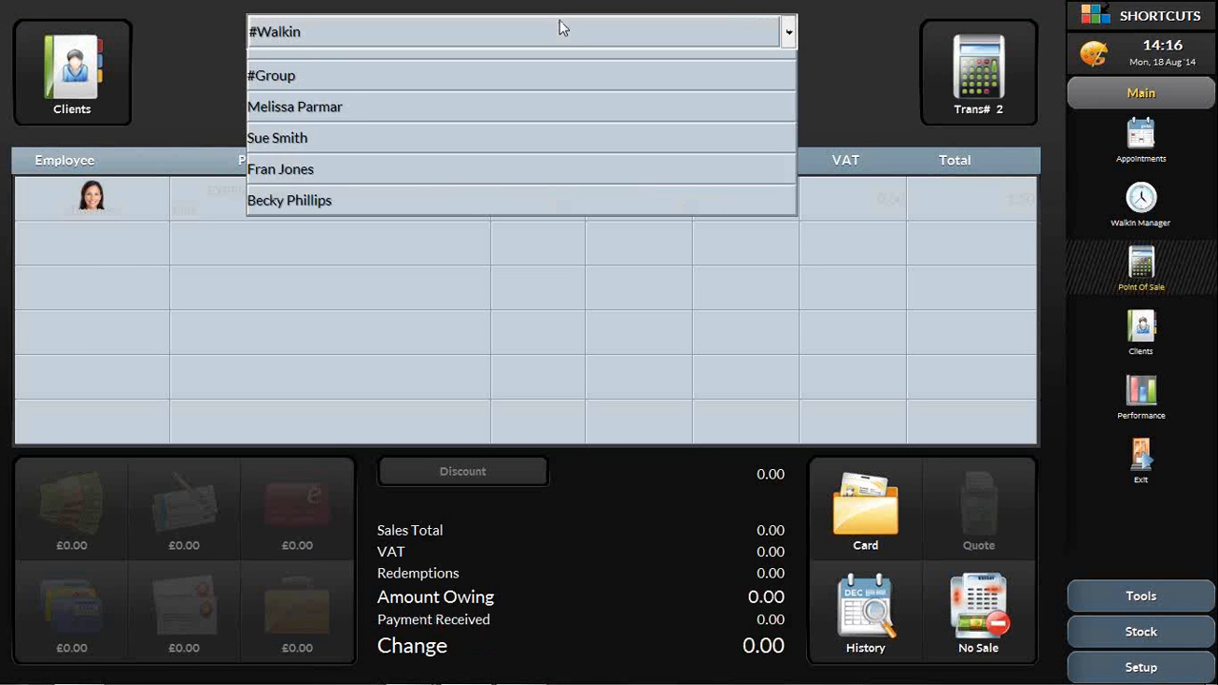
pyautogui.click(452, 155)
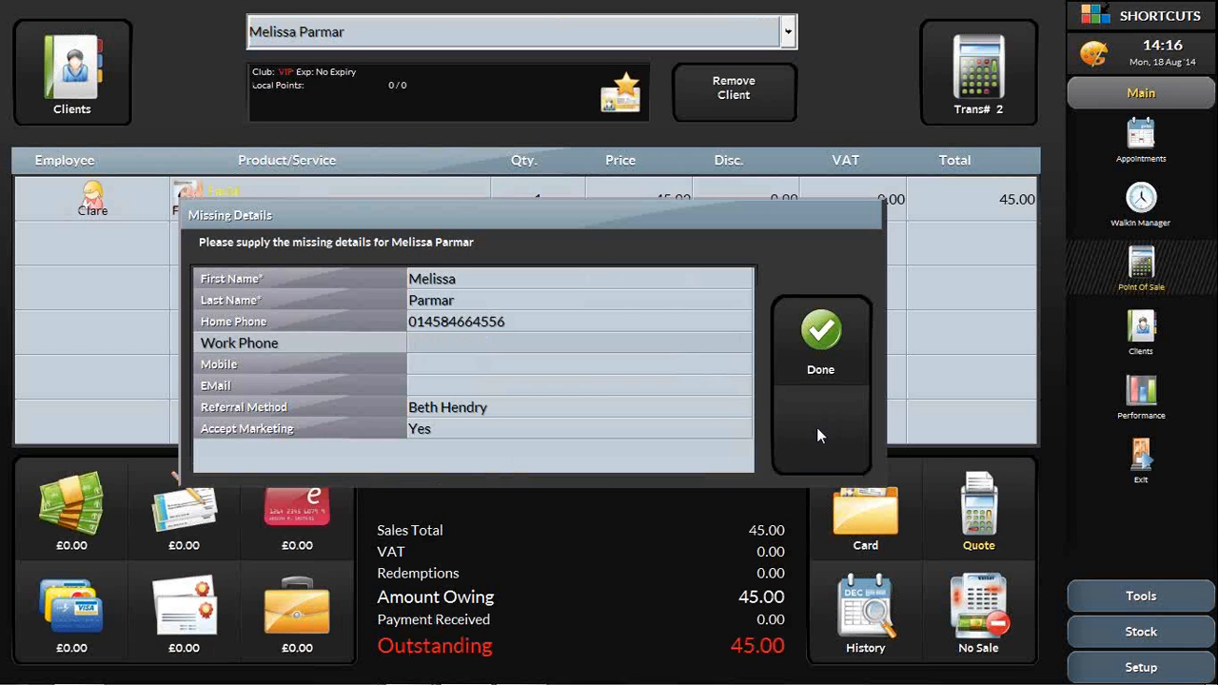
pyautogui.click(817, 429)
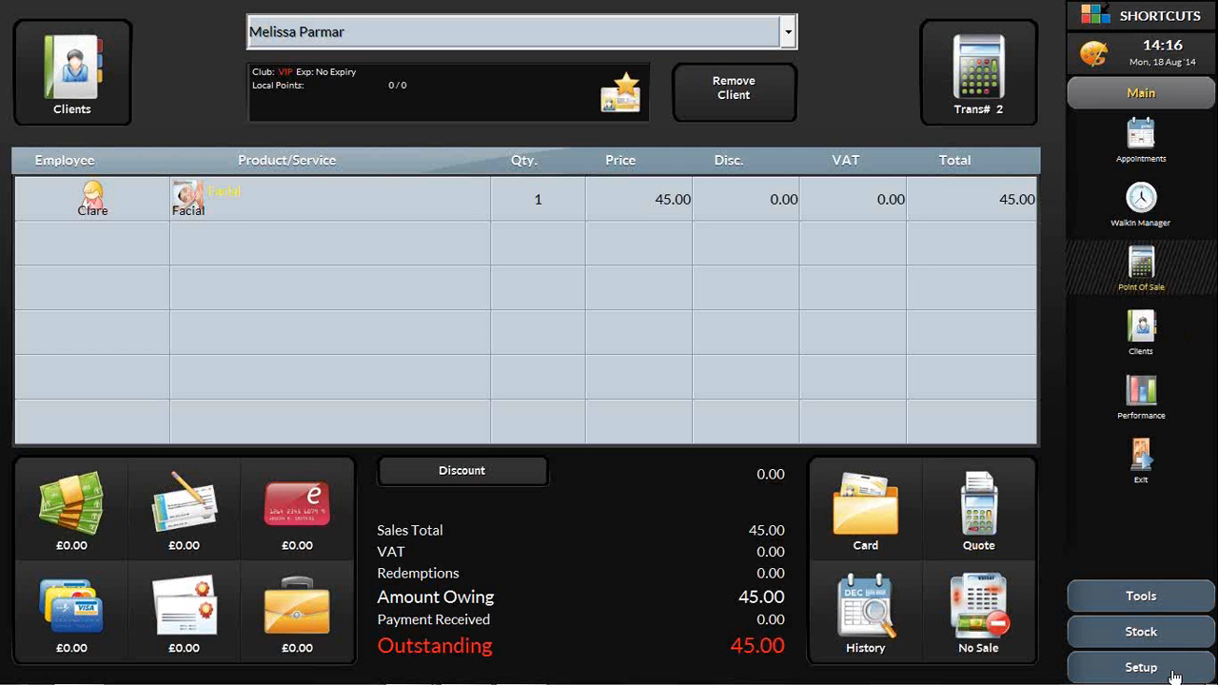
# Step: Examine the Enable Quotes option and Quote Terms in the Point Of Sale configuration, then return to the open sale
pyautogui.click(1141, 668)
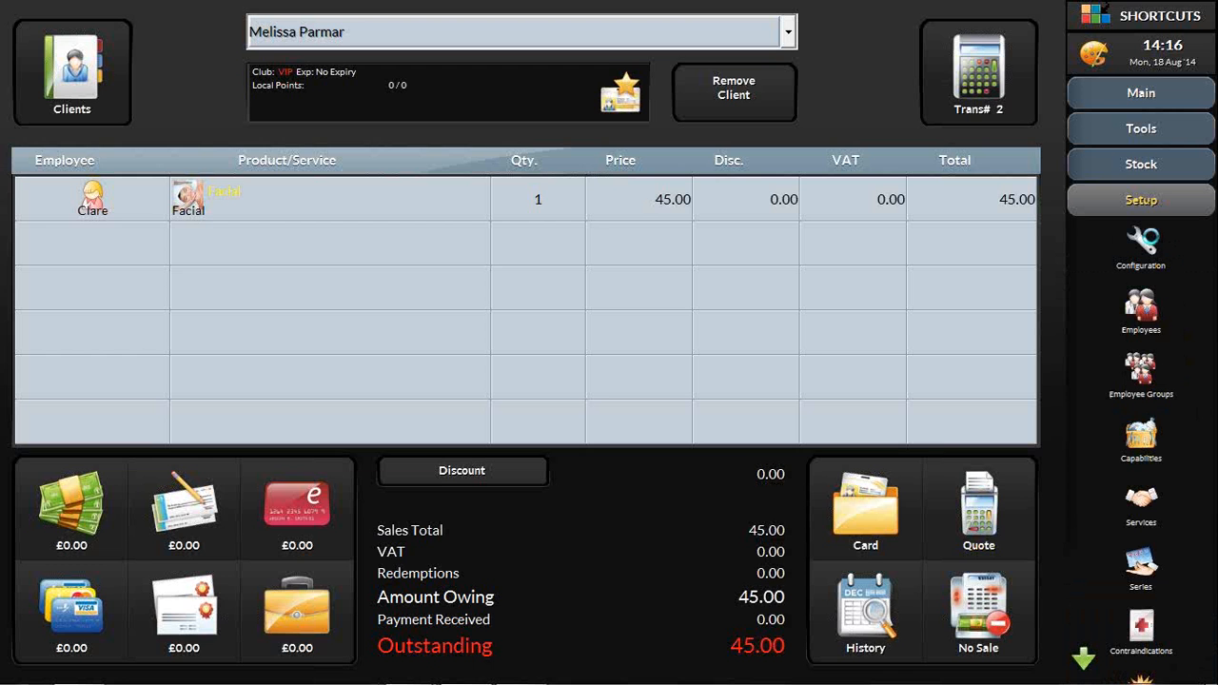
pyautogui.click(1149, 244)
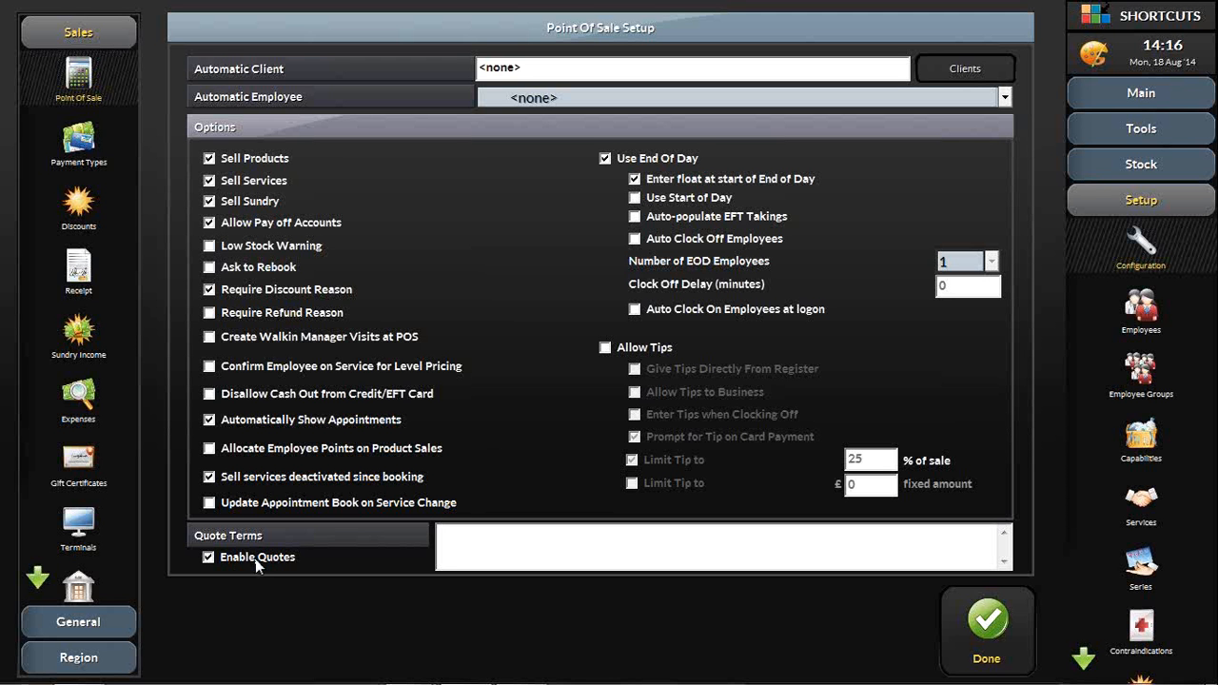
pyautogui.click(460, 543)
pyautogui.click(1145, 93)
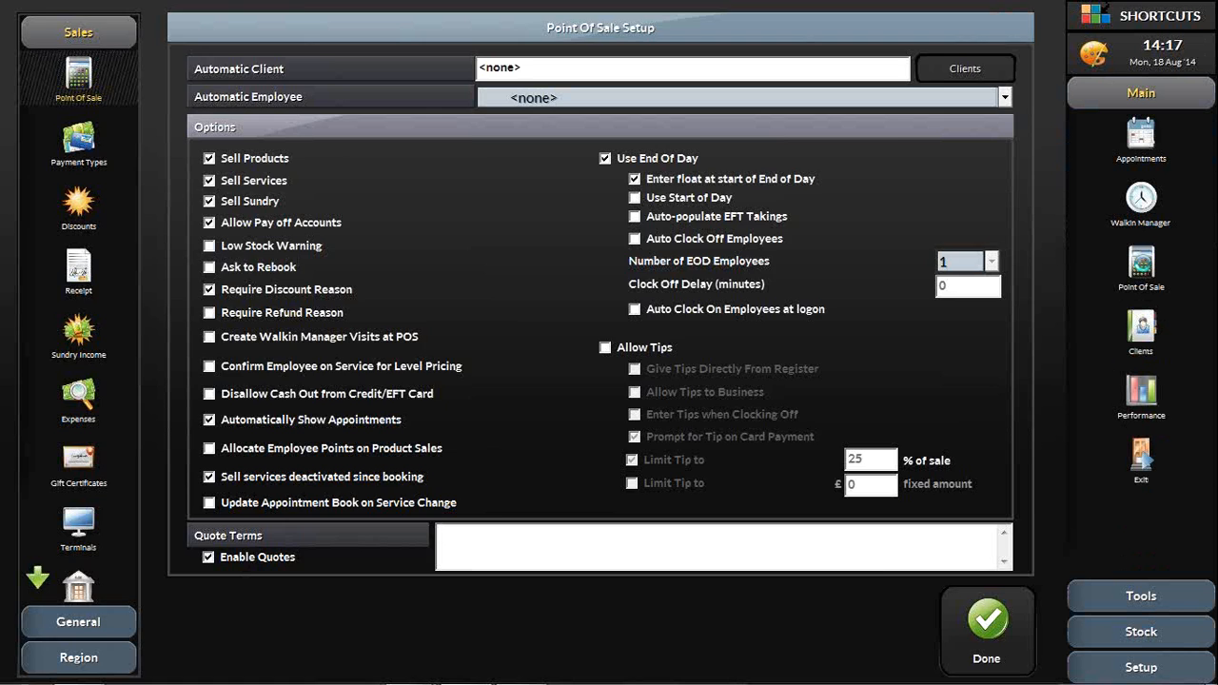
pyautogui.click(1144, 268)
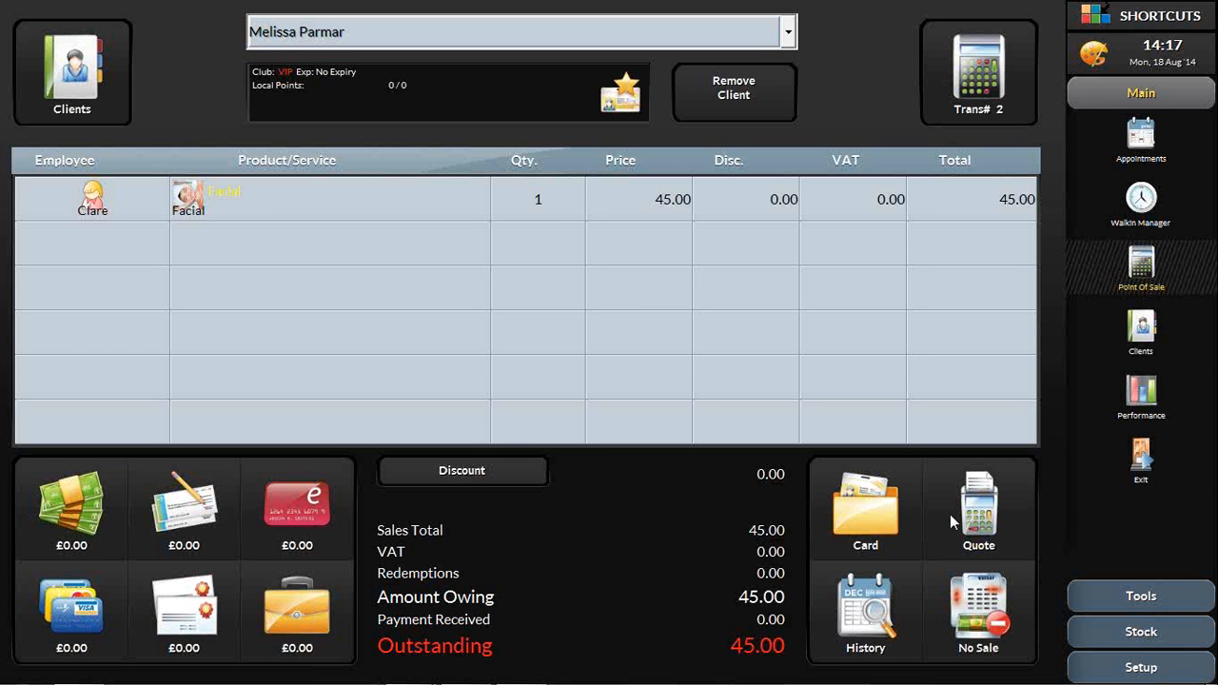
# Step: Start a #Group sale and include the second and third clients in the group details
pyautogui.click(789, 35)
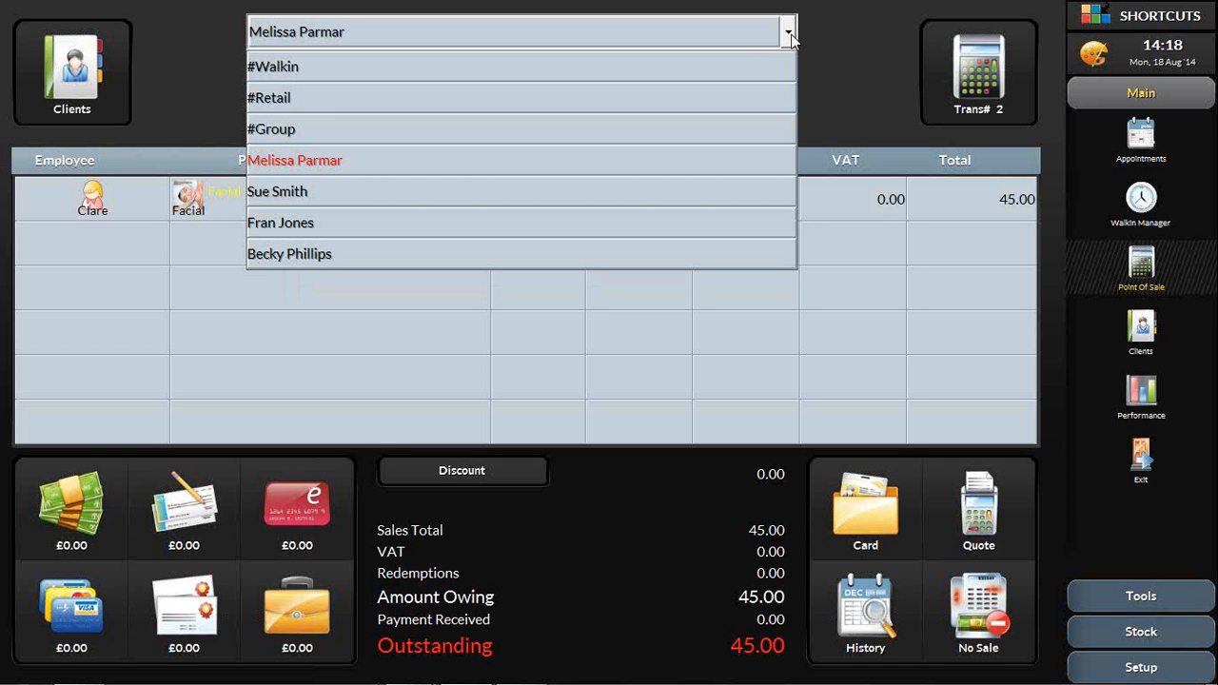
pyautogui.click(307, 134)
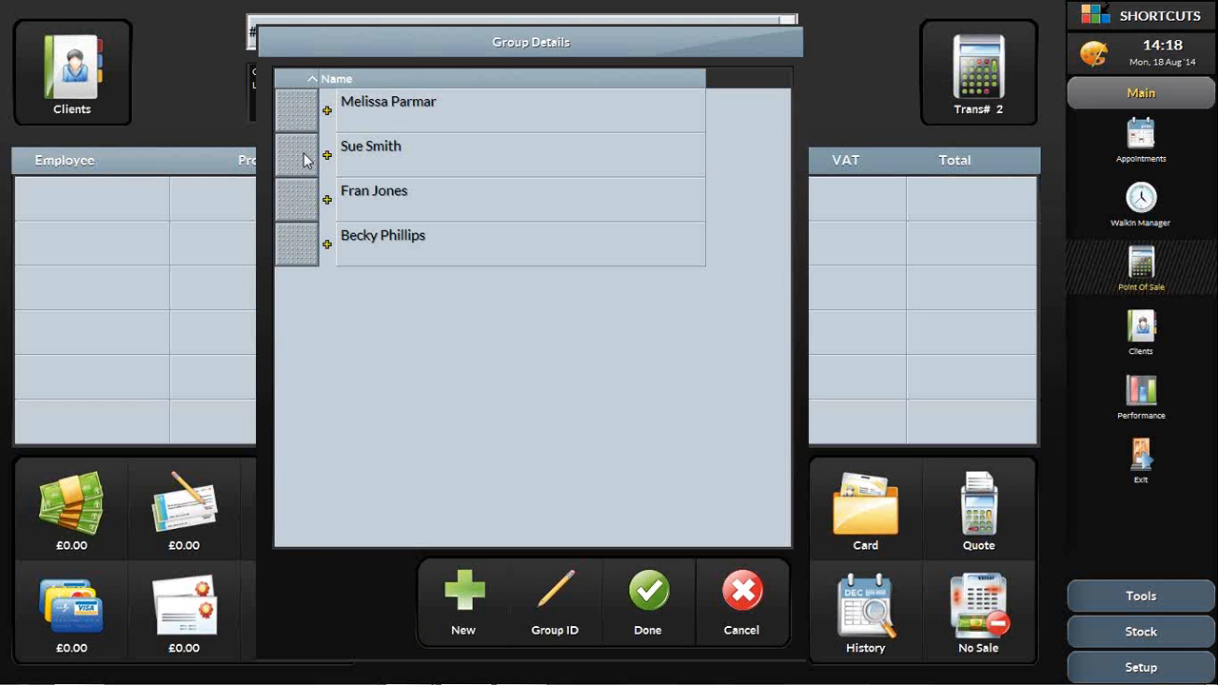
pyautogui.click(301, 211)
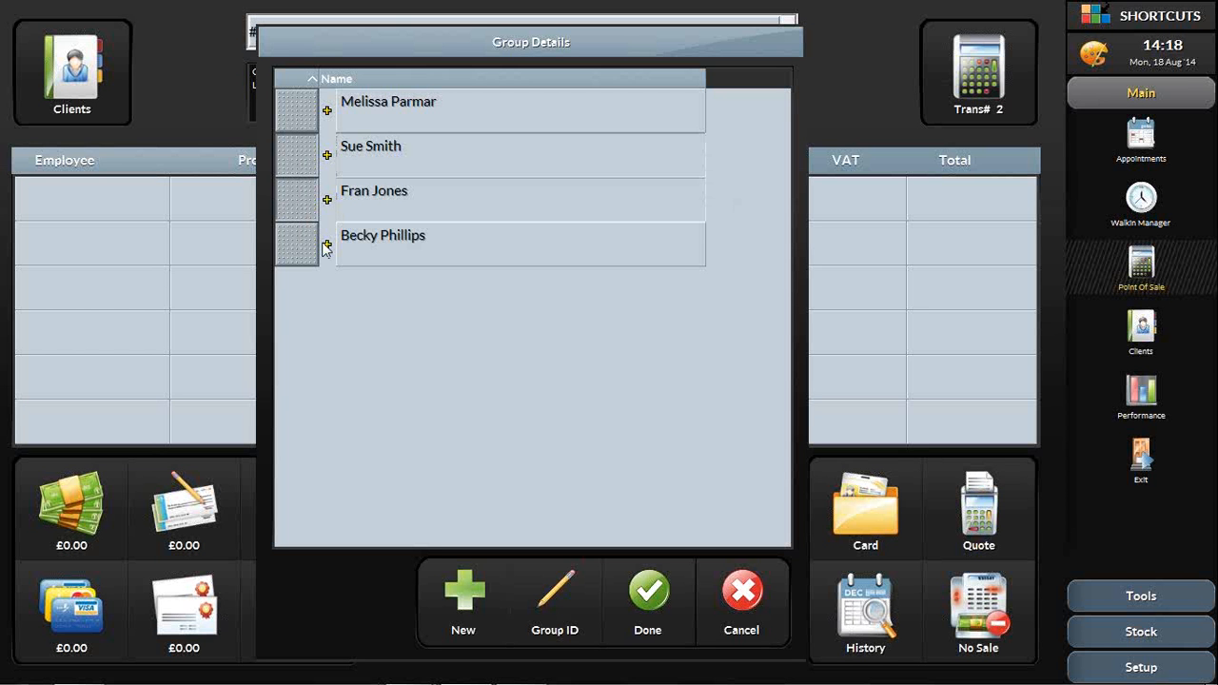
# Step: Handwrite the first group member's surname as the group identifier and accept the group details
pyautogui.click(571, 615)
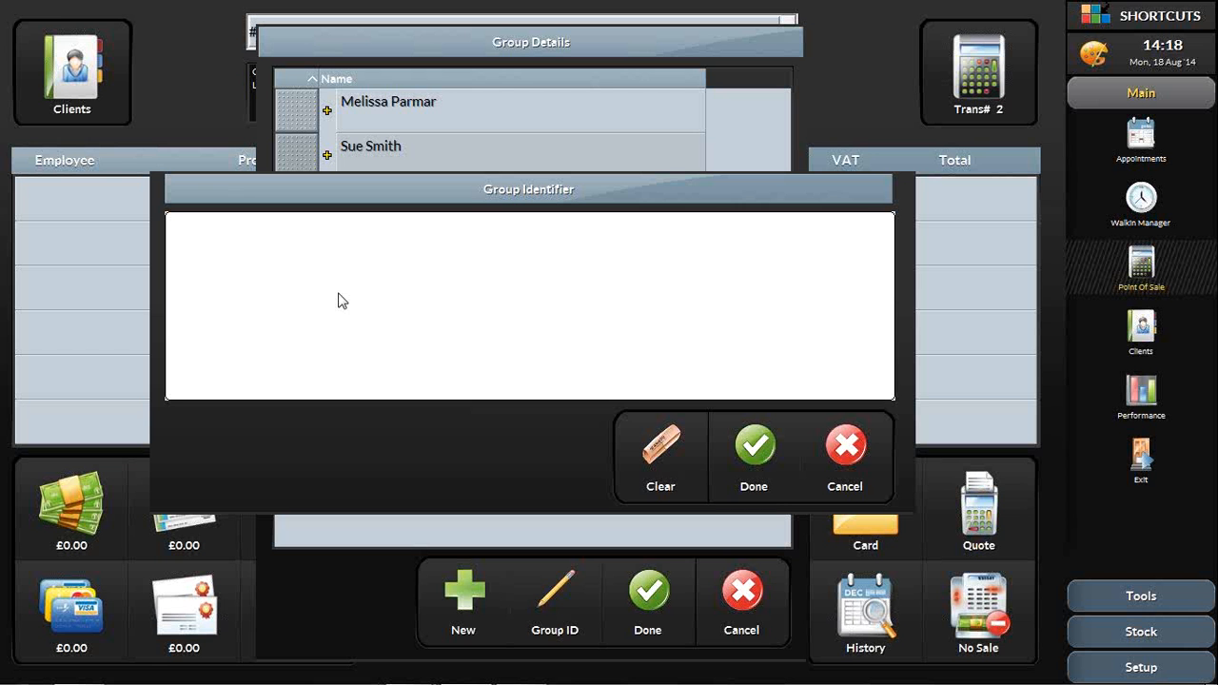
pyautogui.moveTo(335, 293)
pyautogui.mouseDown()
pyautogui.moveTo(276, 330)
pyautogui.moveTo(407, 321)
pyautogui.moveTo(434, 335)
pyautogui.mouseUp()
pyautogui.click(423, 268)
pyautogui.moveTo(461, 272); pyautogui.dragTo(531, 332)
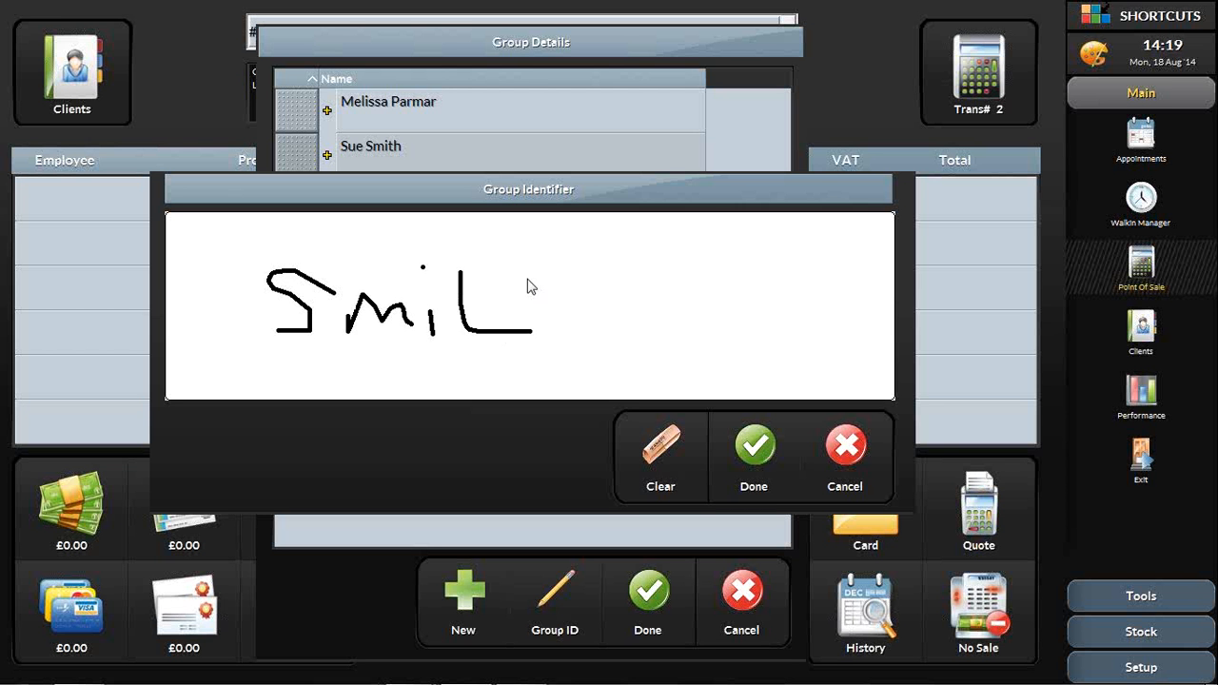
pyautogui.moveTo(465, 310)
pyautogui.mouseDown()
pyautogui.moveTo(520, 307)
pyautogui.moveTo(574, 335)
pyautogui.mouseUp()
pyautogui.click(659, 601)
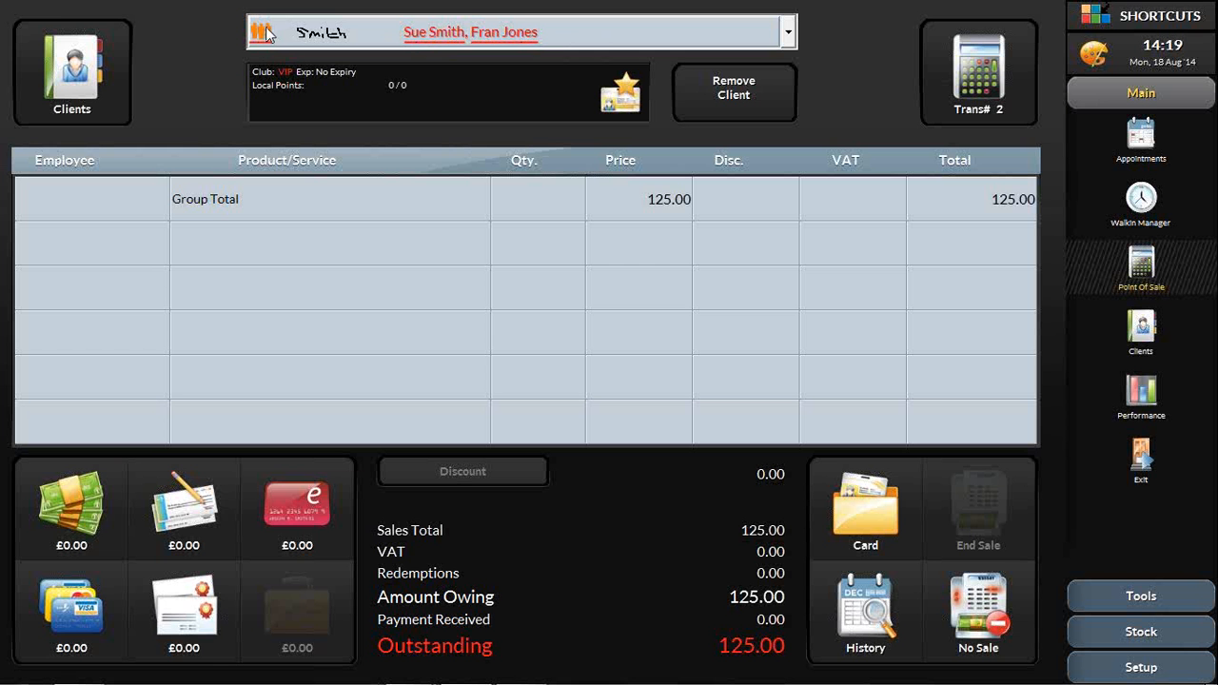
# Step: View the second group member's individual bill, then switch the sale to the first group member
pyautogui.click(493, 32)
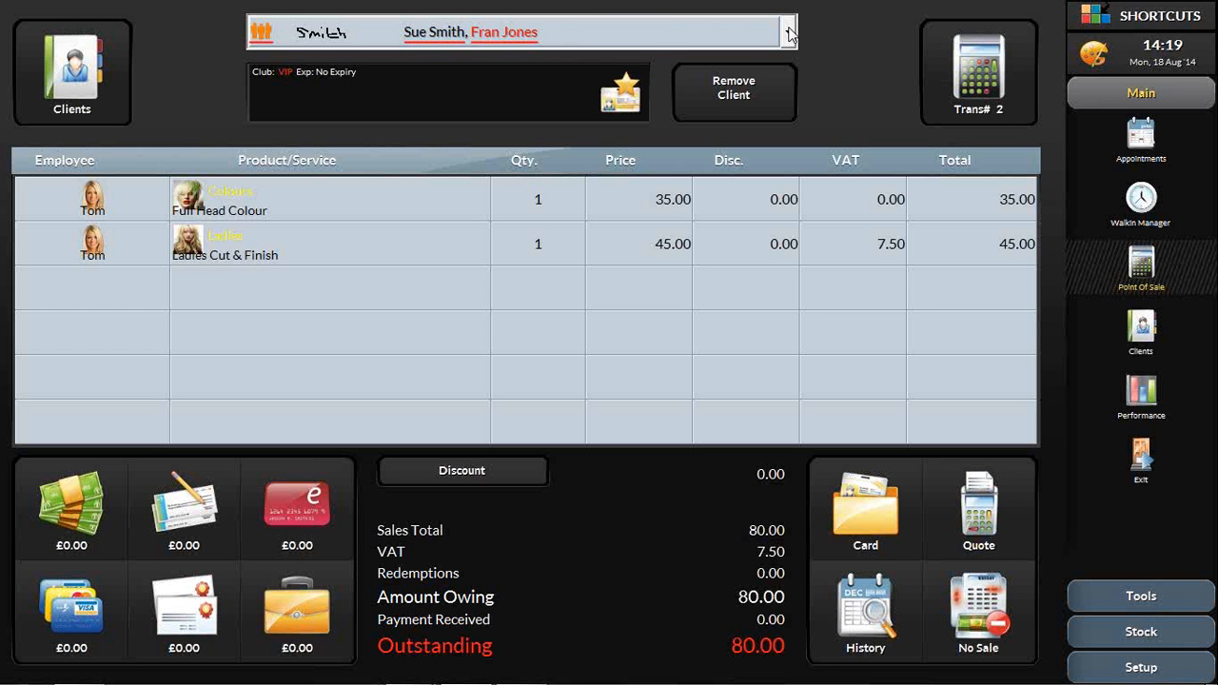
pyautogui.click(789, 33)
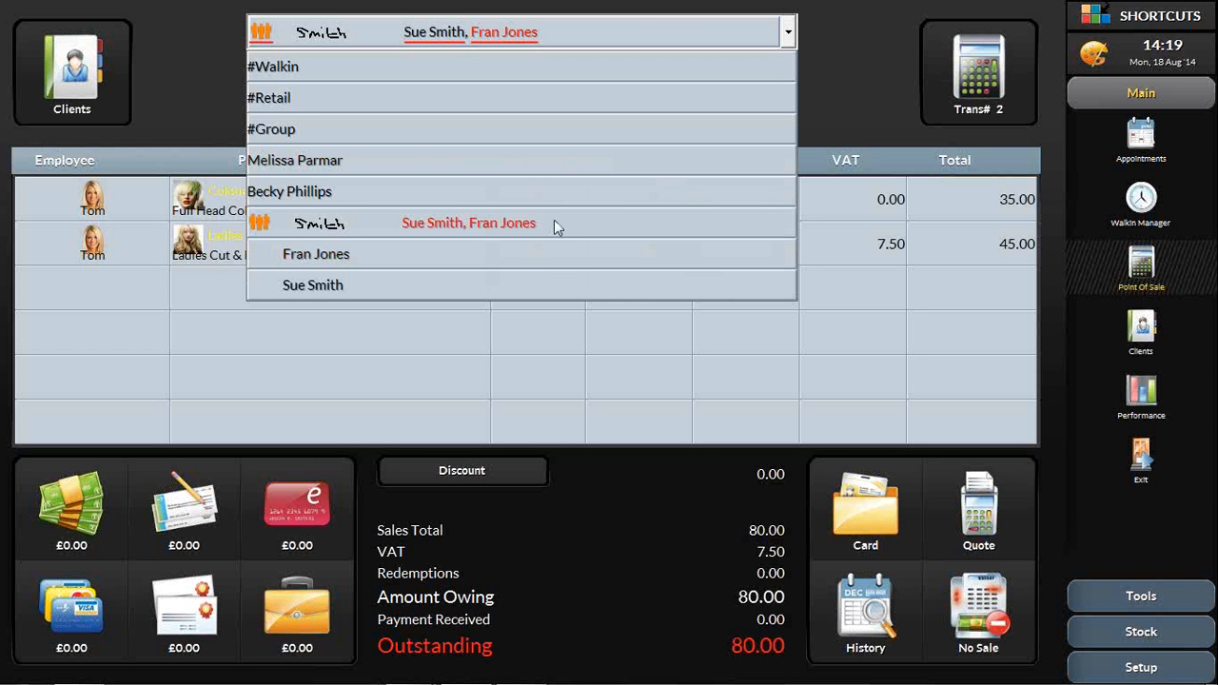
pyautogui.click(535, 294)
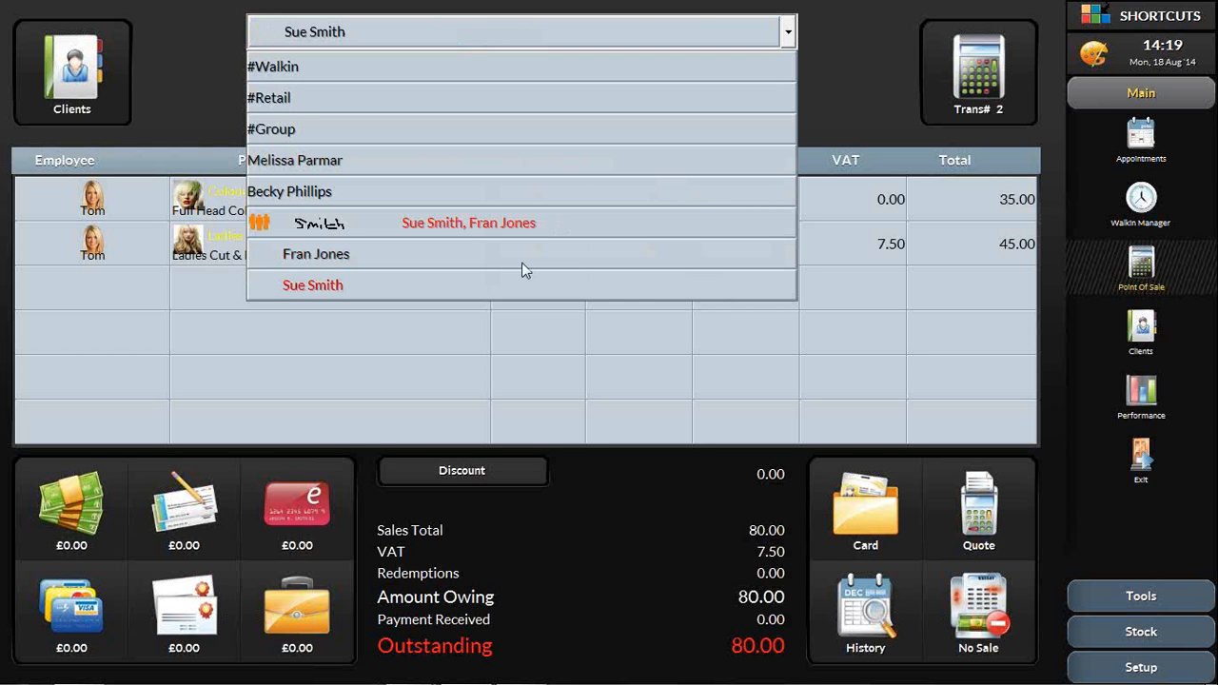
# Step: Switch between the group members' individual bills and display the second group member's bill
pyautogui.click(520, 257)
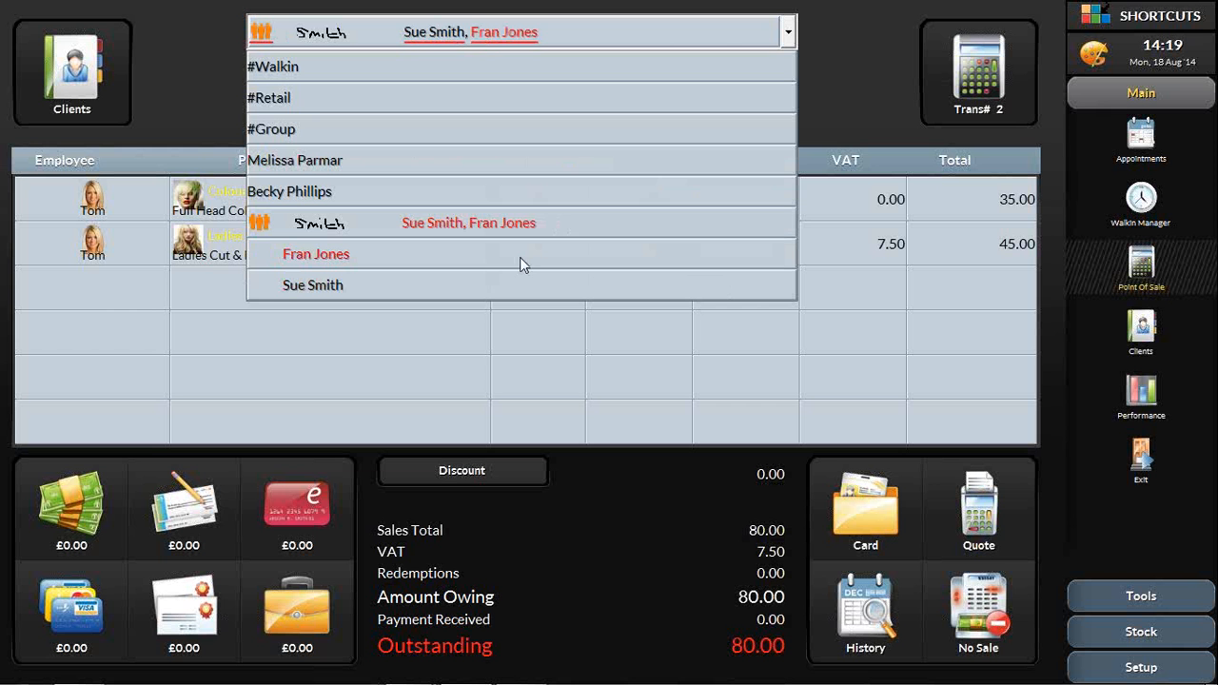
pyautogui.click(571, 277)
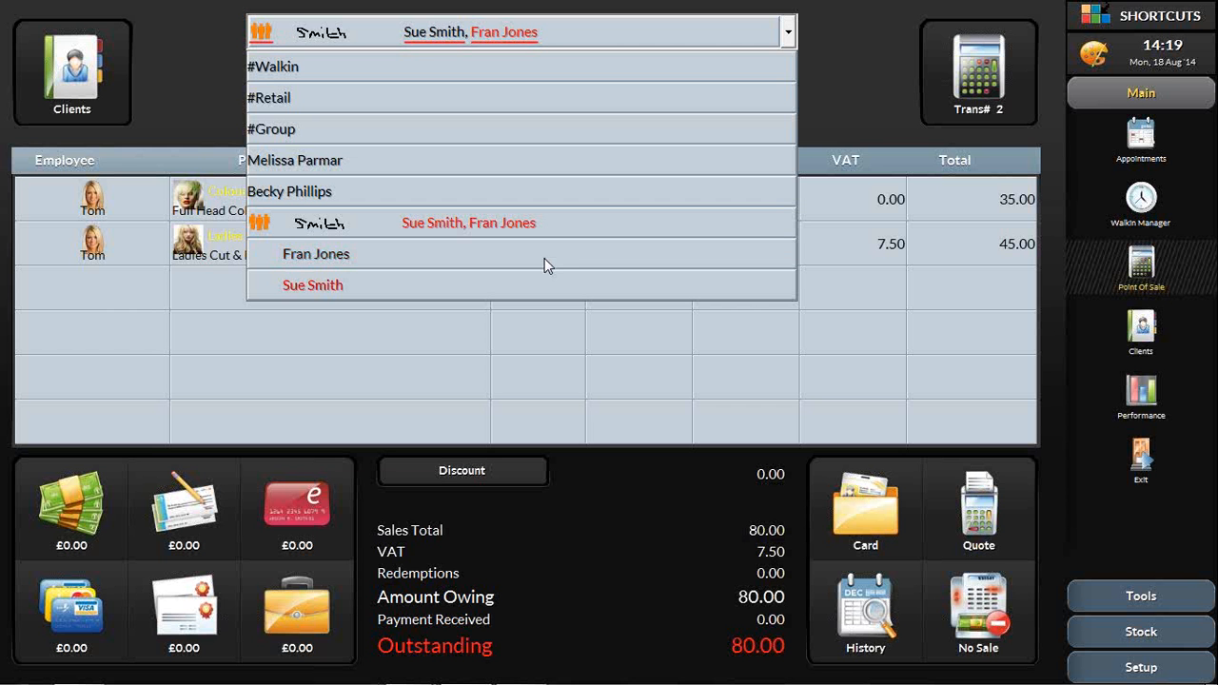
pyautogui.click(538, 260)
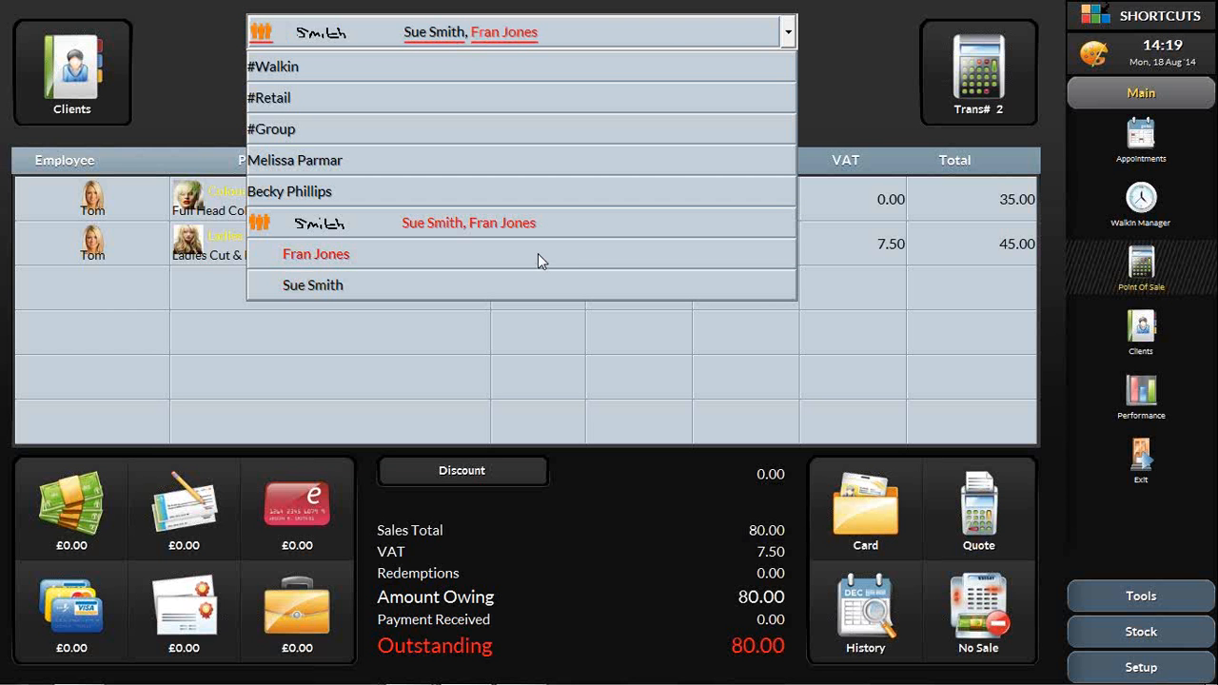
pyautogui.click(538, 257)
pyautogui.click(827, 438)
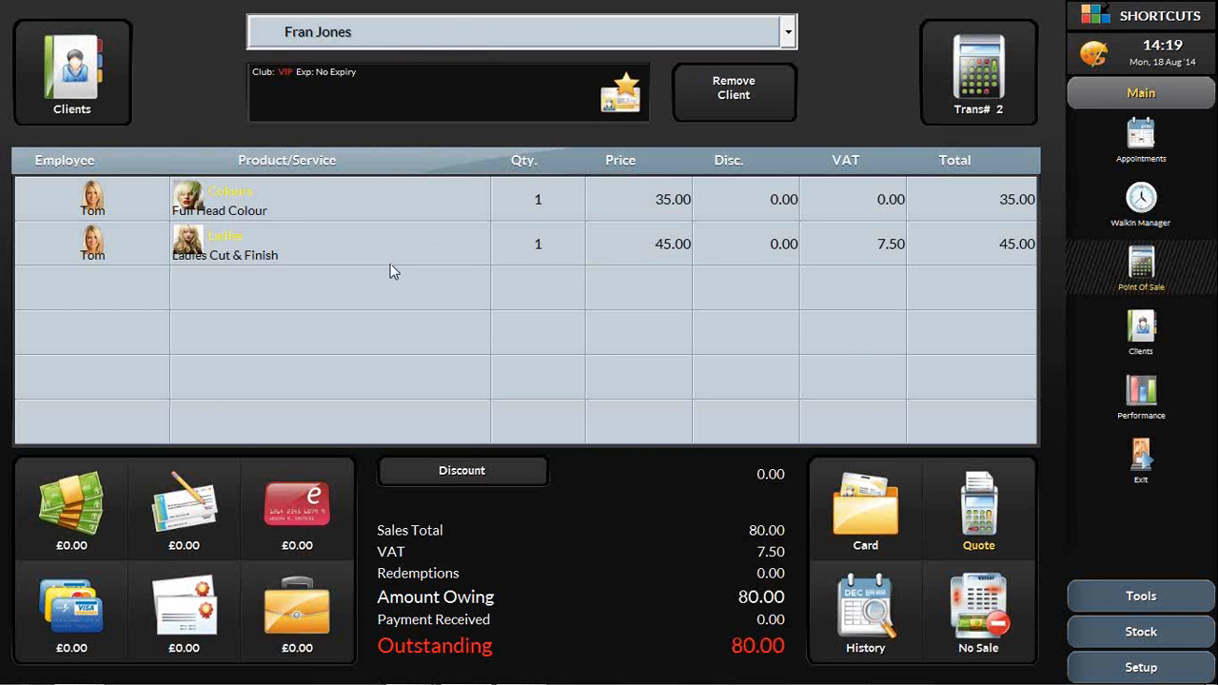
# Step: Switch to the combined group bill, pay the full 125.00 in cash and end the sale
pyautogui.click(381, 34)
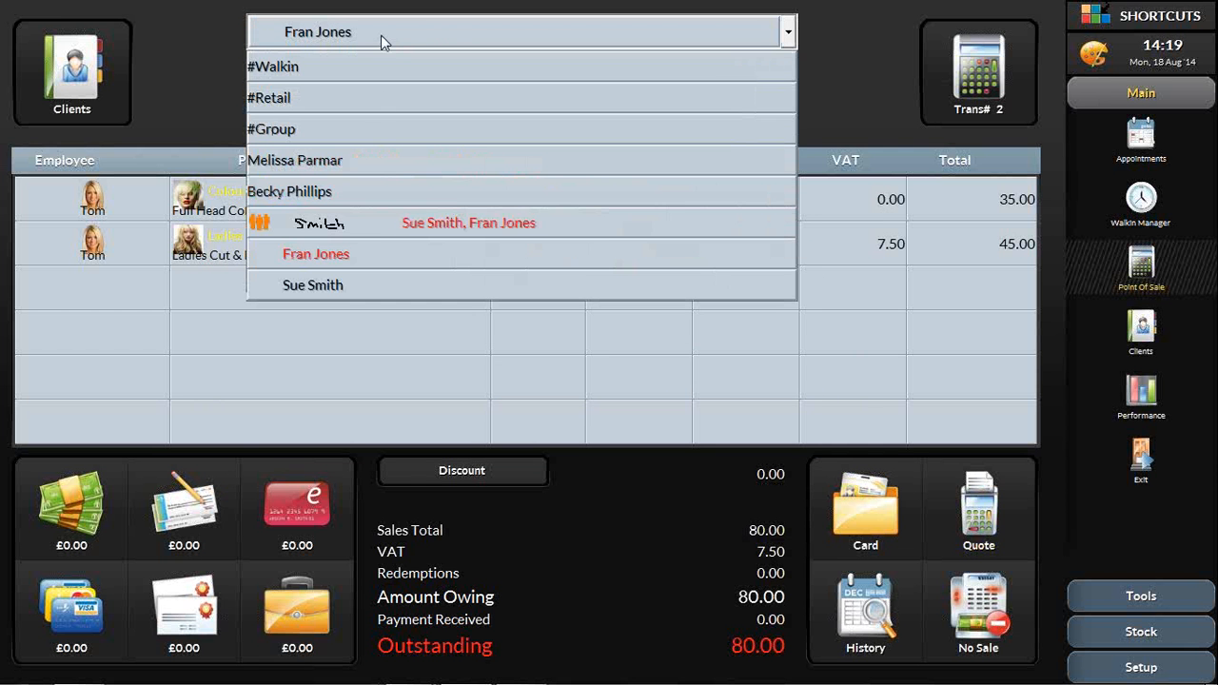
pyautogui.click(388, 225)
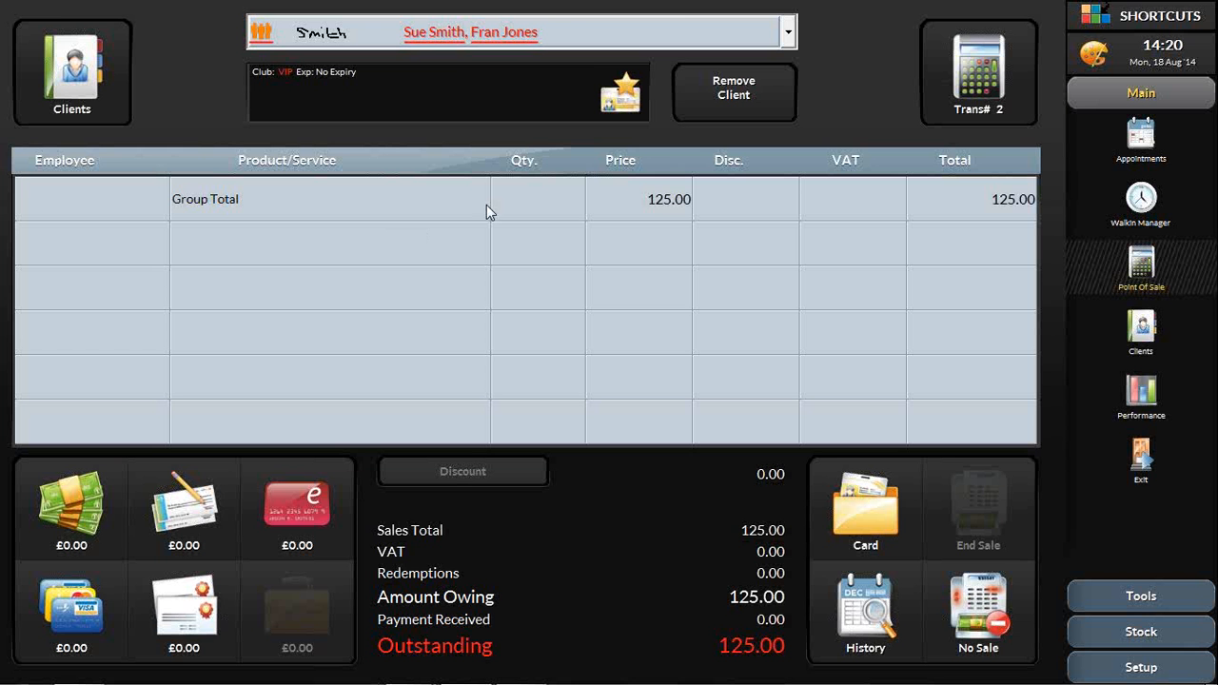
pyautogui.click(74, 518)
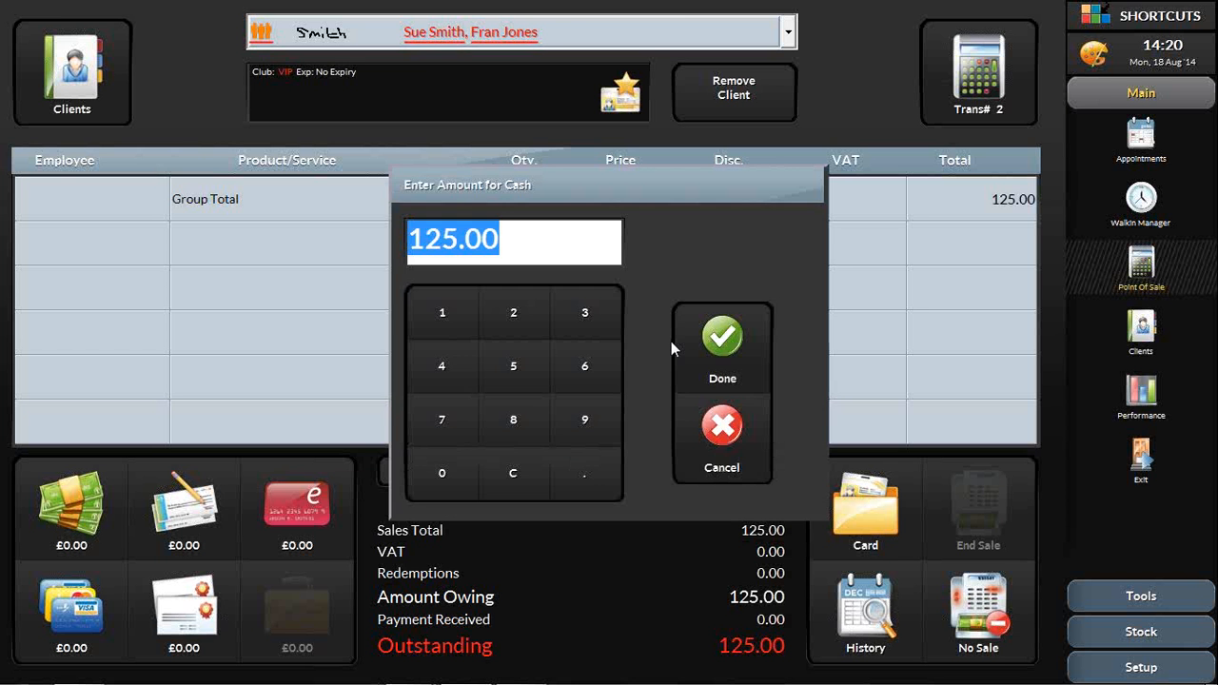
pyautogui.click(723, 347)
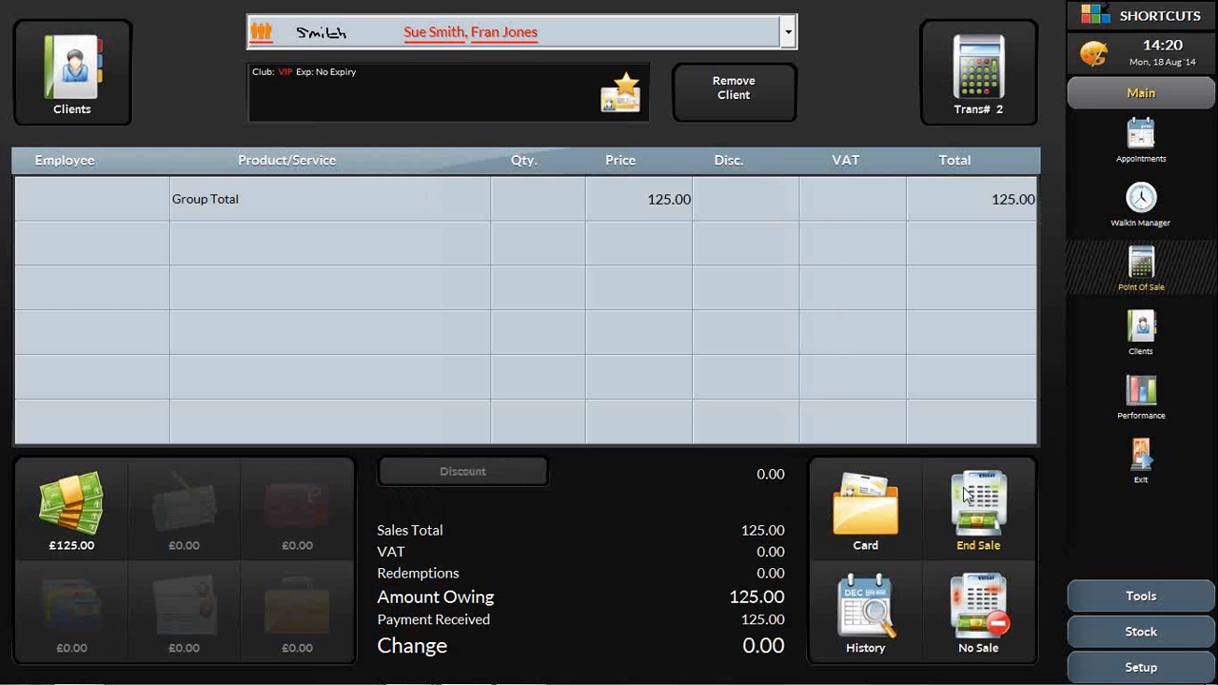
pyautogui.click(964, 494)
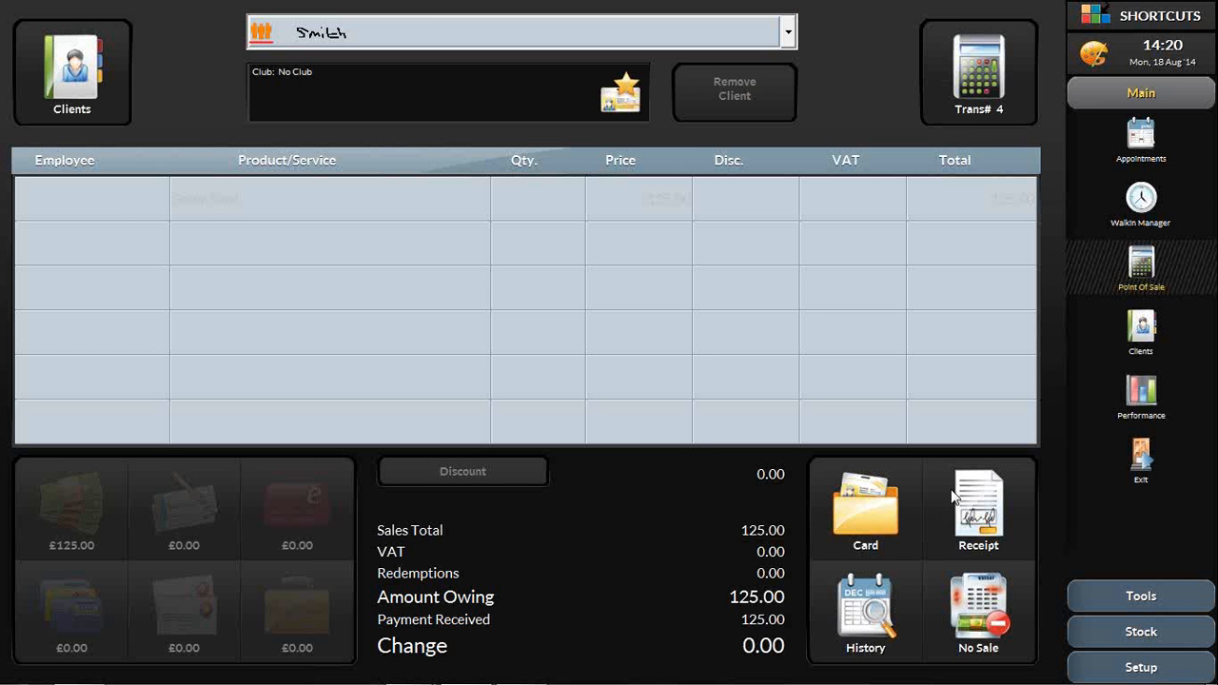
# Step: Open the last listed client's pending sale and close the Missing Details form
pyautogui.click(791, 35)
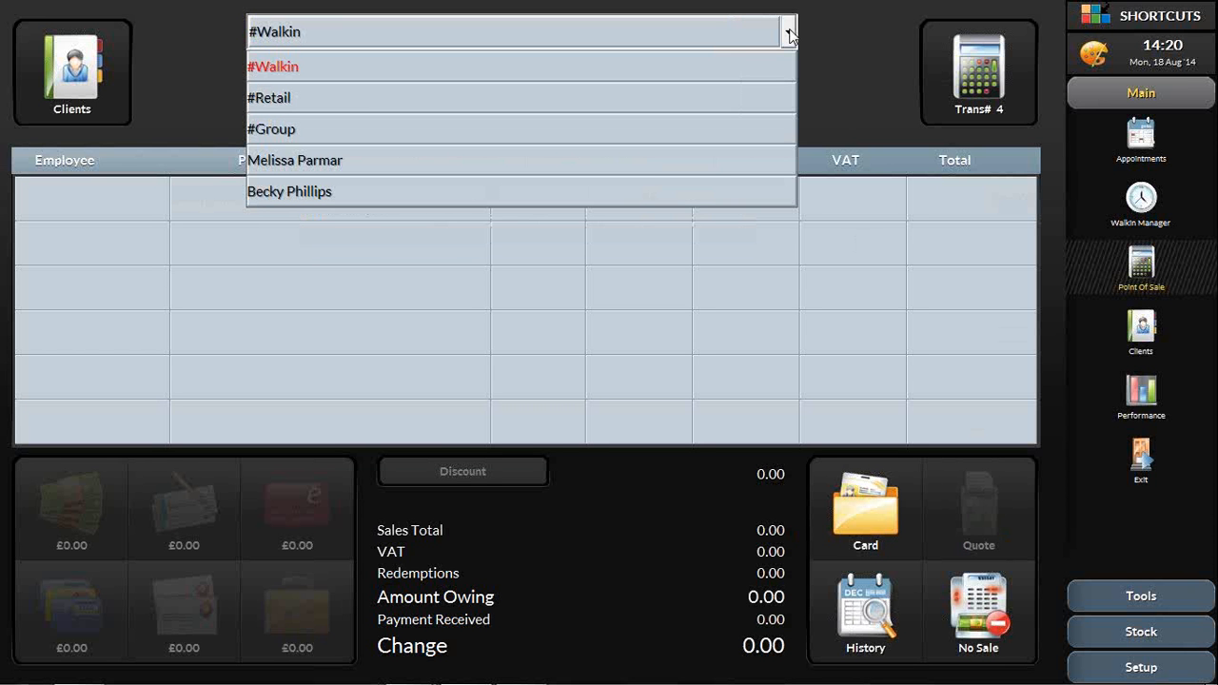
pyautogui.click(791, 35)
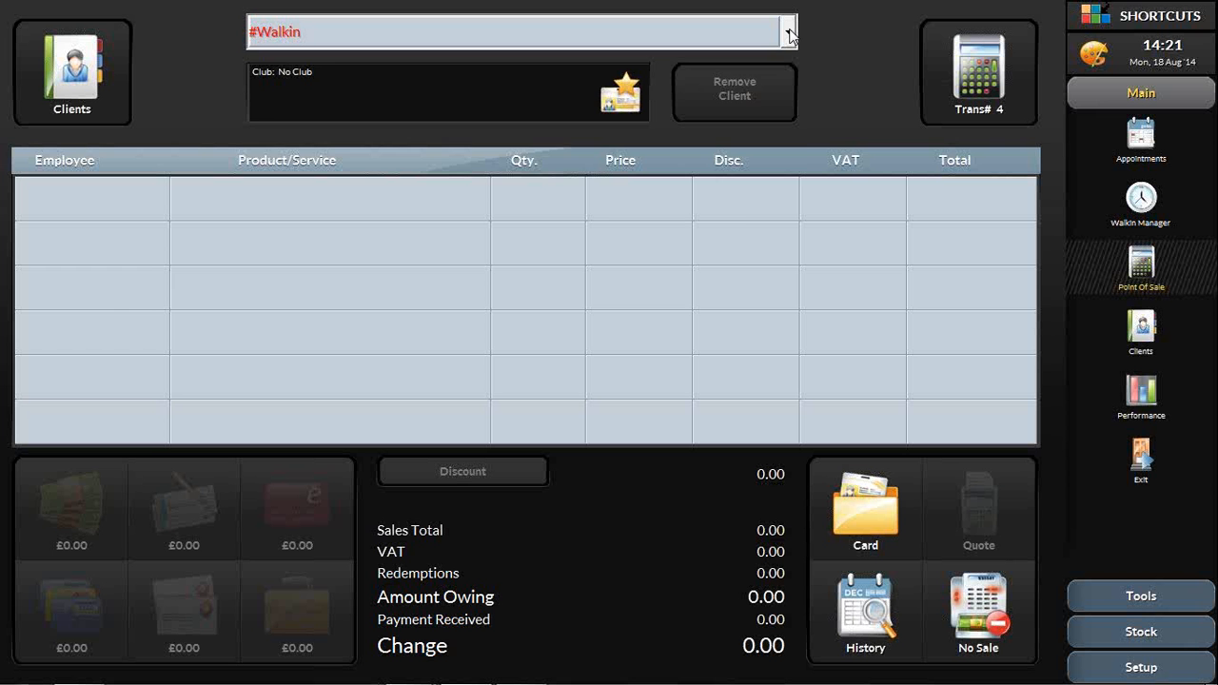
pyautogui.click(791, 35)
pyautogui.click(791, 35)
pyautogui.write('beck')
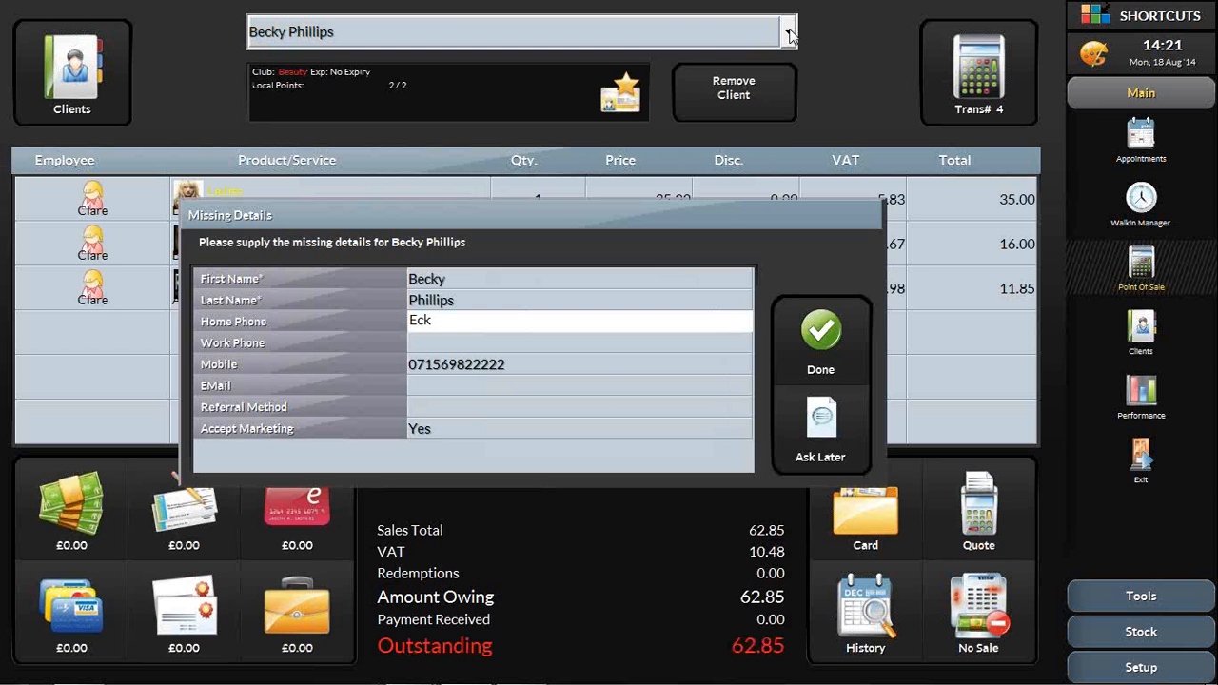
pyautogui.click(818, 433)
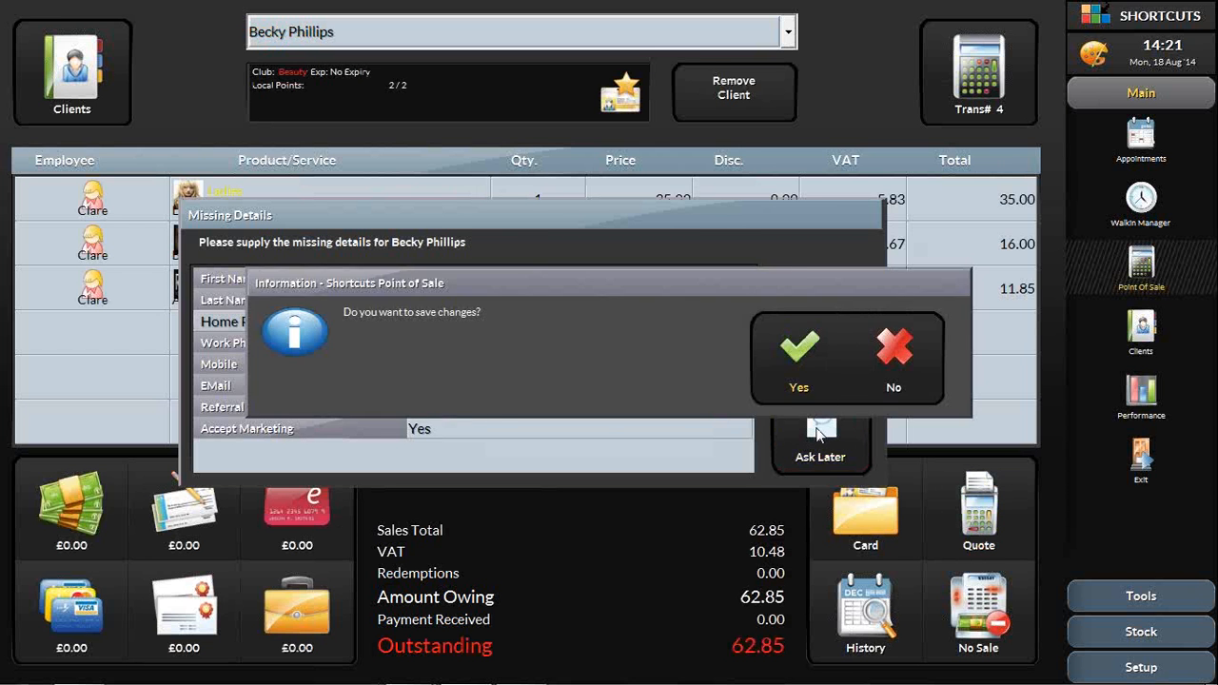
pyautogui.click(821, 355)
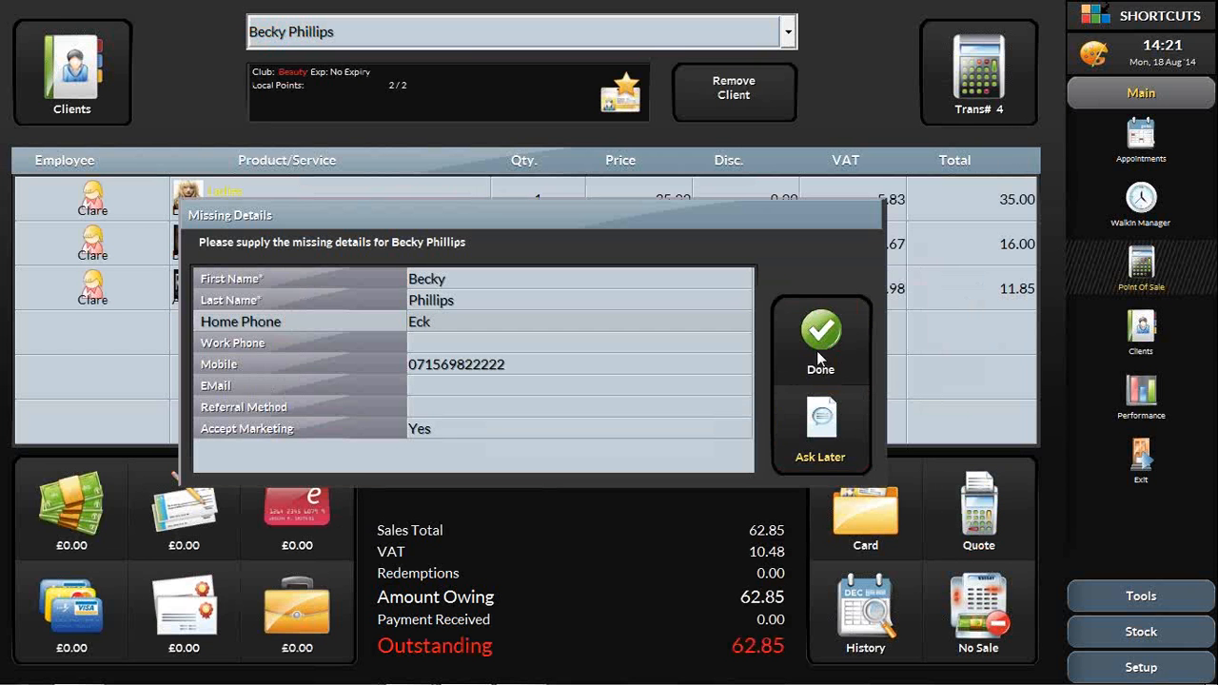
pyautogui.click(820, 342)
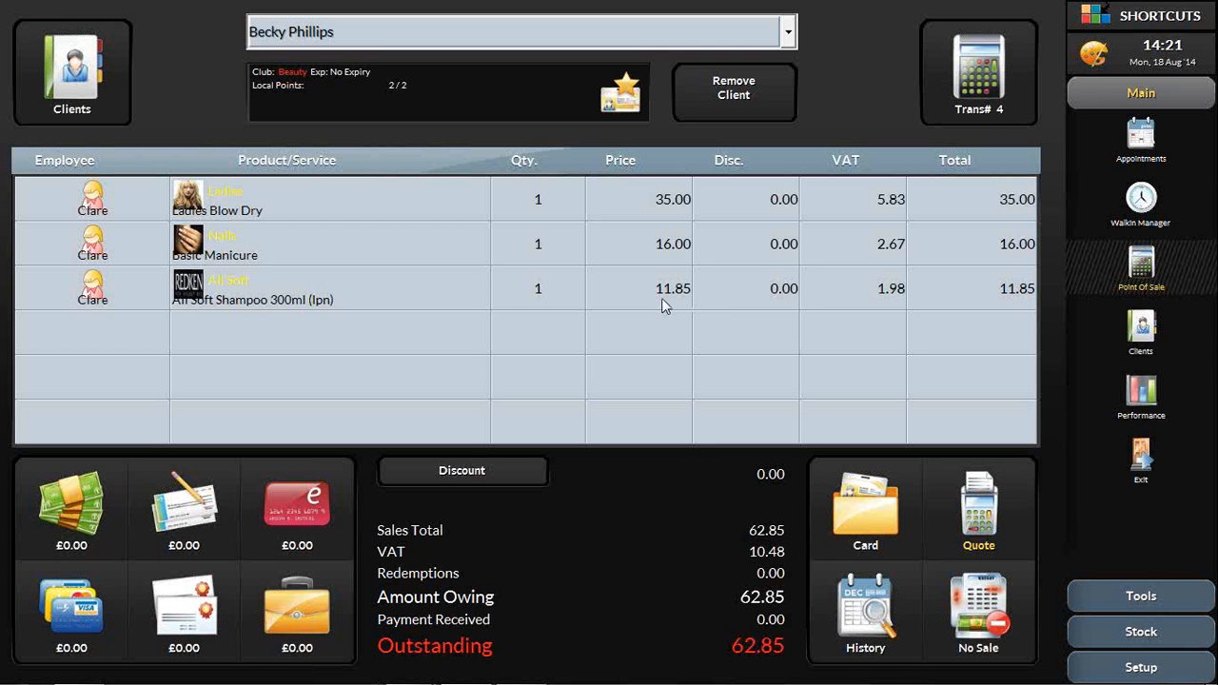
# Step: Switch to the PowerPoint slide show at the Live Demonstration slide
pyautogui.moveTo(419, 676)
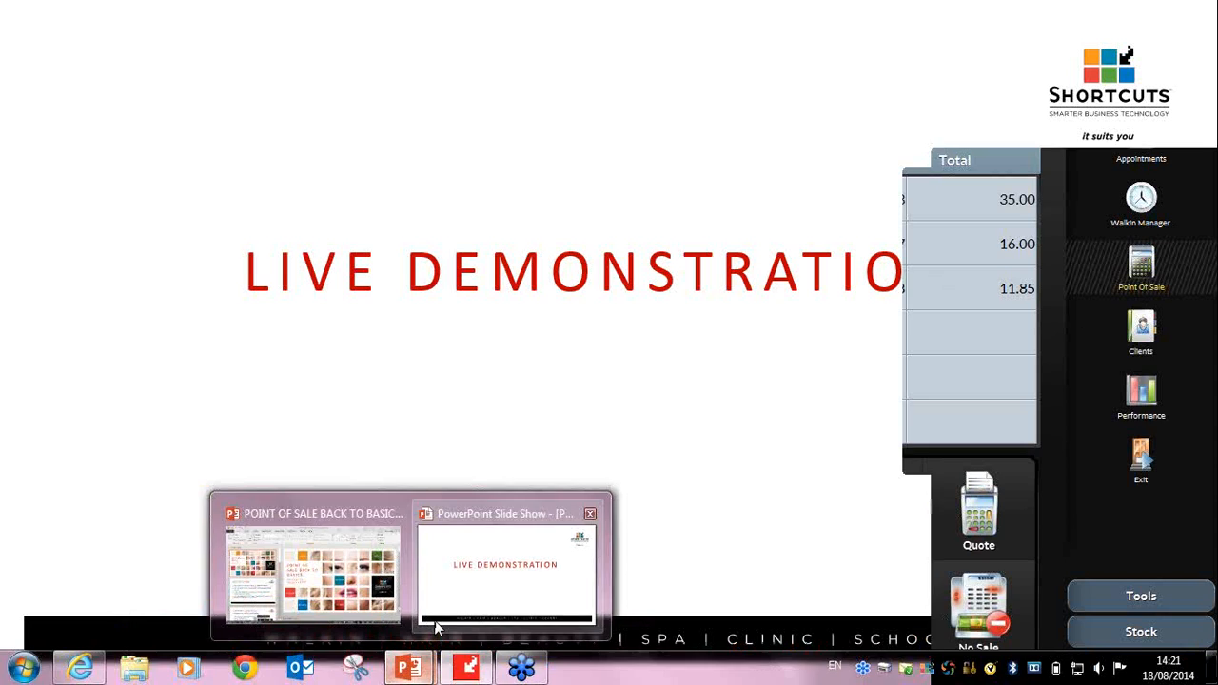
pyautogui.click(436, 628)
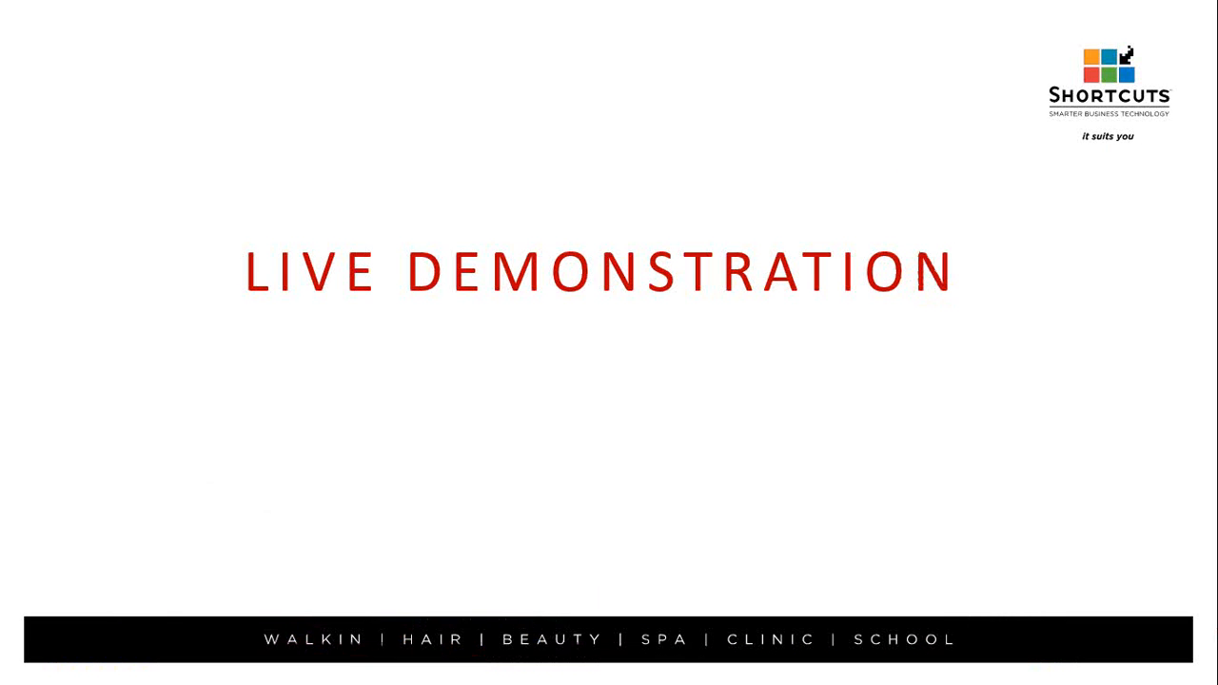
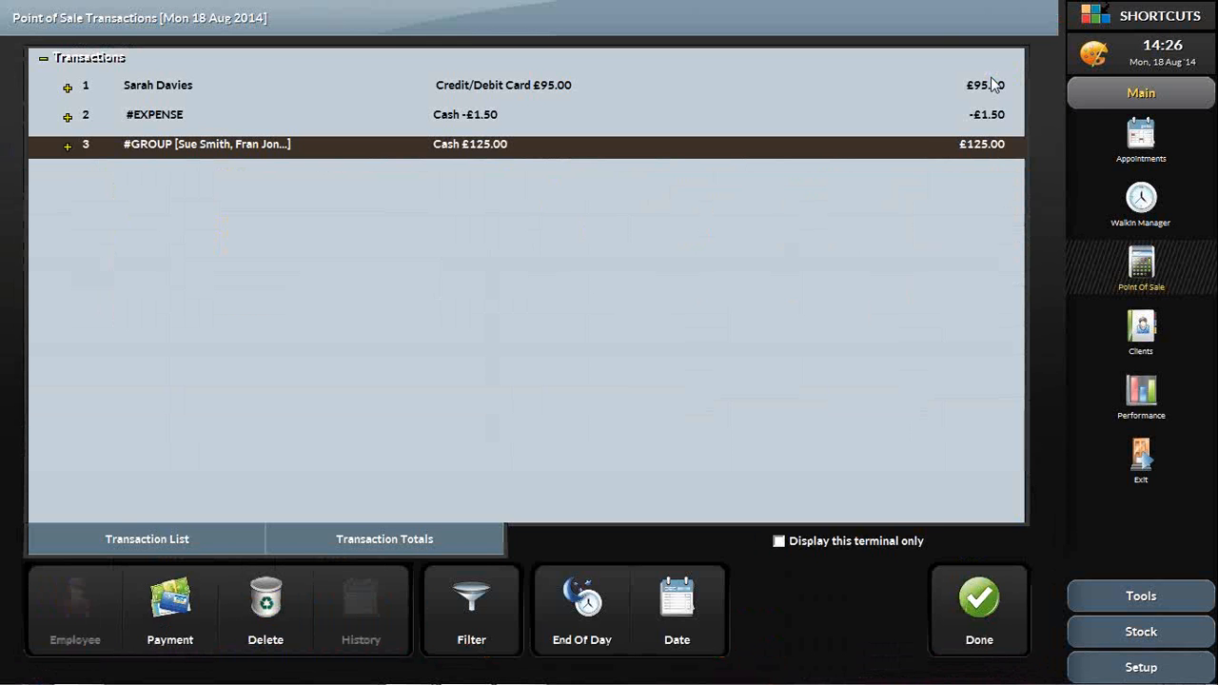
# Step: Open the payment breakdown of transaction 1 and set its Credit/Debit Card amount to 0
pyautogui.click(150, 94)
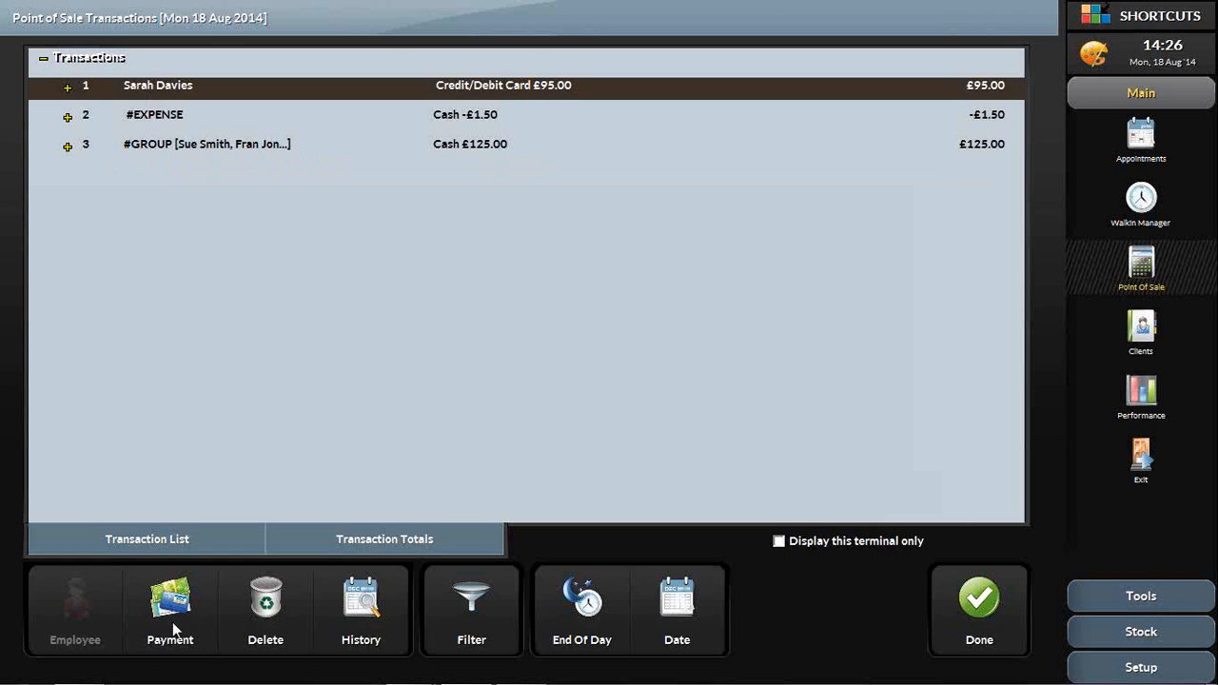
pyautogui.click(172, 622)
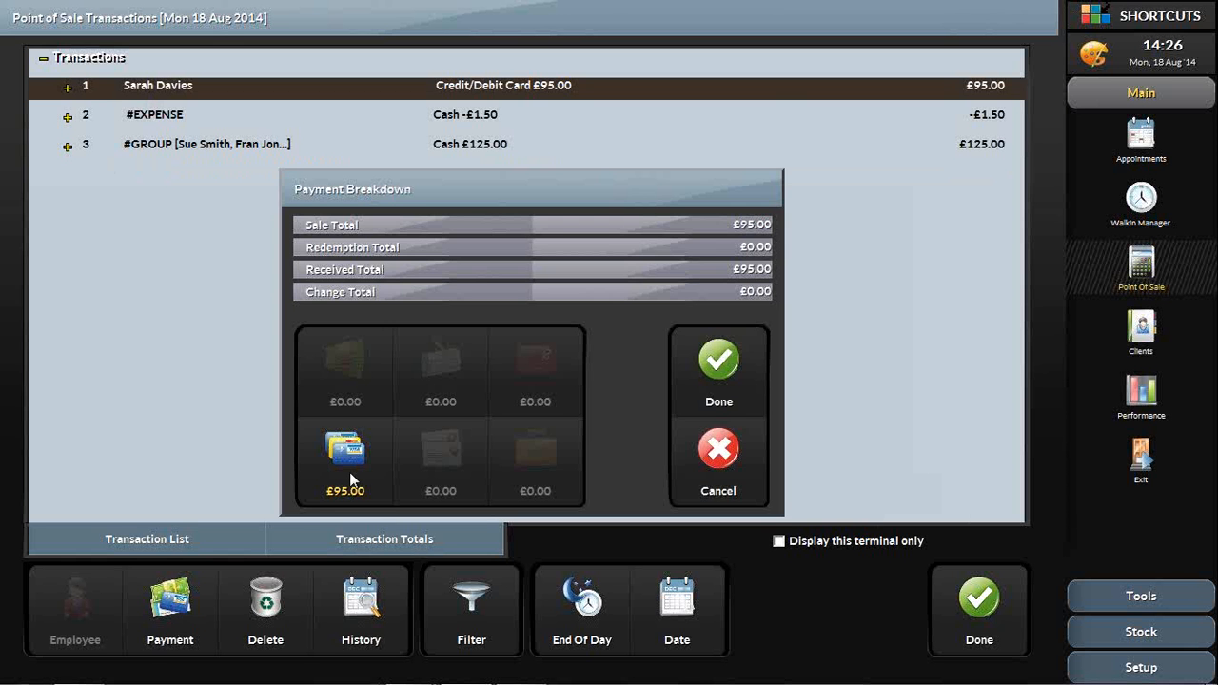
pyautogui.click(351, 481)
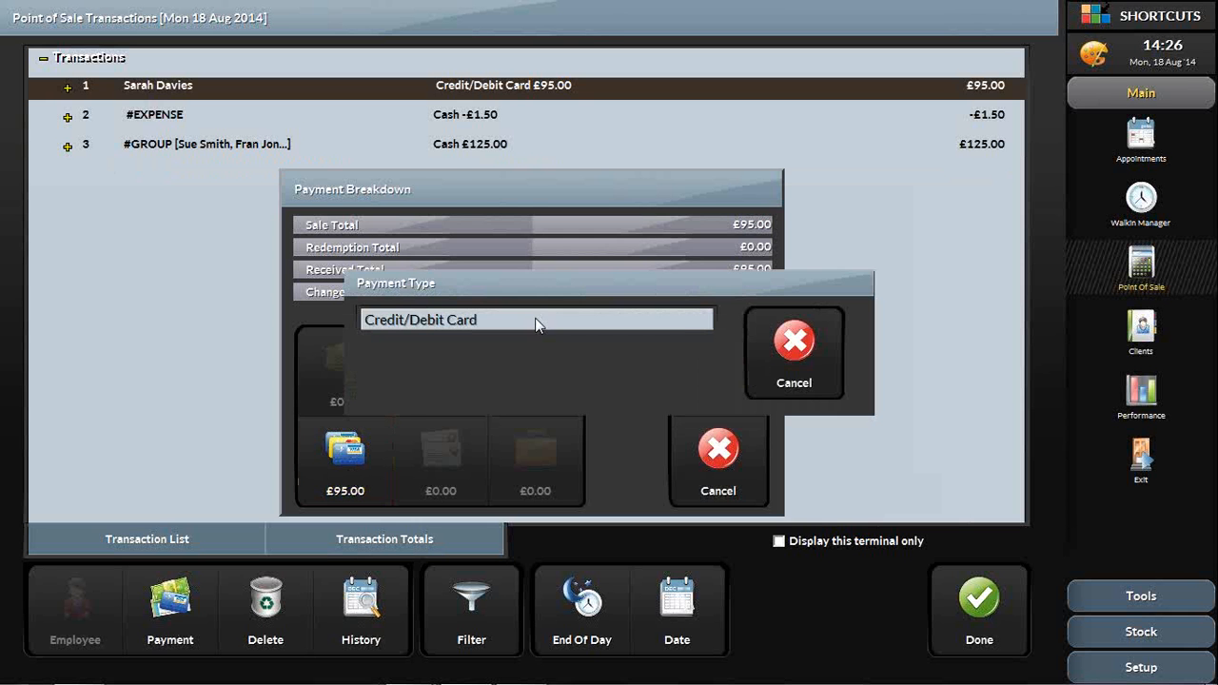
pyautogui.click(534, 316)
pyautogui.write('0')
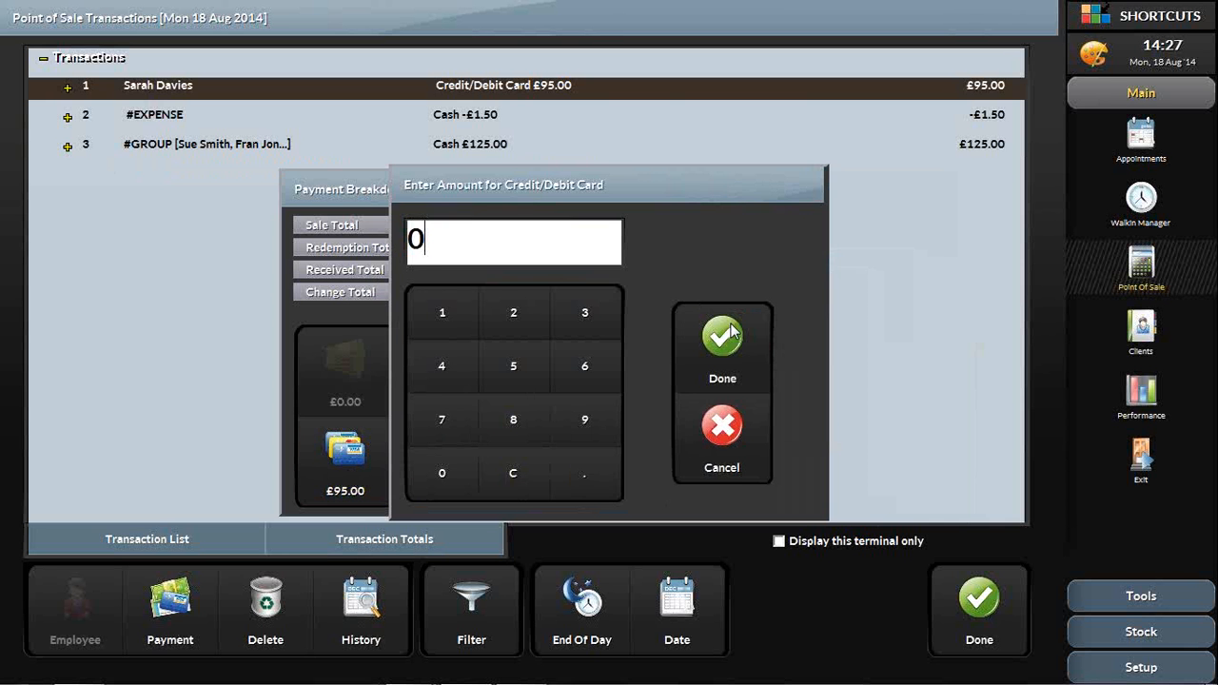
pyautogui.click(729, 335)
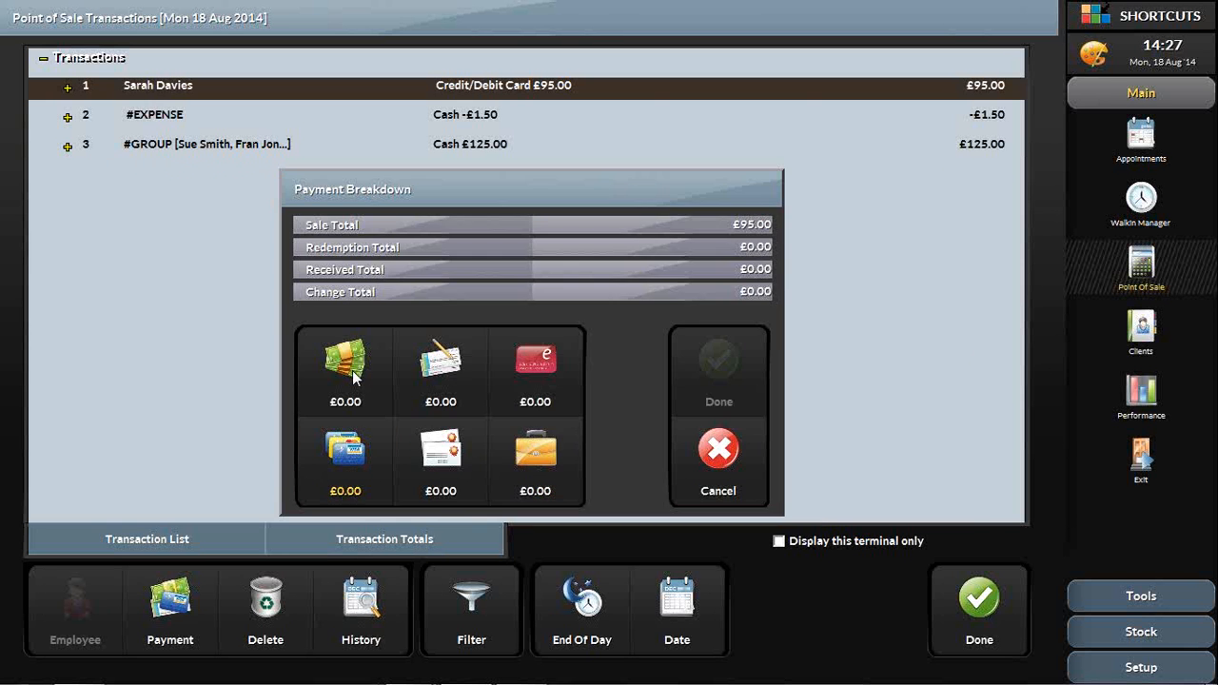
# Step: Assign 95.00 to Cash in the payment breakdown and save the transaction update
pyautogui.click(546, 330)
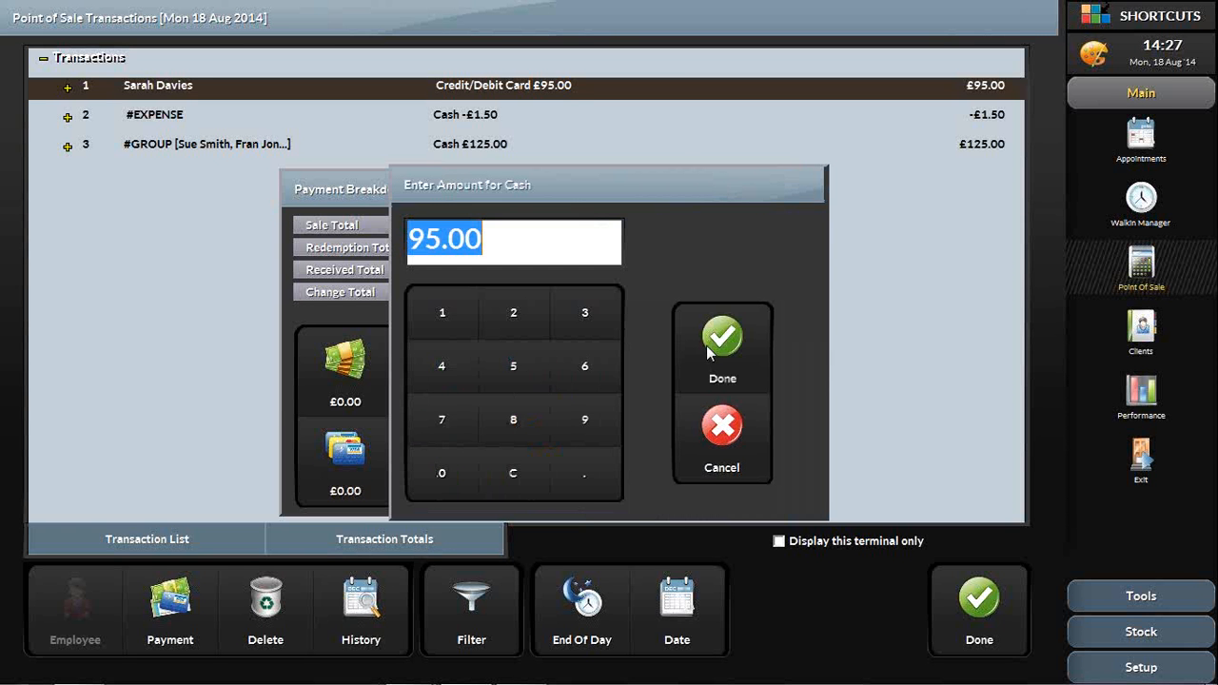
pyautogui.click(715, 341)
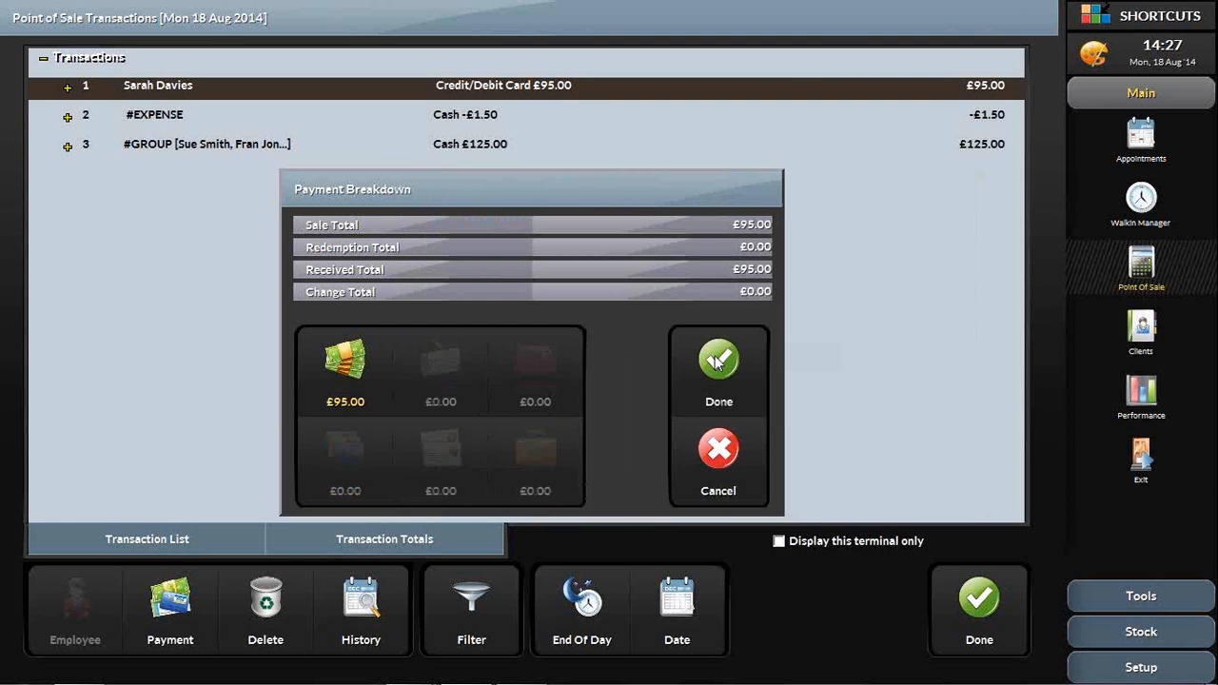
pyautogui.click(719, 368)
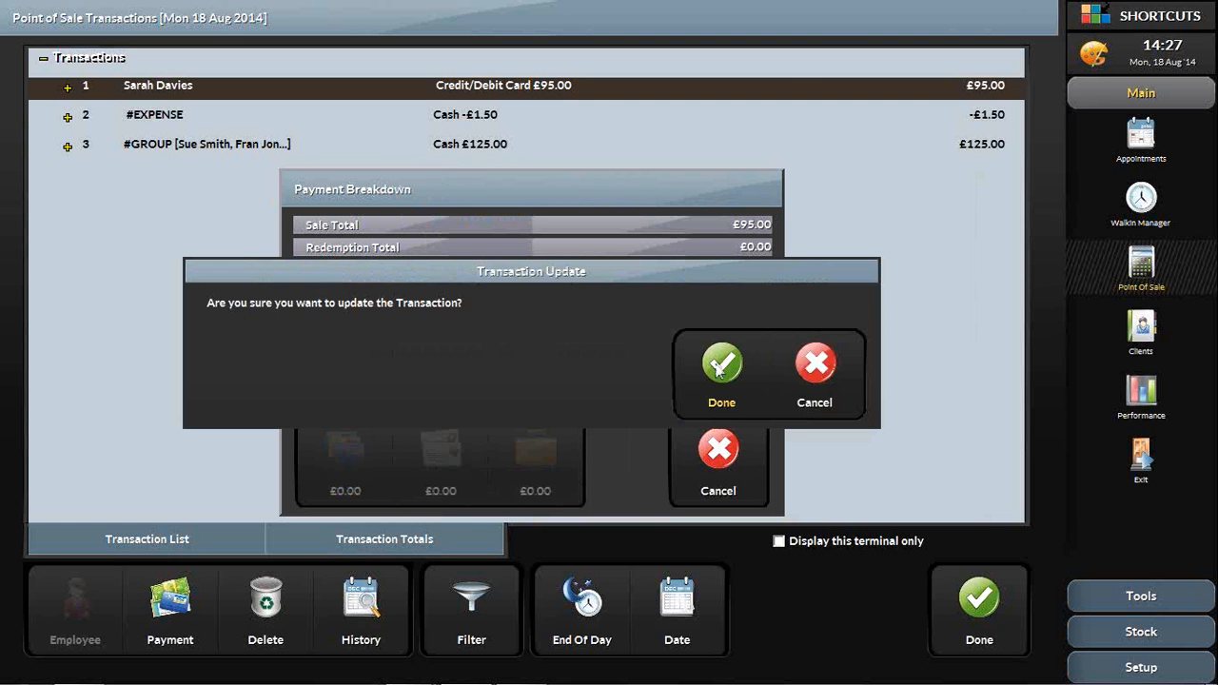
pyautogui.click(720, 369)
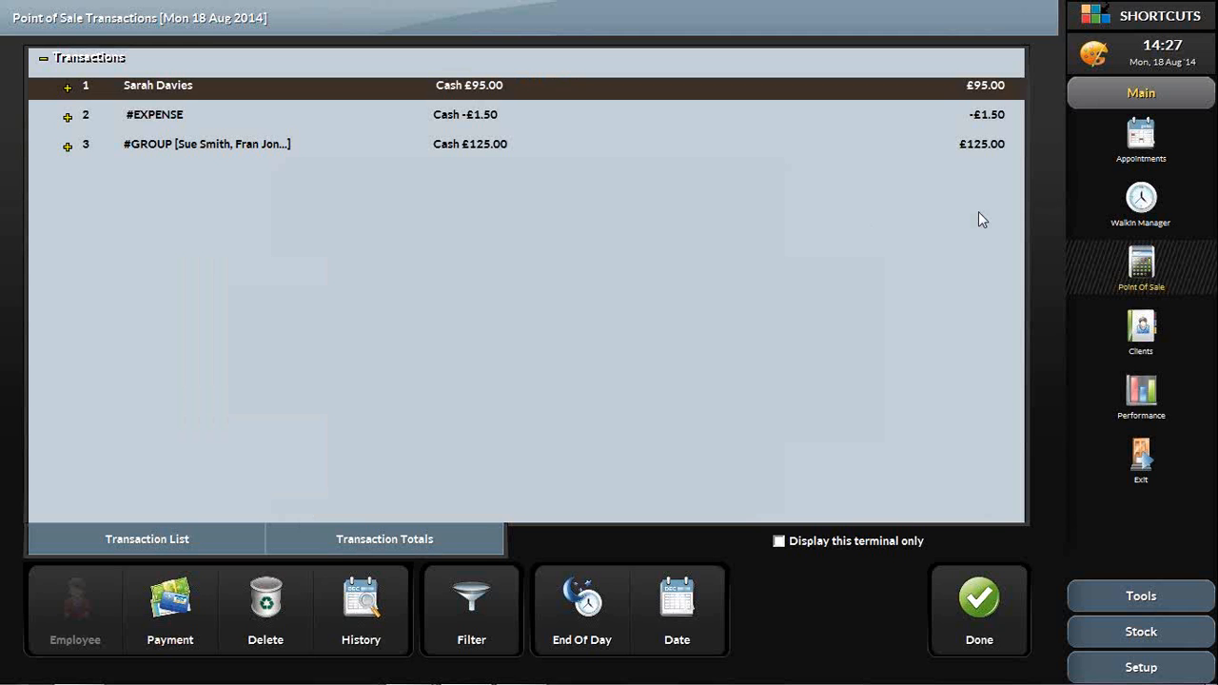
# Step: Reassign the Colours Highlights Half Head service in transaction 1 to the third listed employee, save the update and close the transaction list
pyautogui.click(69, 90)
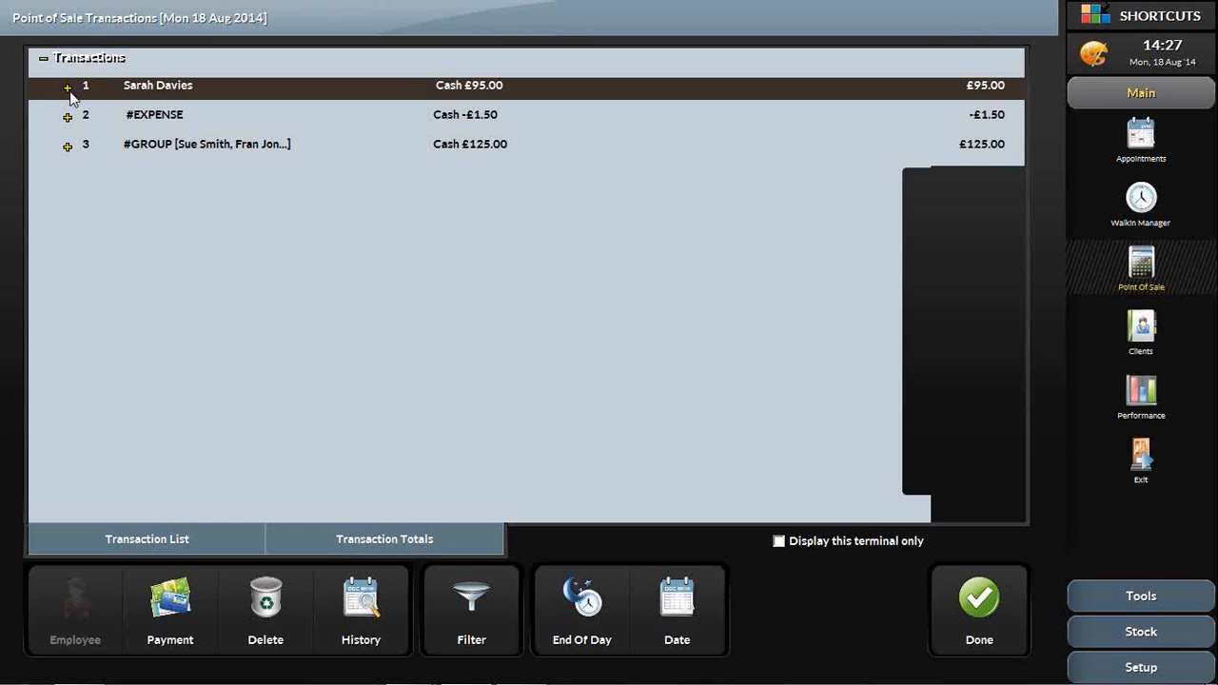
pyautogui.click(70, 92)
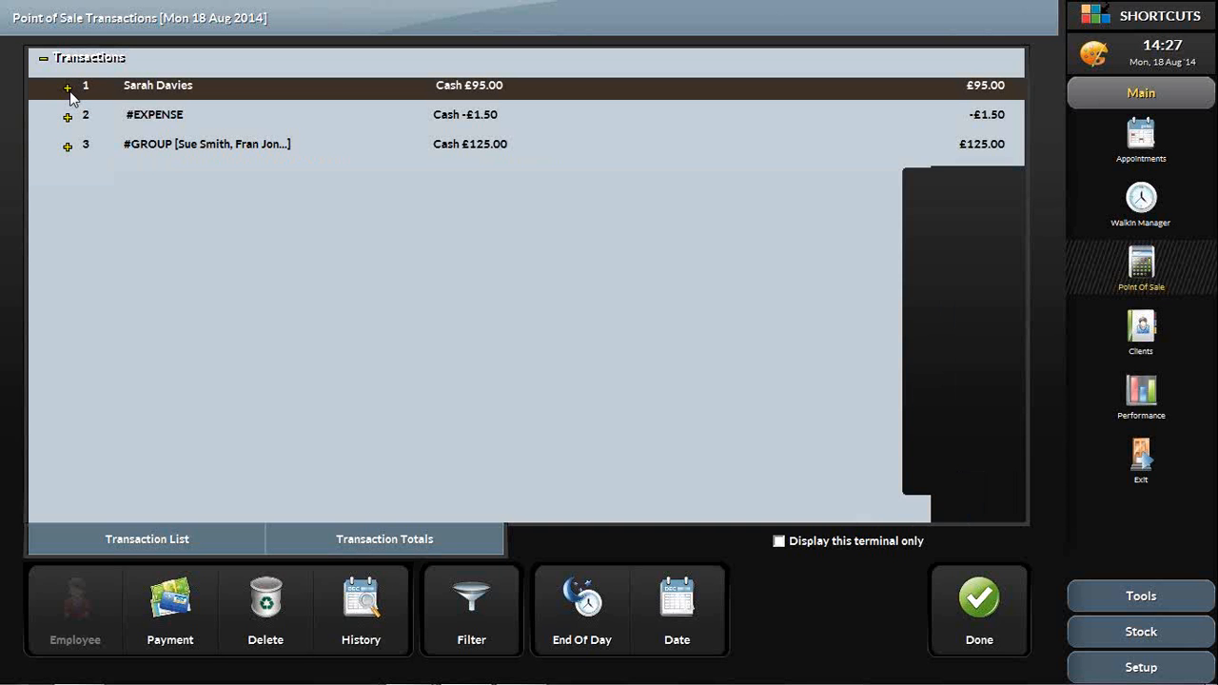
pyautogui.click(70, 91)
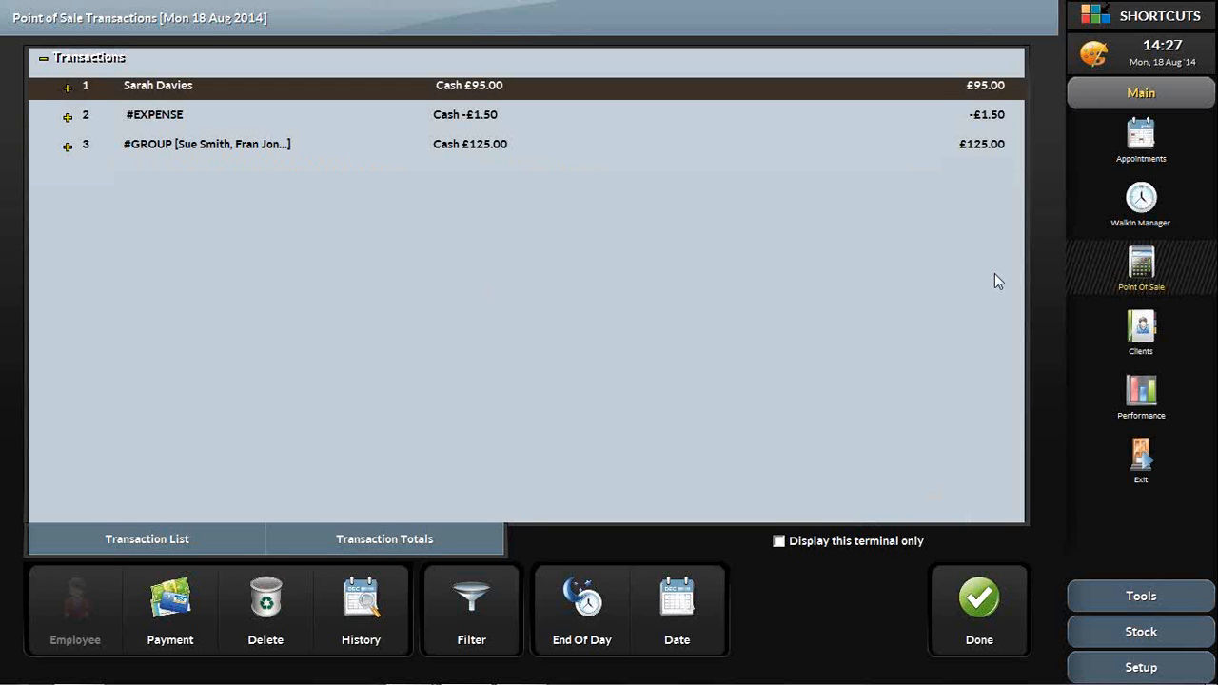
pyautogui.click(67, 89)
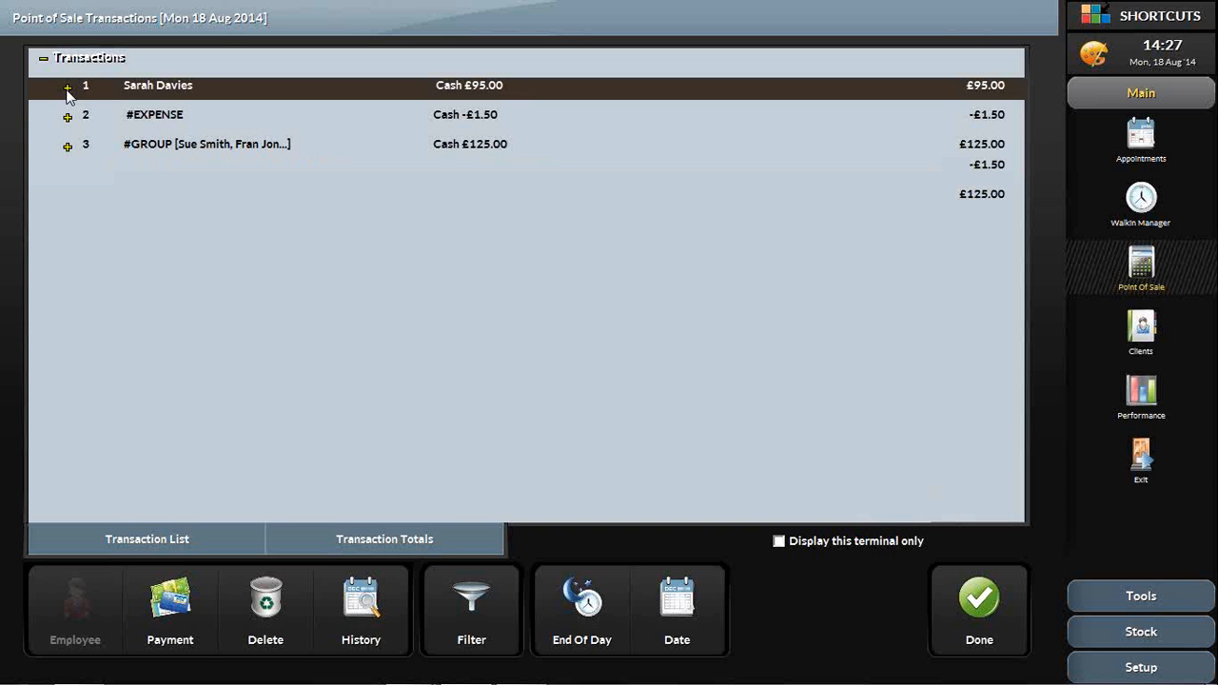
pyautogui.click(67, 88)
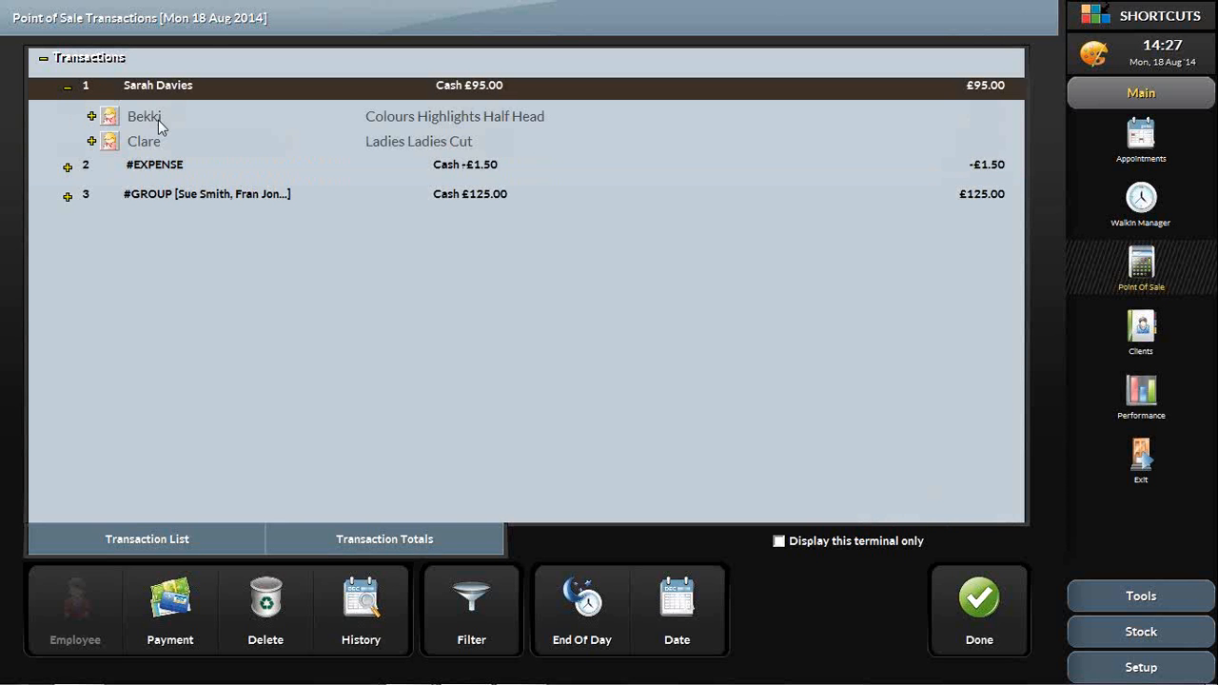
pyautogui.click(159, 123)
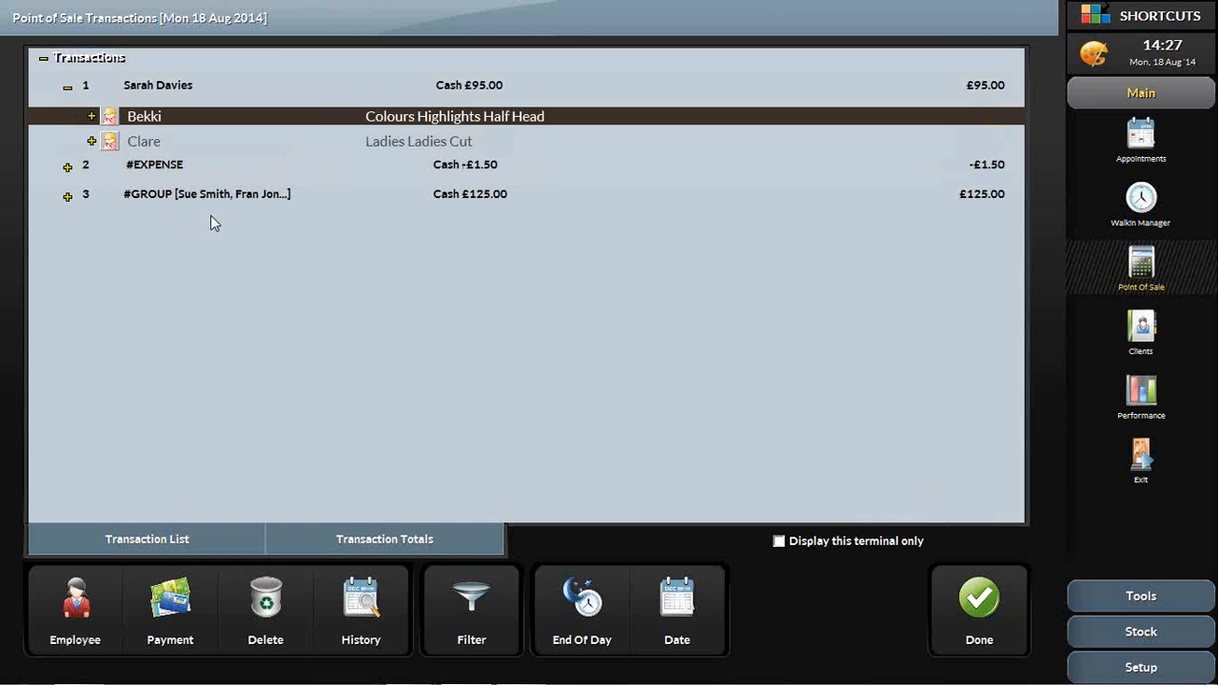
pyautogui.click(76, 605)
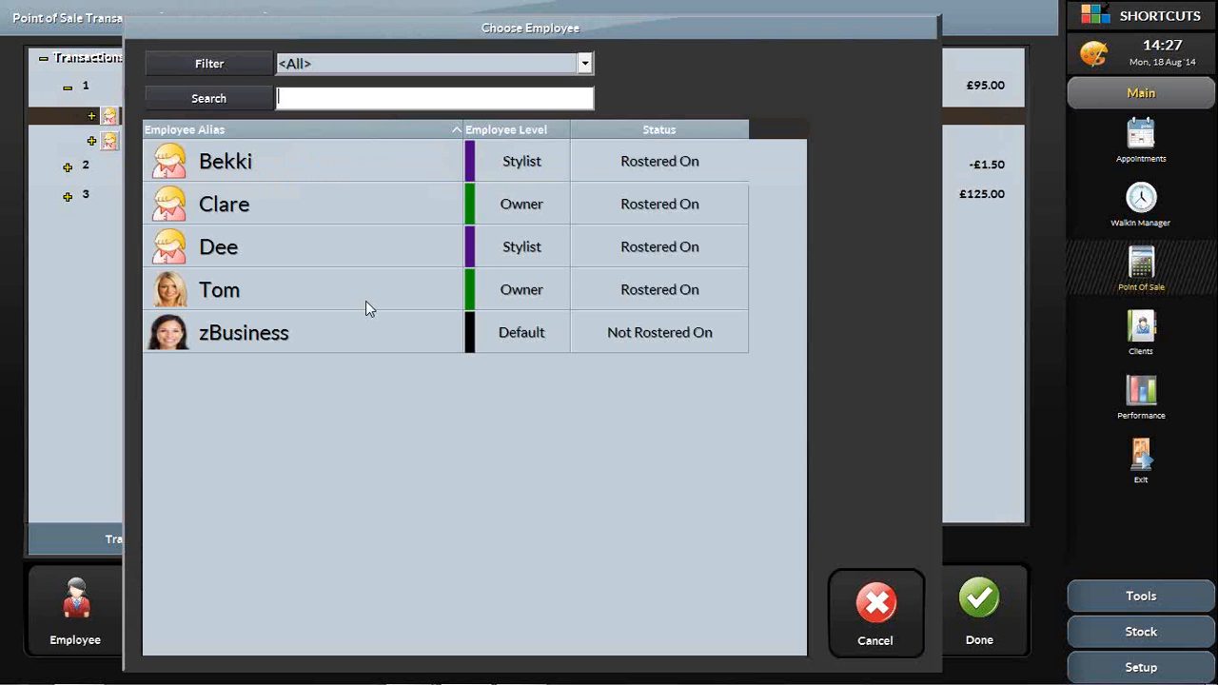
pyautogui.click(271, 252)
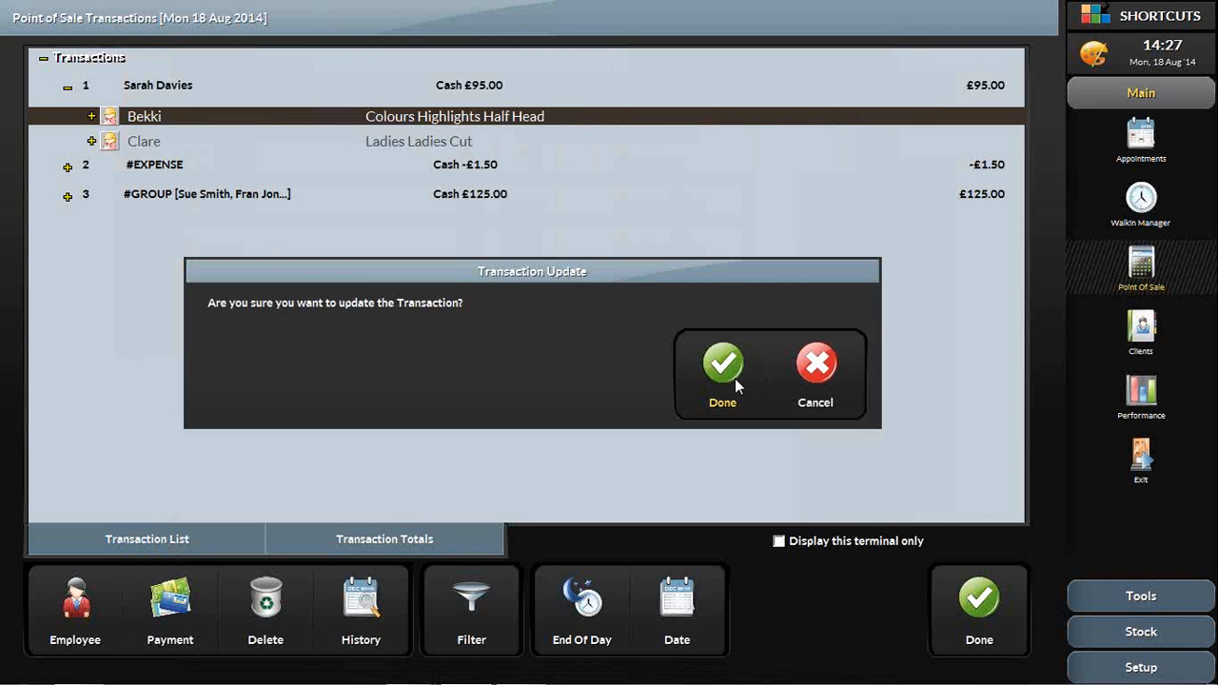
pyautogui.click(731, 381)
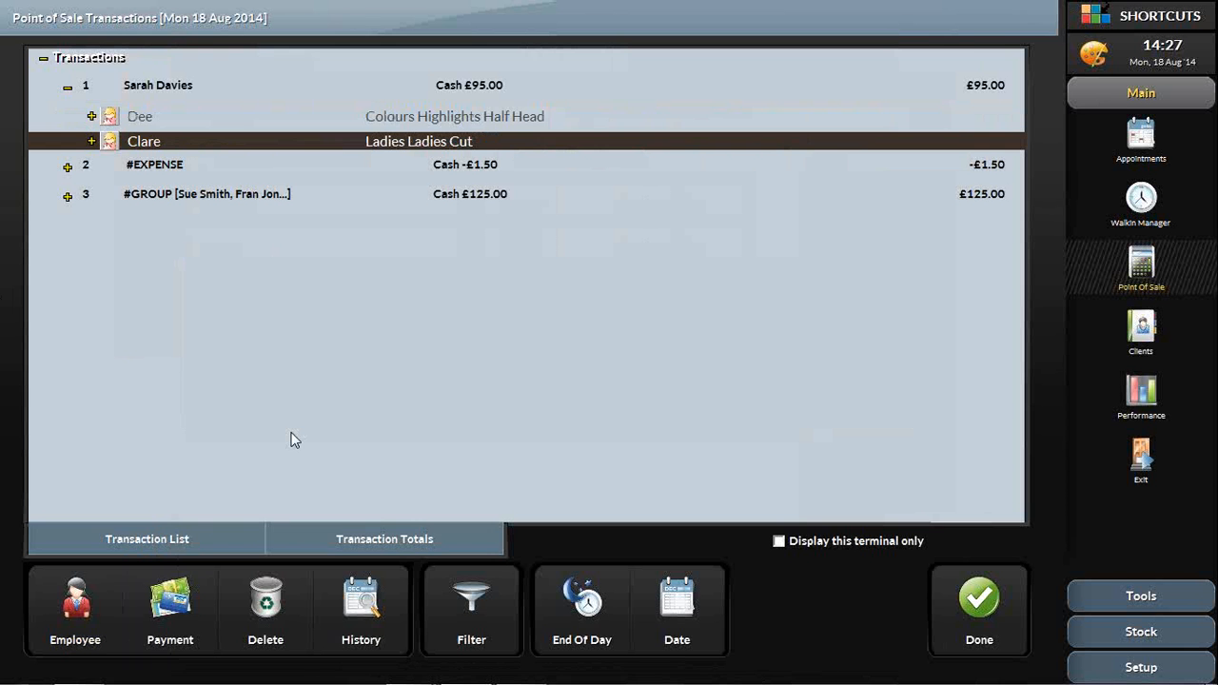
pyautogui.click(987, 612)
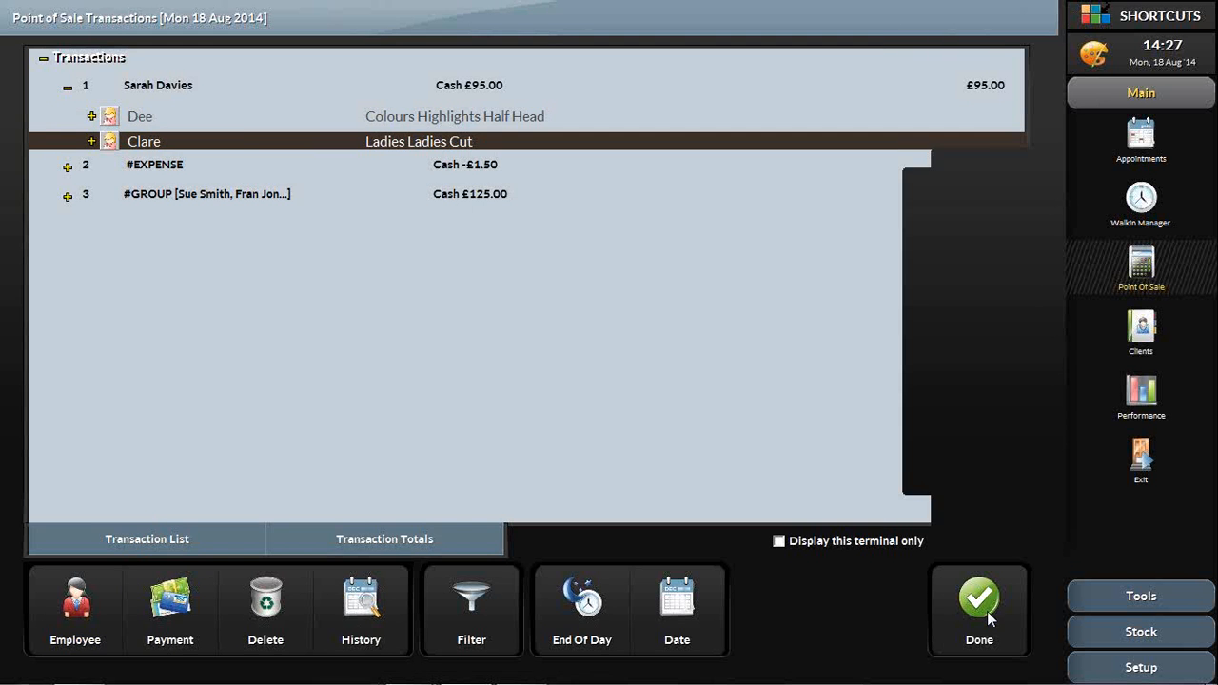
pyautogui.moveTo(519, 672)
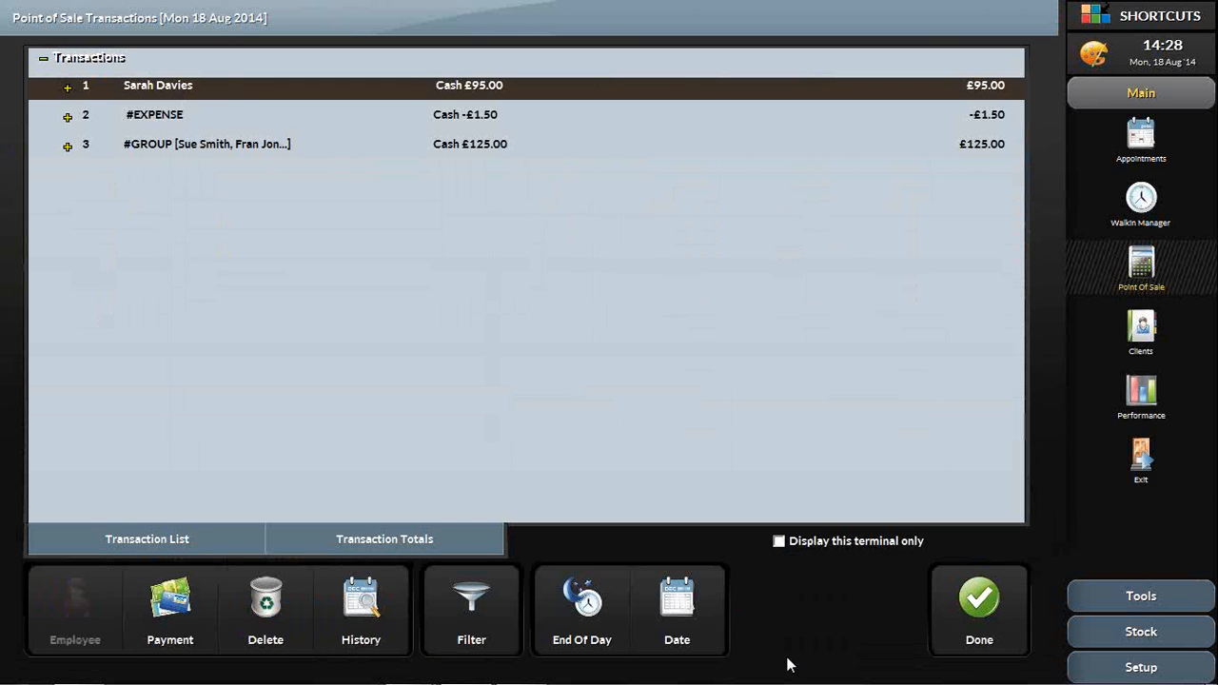
pyautogui.click(982, 609)
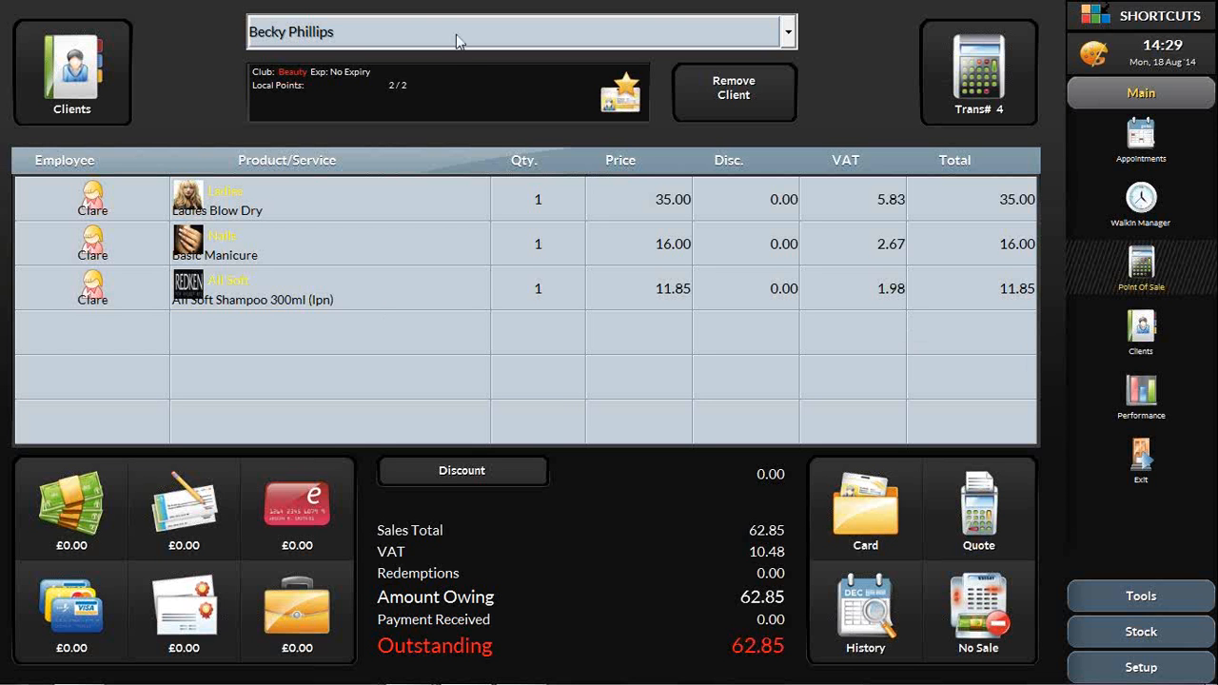
# Step: Switch the sale's client to #Group and try to select the second client in Group Details
pyautogui.click(423, 34)
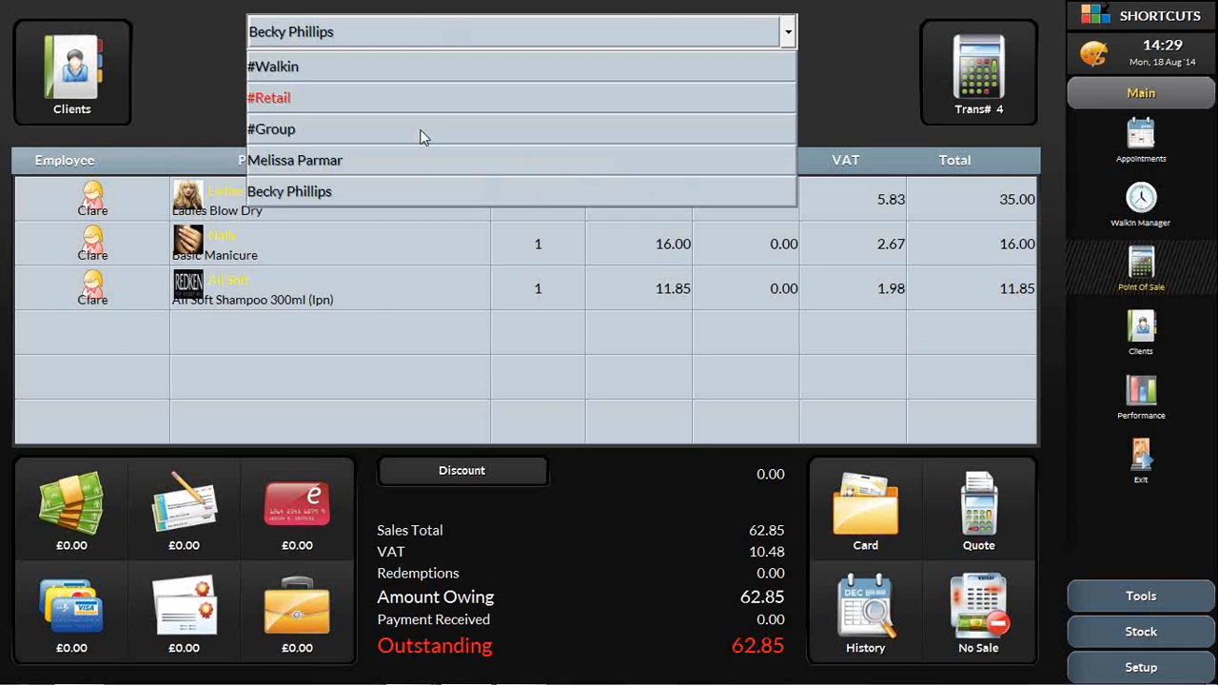
pyautogui.click(422, 137)
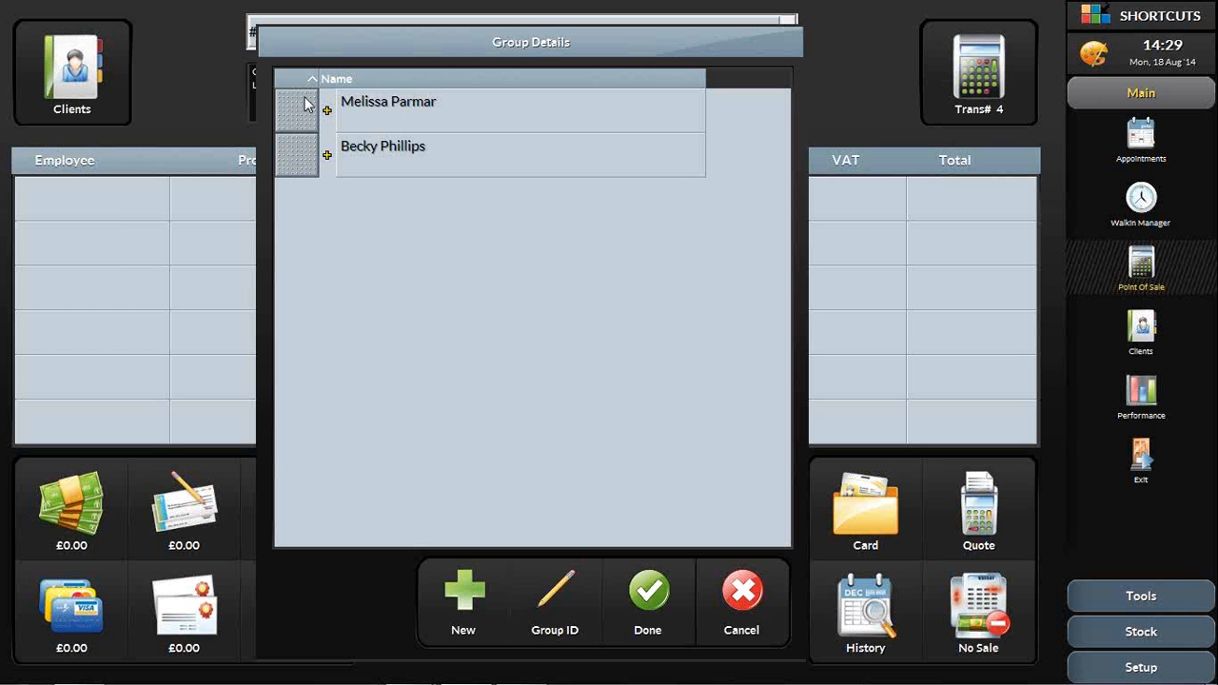
pyautogui.click(297, 160)
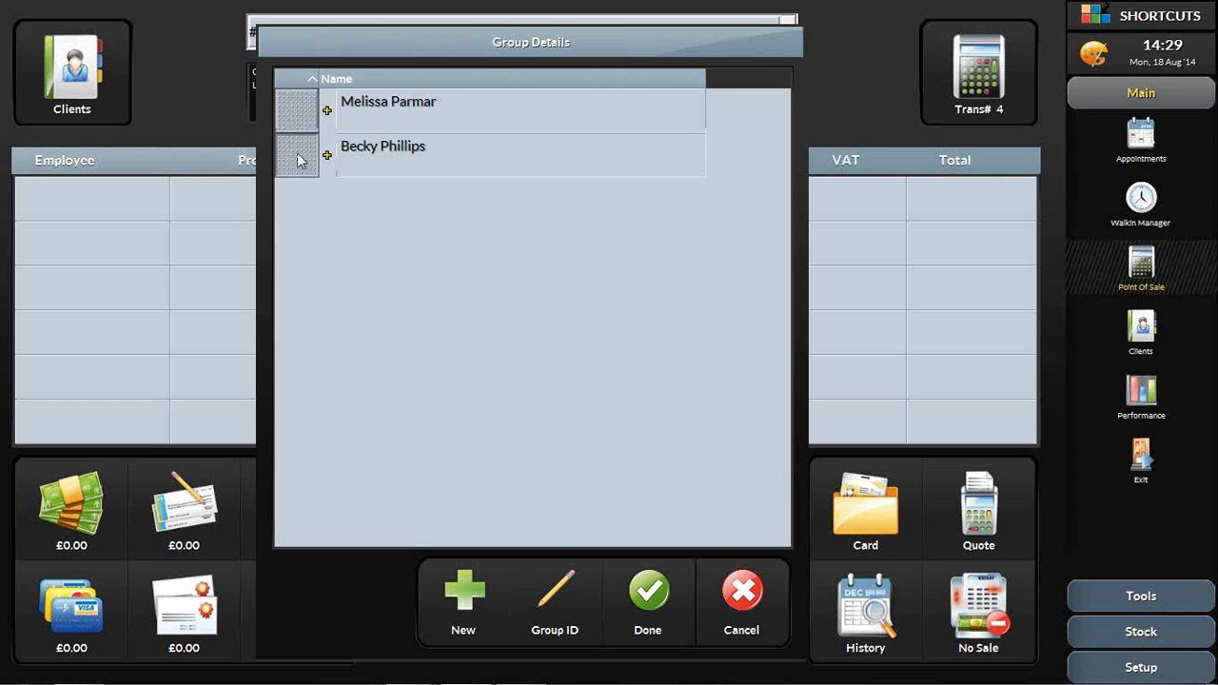
pyautogui.click(399, 181)
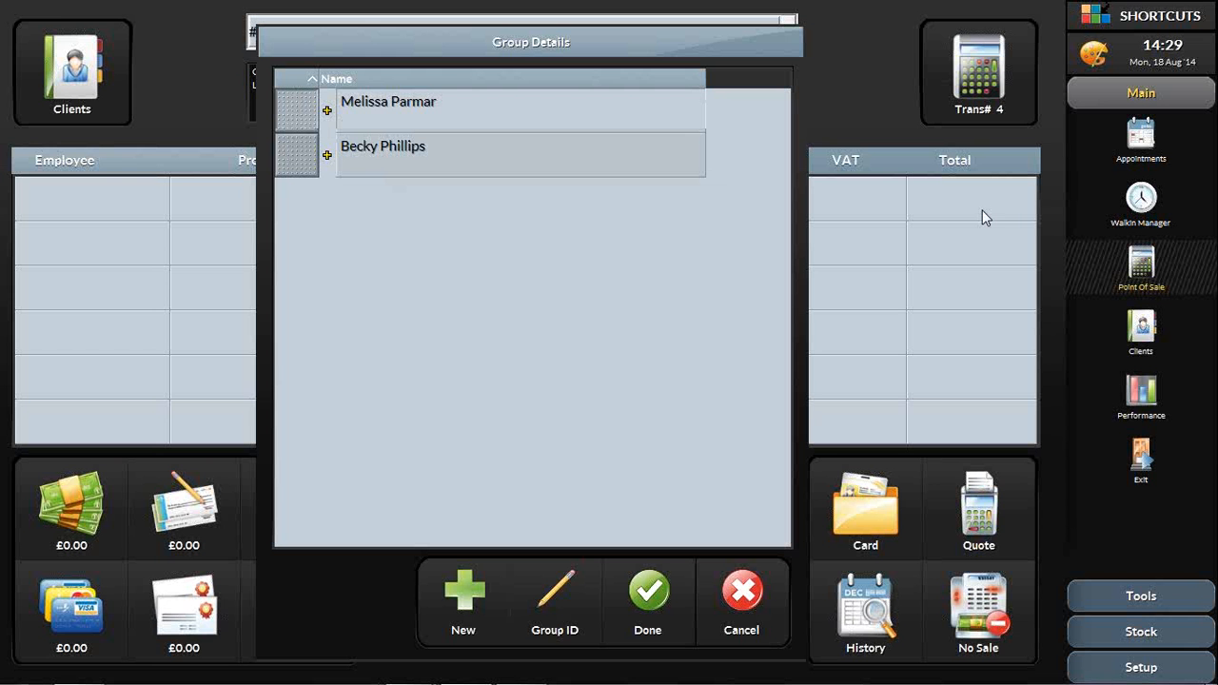
# Step: Handwrite an S as the group identifier, discard it, and cancel Group Details
pyautogui.click(547, 619)
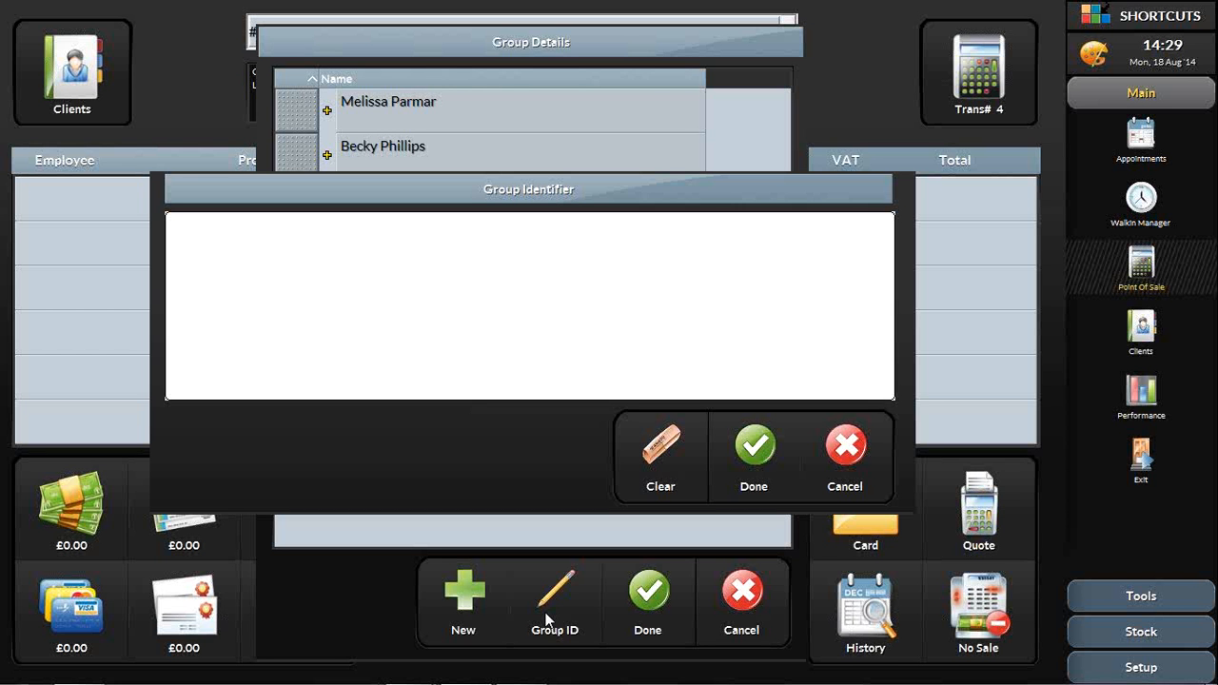
pyautogui.click(264, 257)
pyautogui.moveTo(262, 282); pyautogui.dragTo(289, 316)
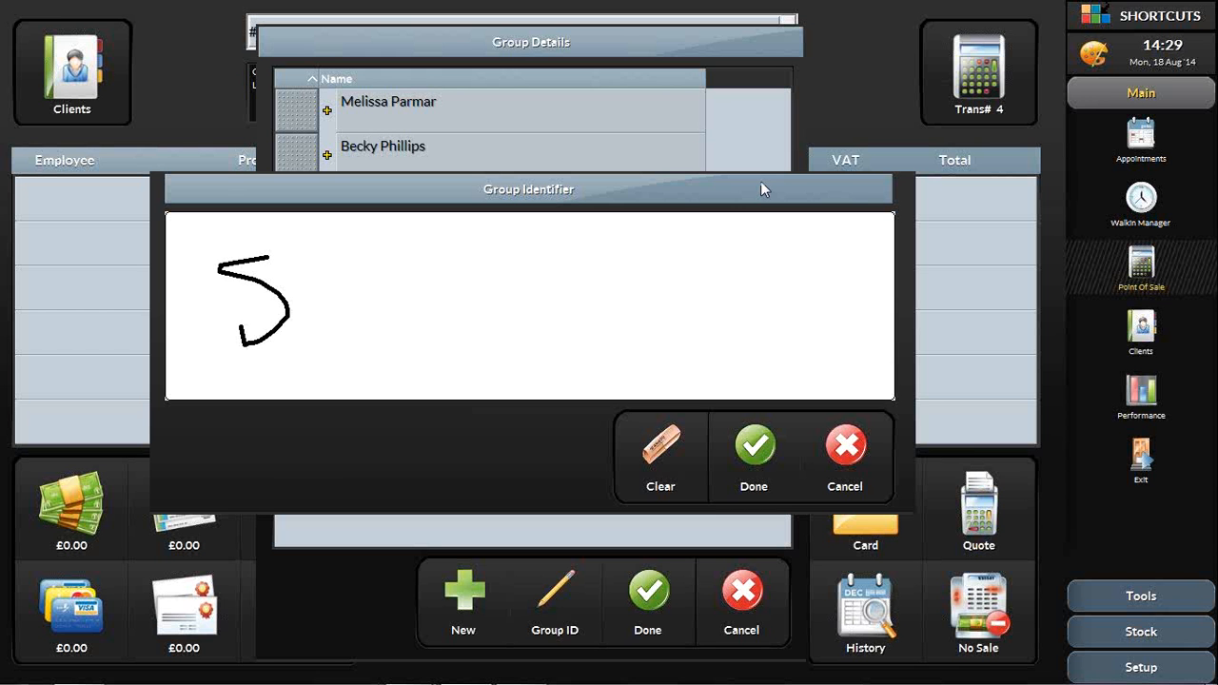
pyautogui.click(845, 457)
pyautogui.click(729, 617)
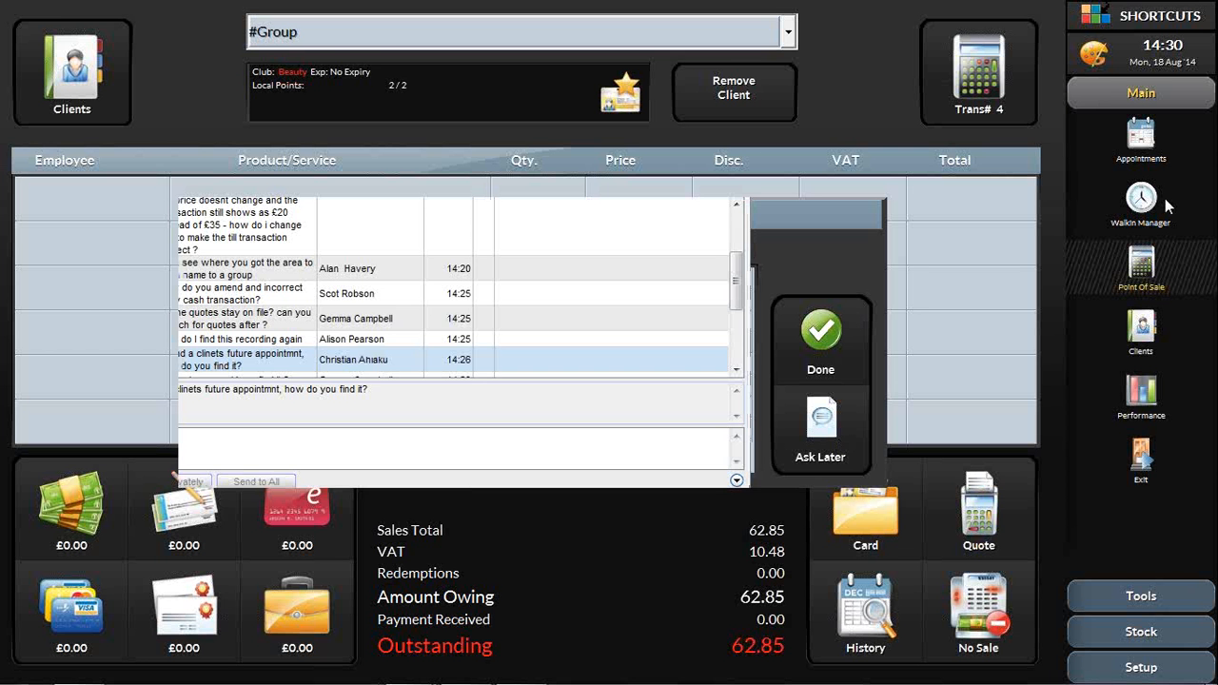
# Step: View the future appointments of the ninth client in the client list and close the appointments window
pyautogui.click(1134, 338)
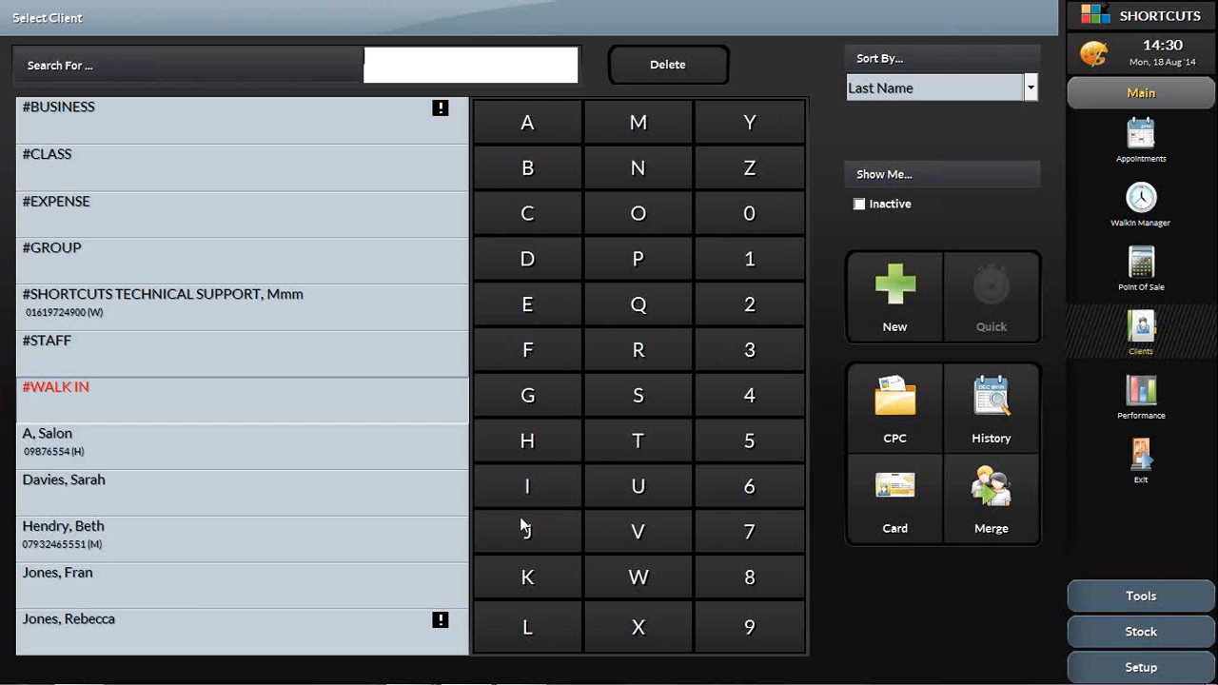
pyautogui.click(176, 540)
pyautogui.click(80, 501)
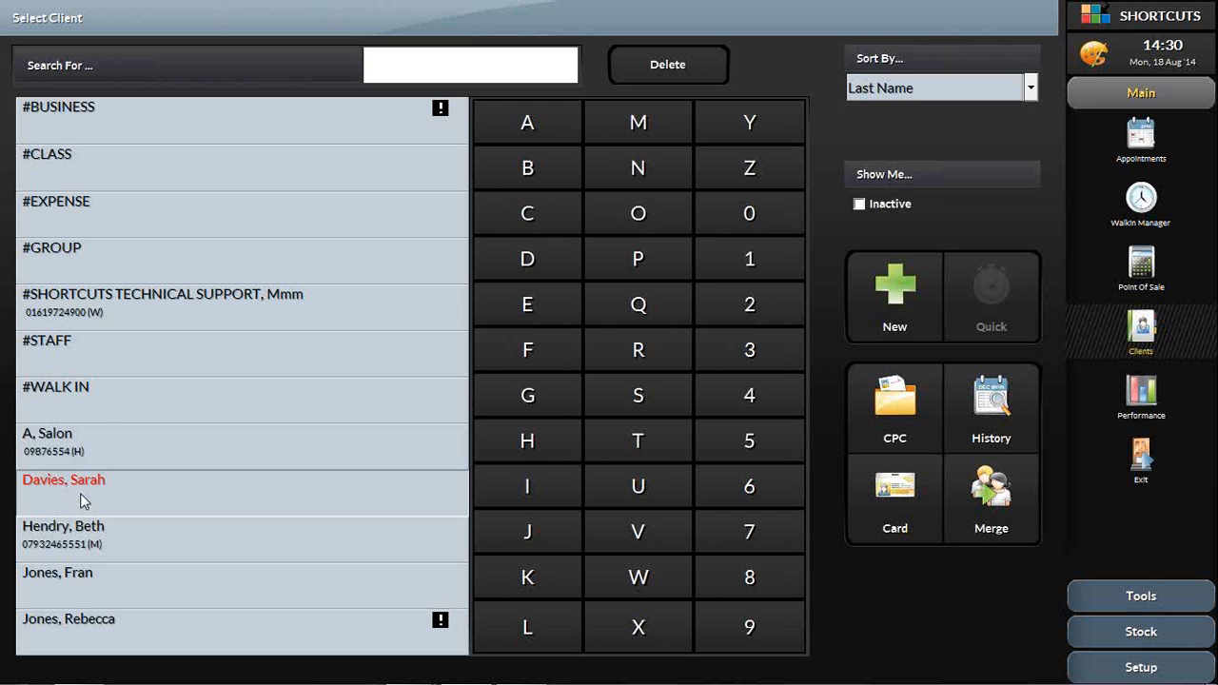
pyautogui.rightClick(80, 495)
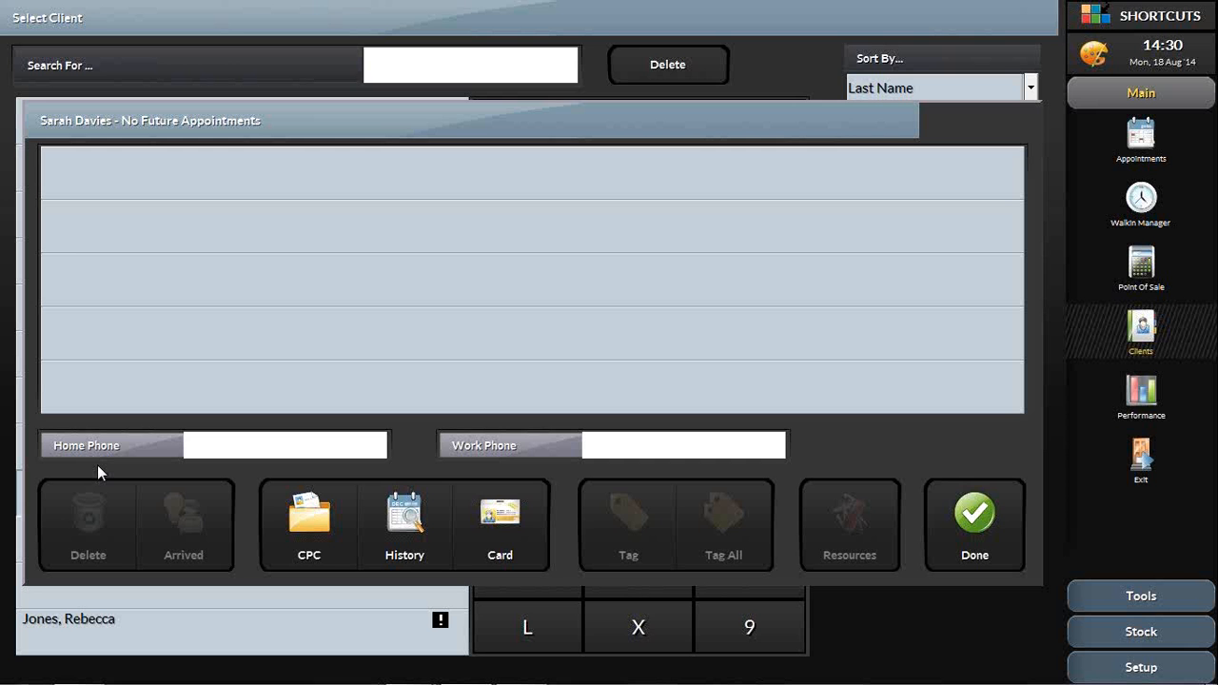
pyautogui.click(984, 542)
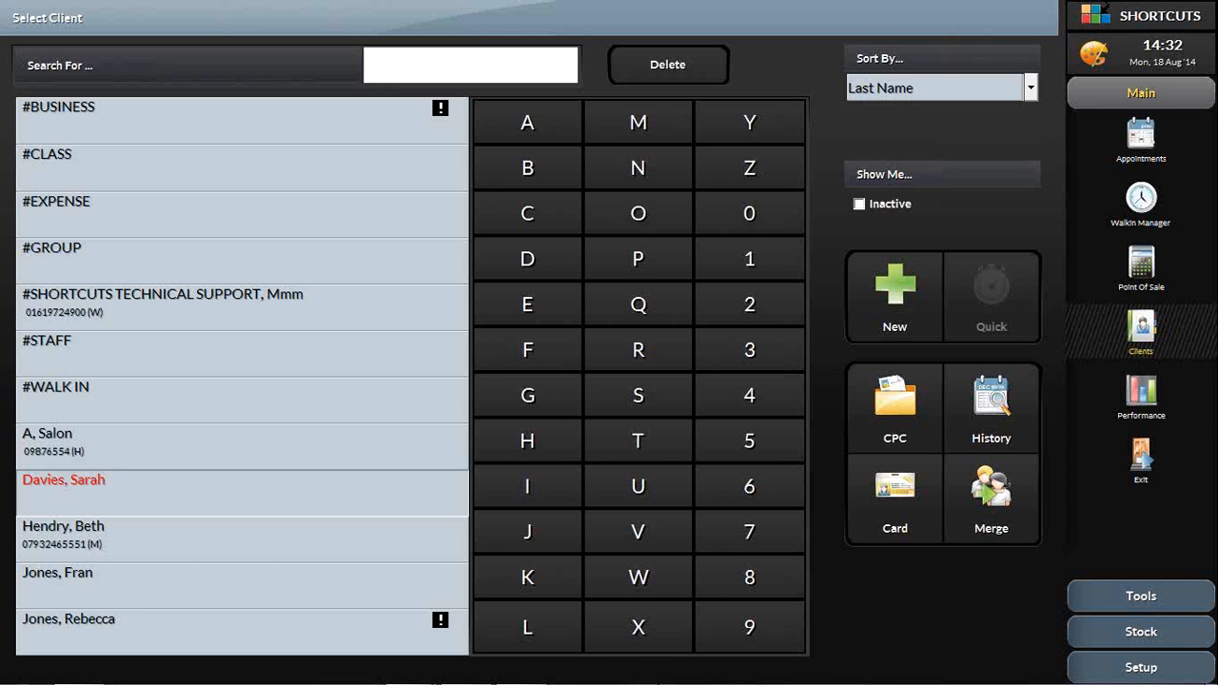
# Step: Switch to the PowerPoint slide show at the QA slide and advance to the Register for More Webinars slide
pyautogui.moveTo(533, 679)
pyautogui.moveTo(405, 674)
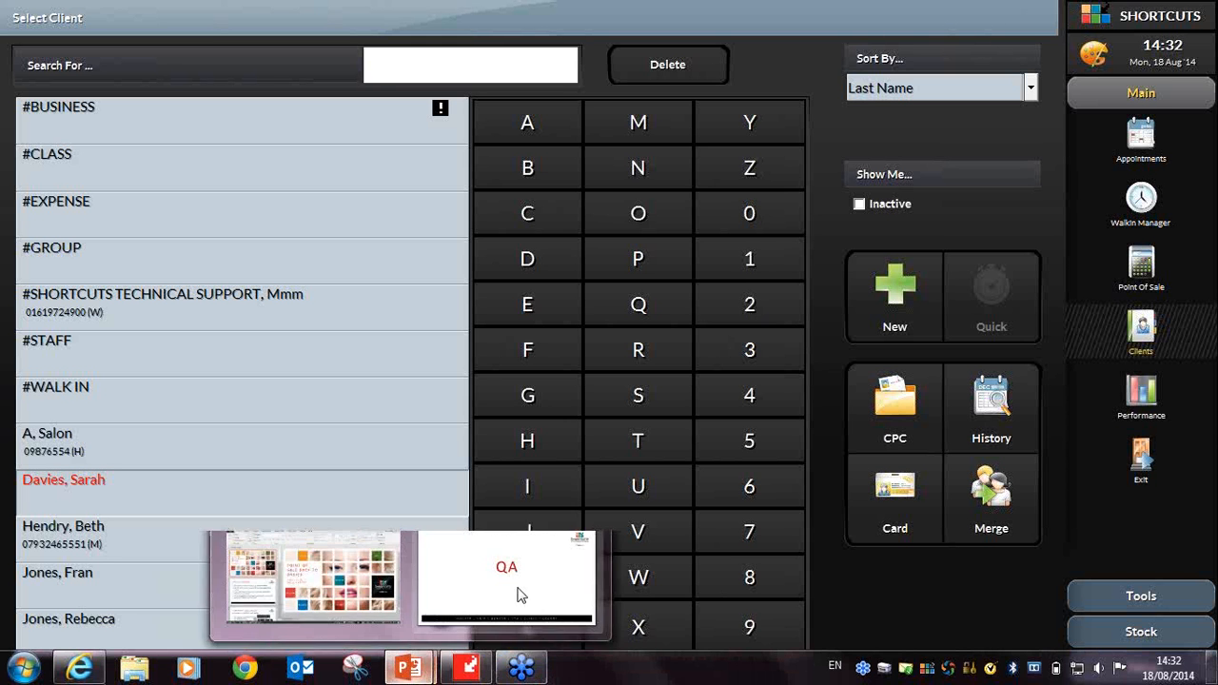
pyautogui.click(520, 593)
pyautogui.click(53, 669)
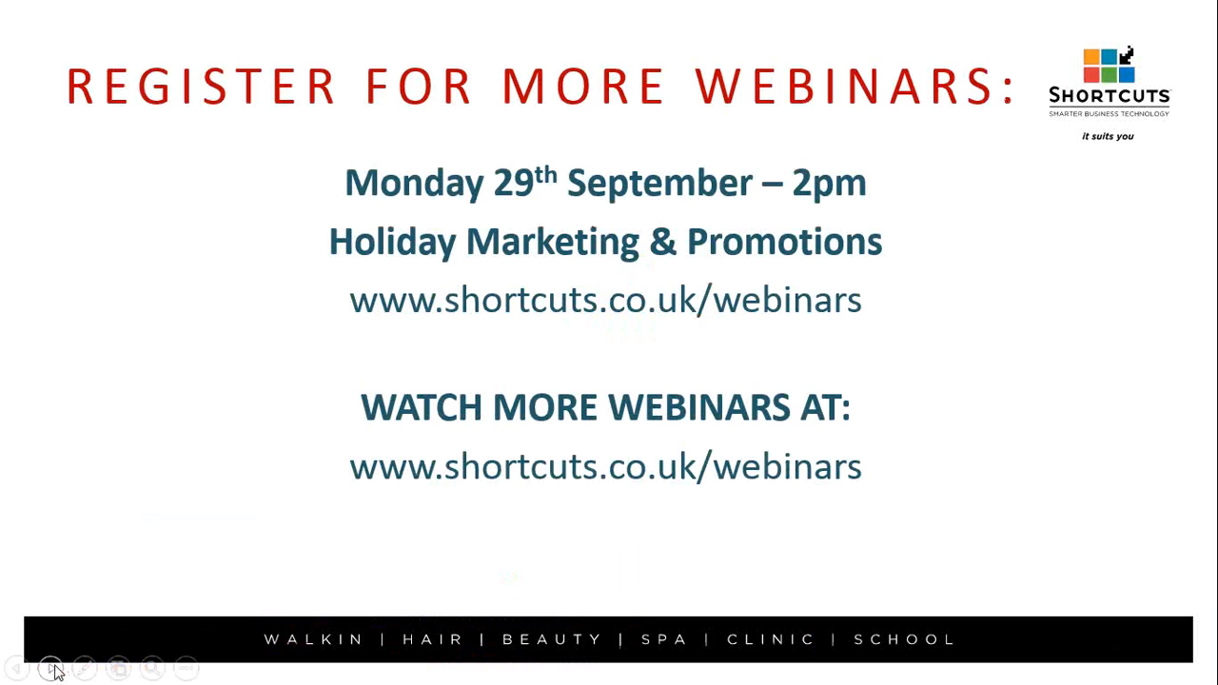